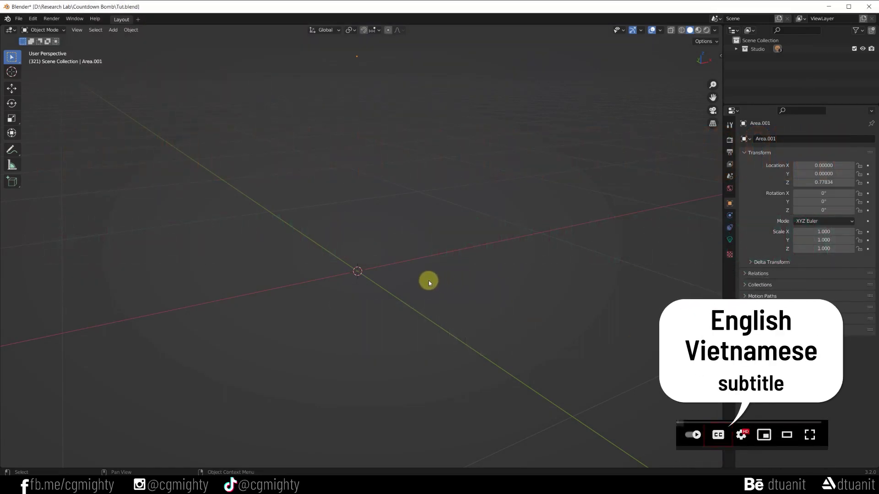
- Add a Mesh > Plane object at the scene origin
key(shift+a)
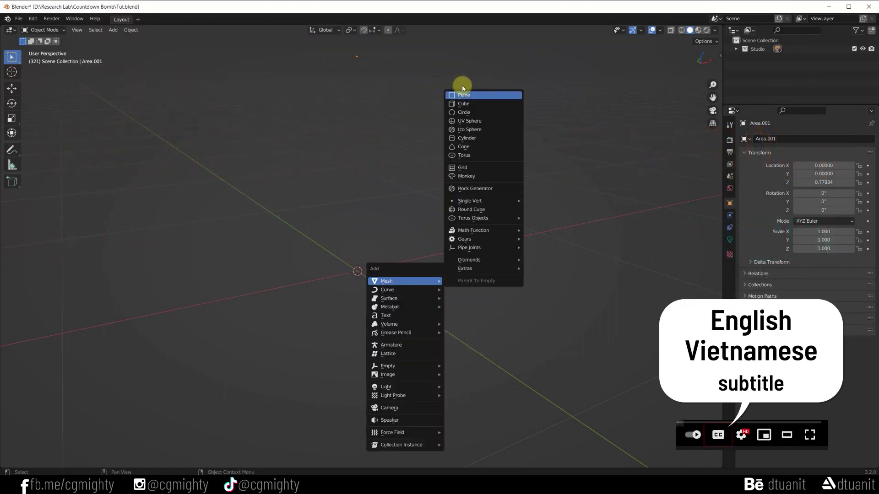
click(460, 95)
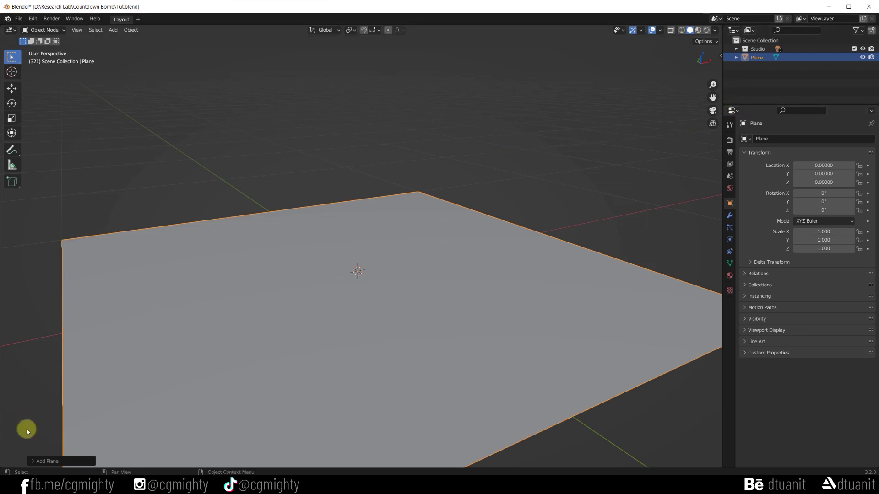
- Split the viewport, make the lower area a Geometry Node Editor, and create a tree named CountUp
drag(4, 465, 14, 231)
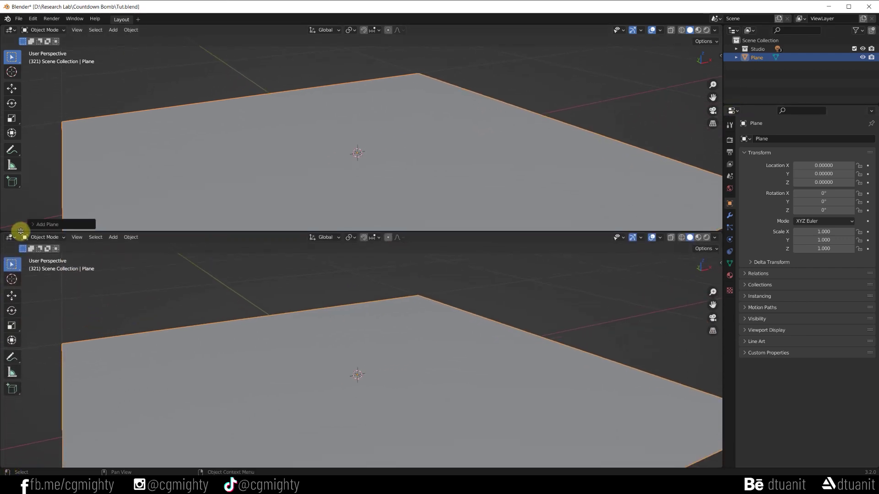
click(10, 237)
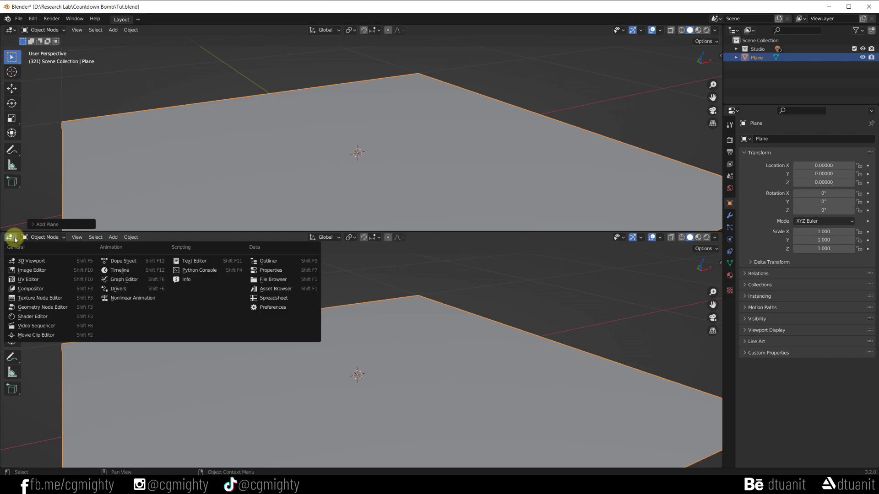
click(62, 298)
click(357, 238)
double_click(355, 238)
text(CountUp)
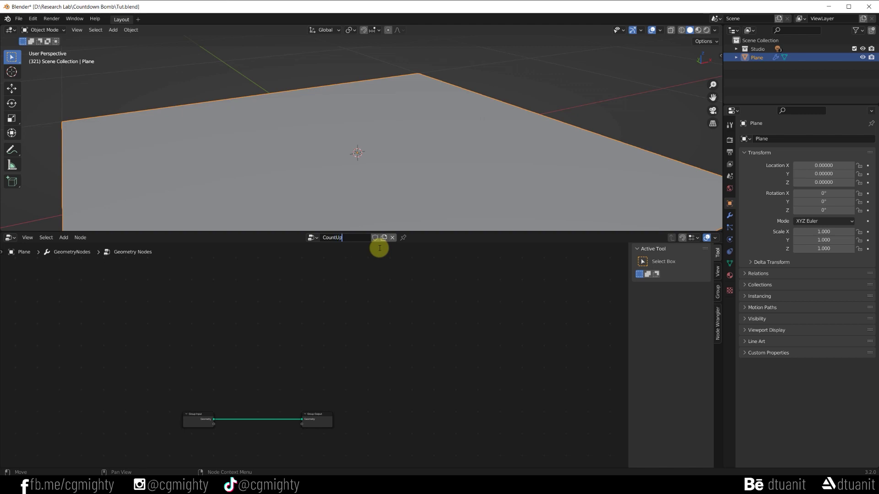
key(Return)
- Centre the node view and spread the Group Input and Group Output nodes apart
mouse_move(196, 385)
mouse_down()
mouse_move(323, 421)
mouse_move(318, 334)
mouse_up()
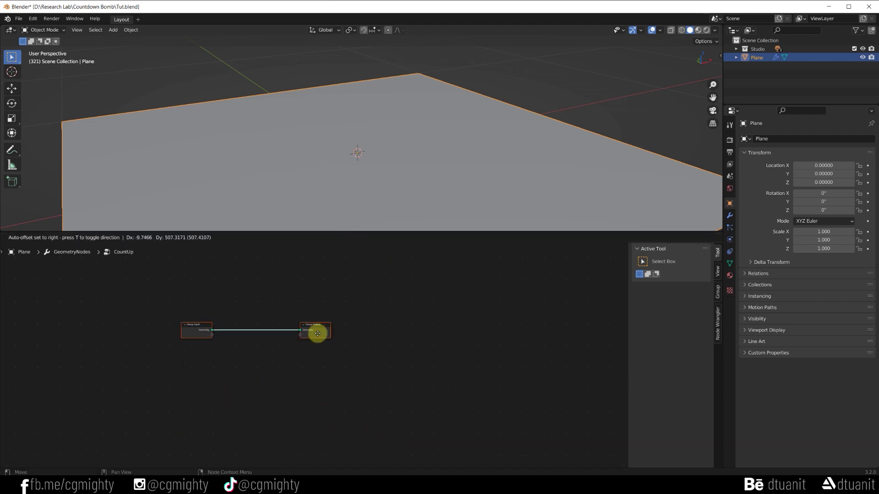
click(339, 323)
scroll(294, 338, up, 1)
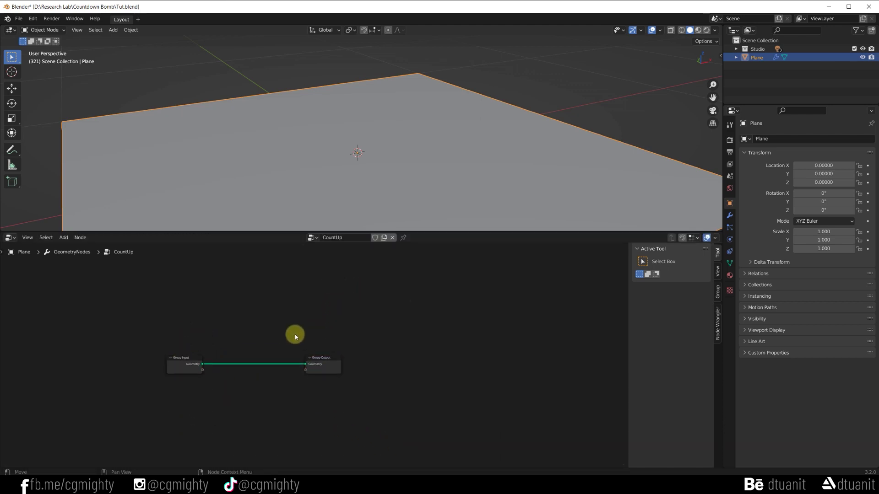
scroll(260, 350, up, 3)
middle_drag(260, 350, 360, 305)
scroll(409, 323, up, 1)
scroll(408, 324, down, 1)
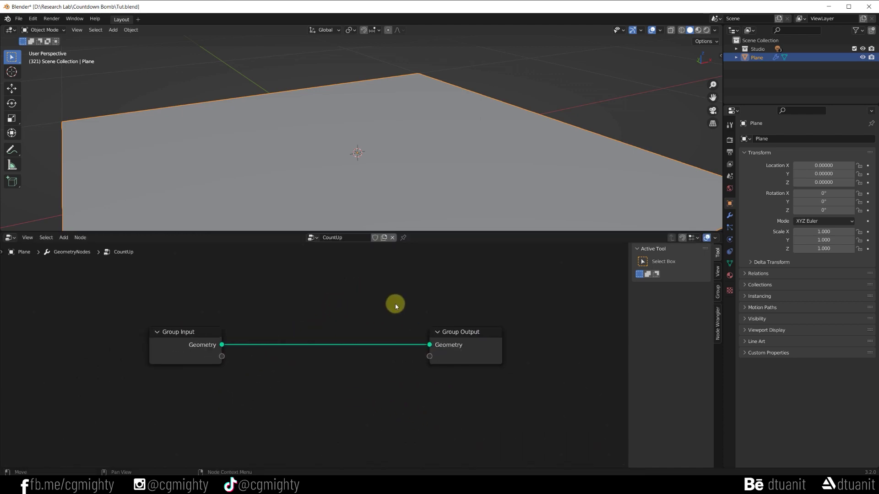
drag(171, 334, 85, 332)
drag(484, 331, 538, 330)
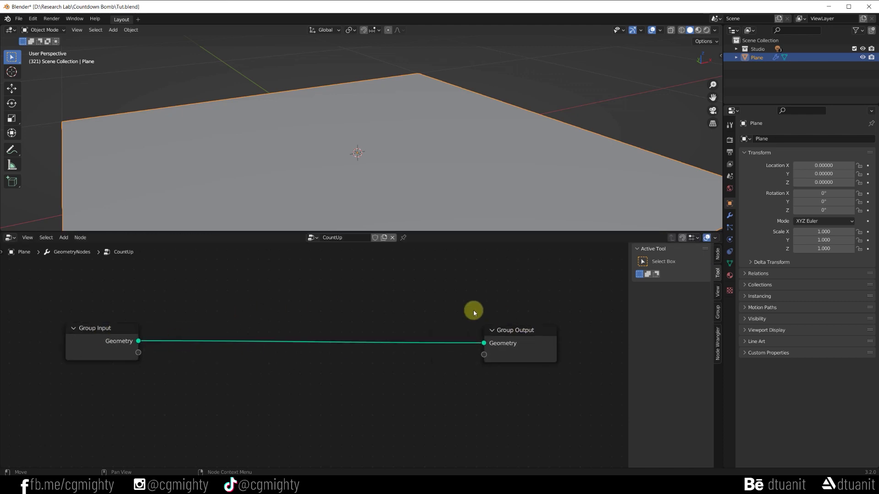
- Show the Output Properties frame settings and filter Preferences add-ons by 'node' to check Node Wrangler
click(730, 140)
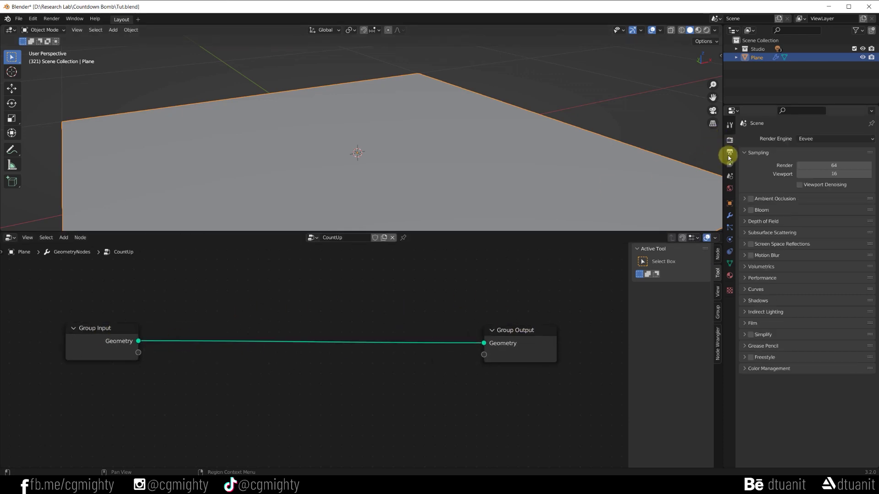
click(730, 153)
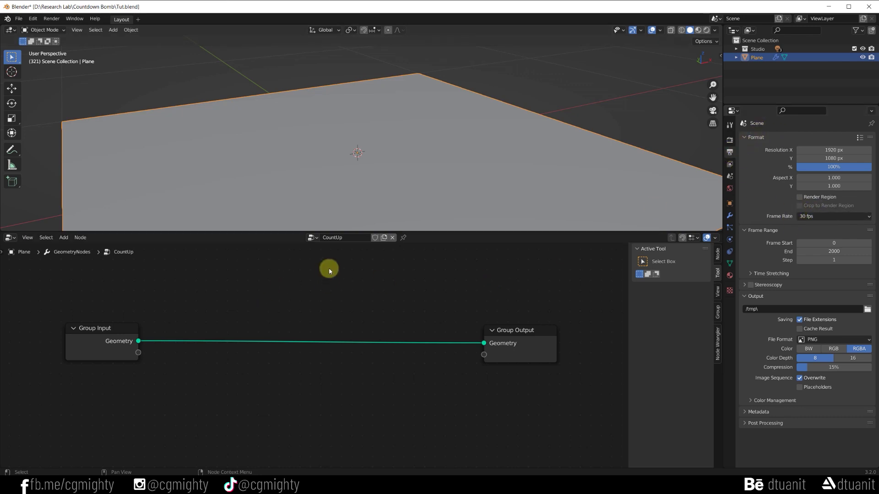
click(18, 19)
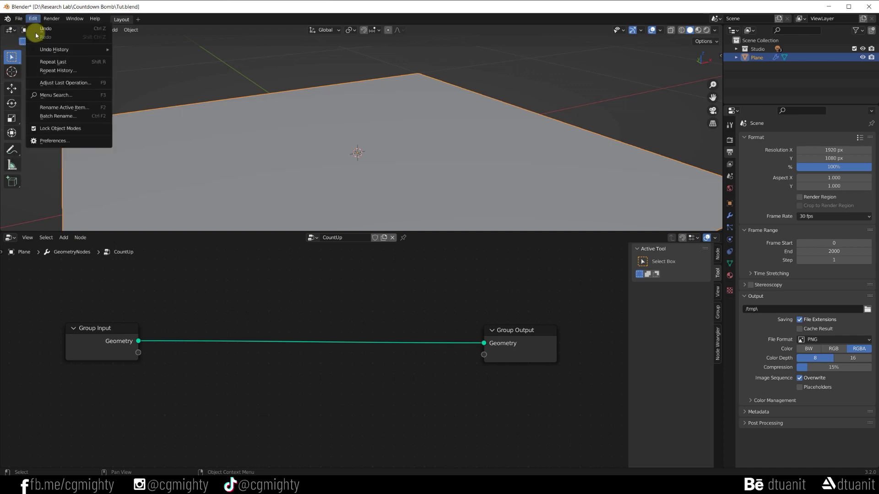
click(60, 142)
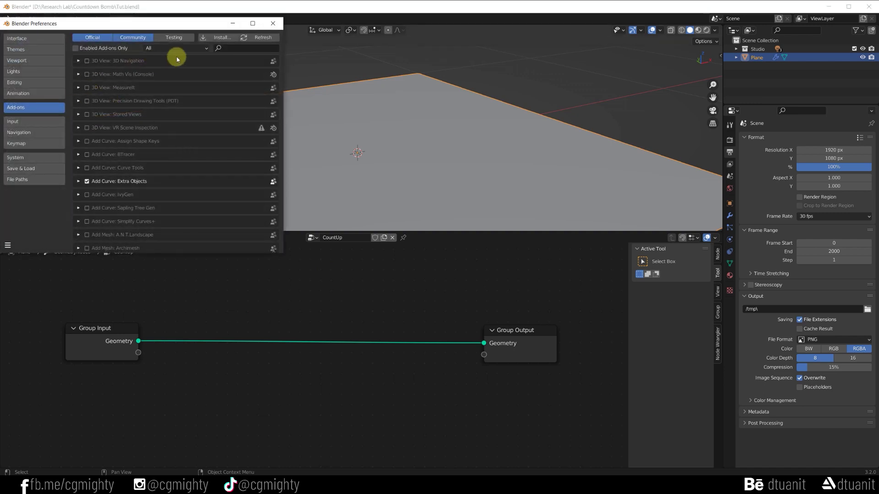
text(node)
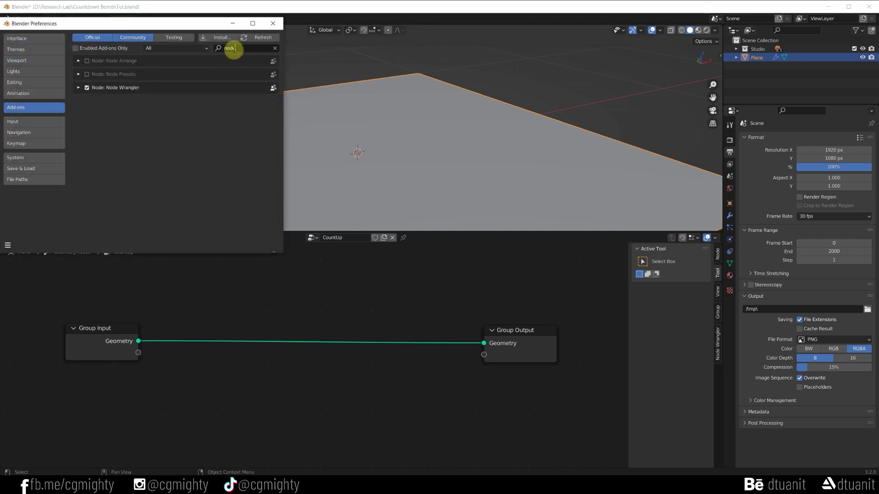
- Close Preferences, cut the Group Input–Output link, and add a String to Curves node
click(273, 23)
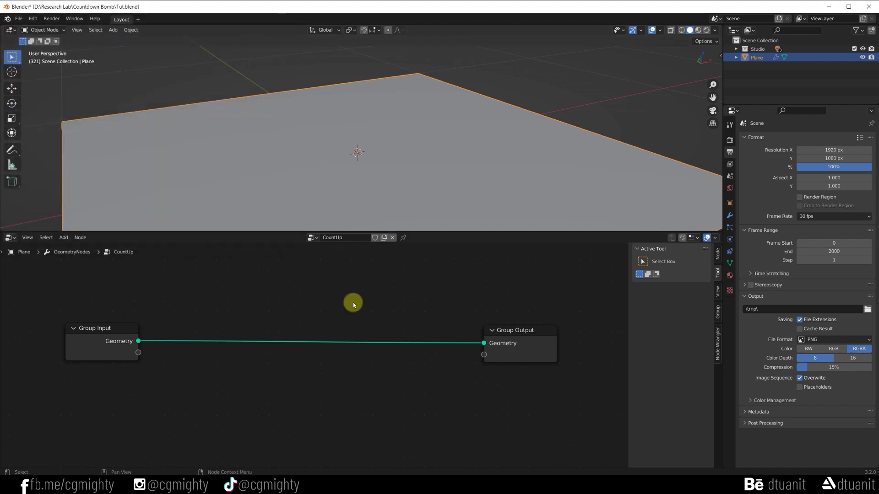
middle_drag(232, 314, 286, 339)
ctrl+right_drag(239, 339, 253, 389)
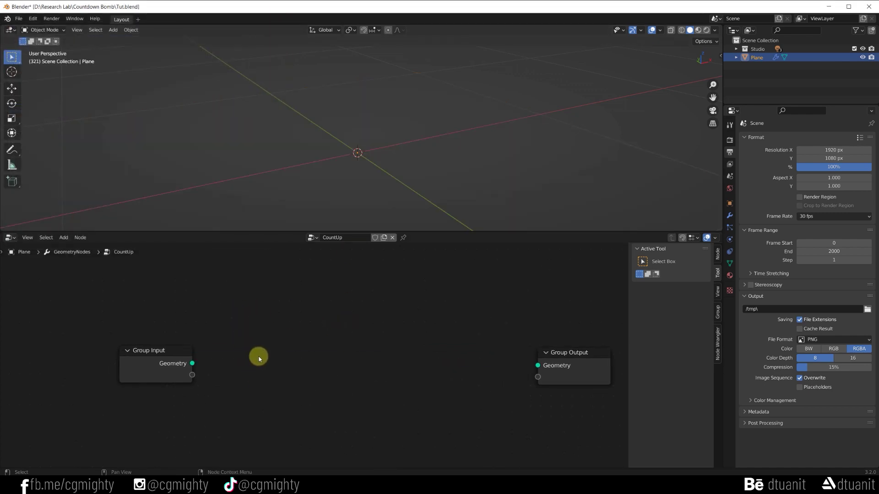
drag(162, 356, 101, 314)
key(shift+a)
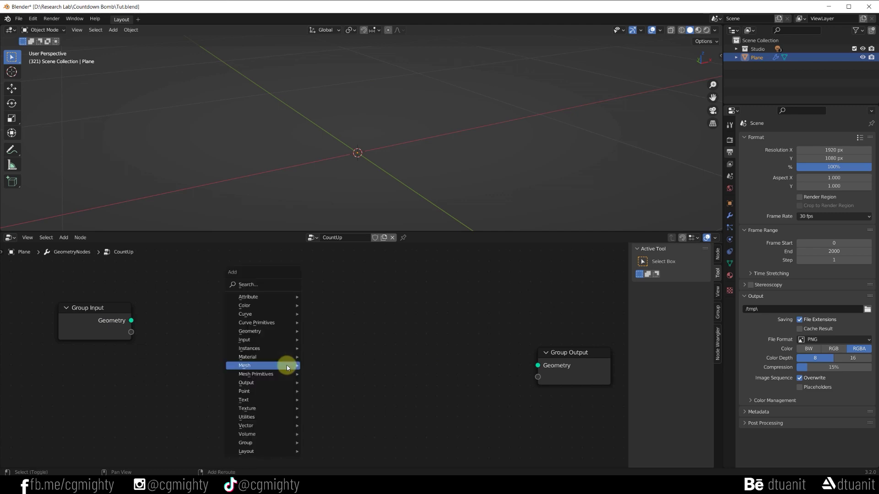
click(288, 365)
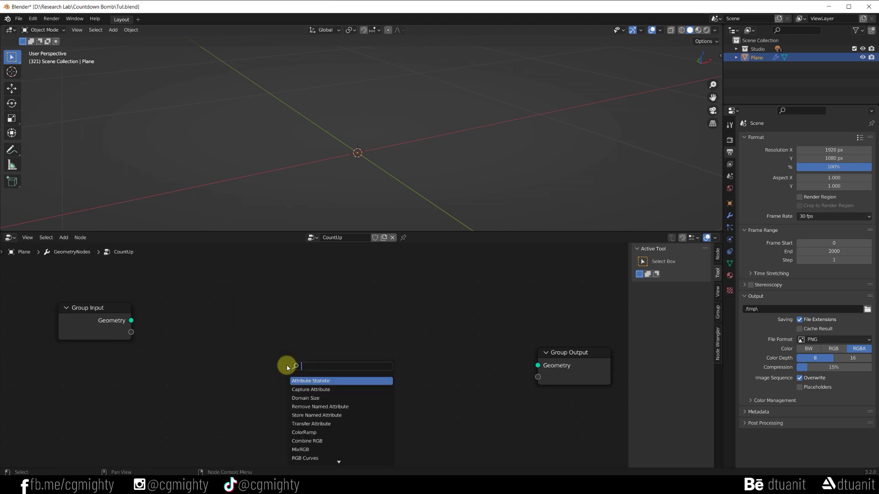
text(st)
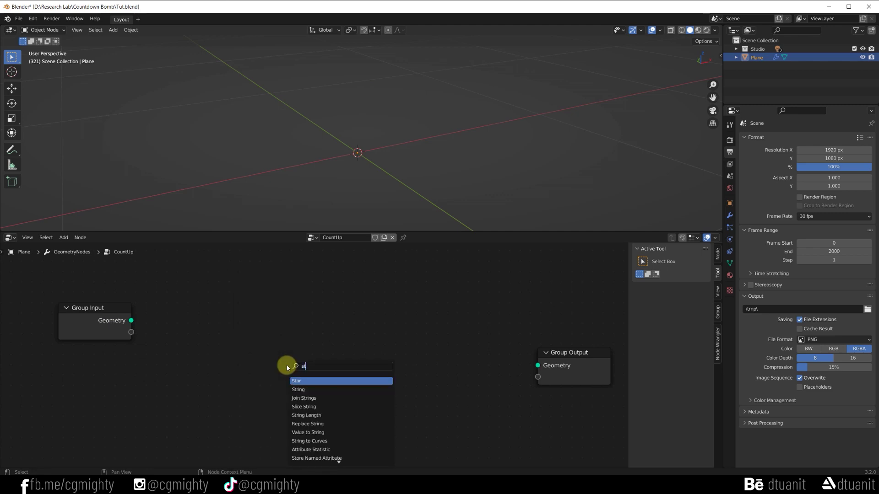
text(c)
key(Return)
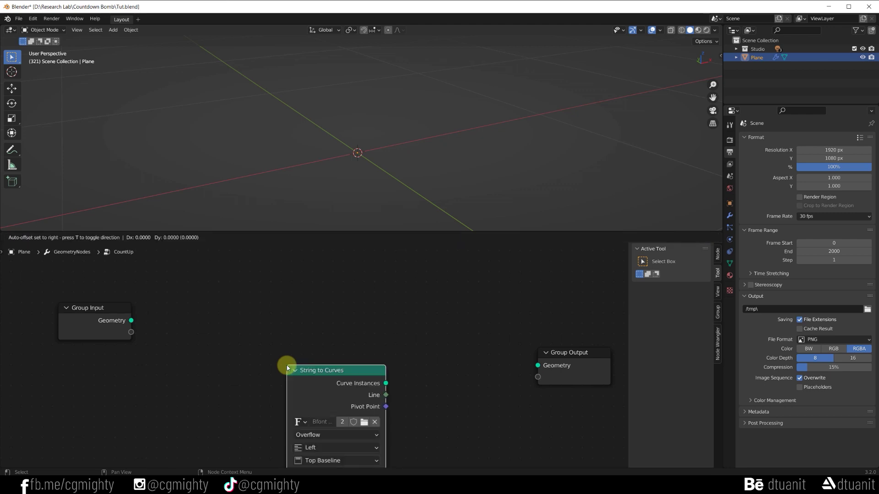
click(230, 286)
key(Home)
- Add a Fill Curve node fed by String to Curves' Curve Instances
key(shift+a)
text(fi)
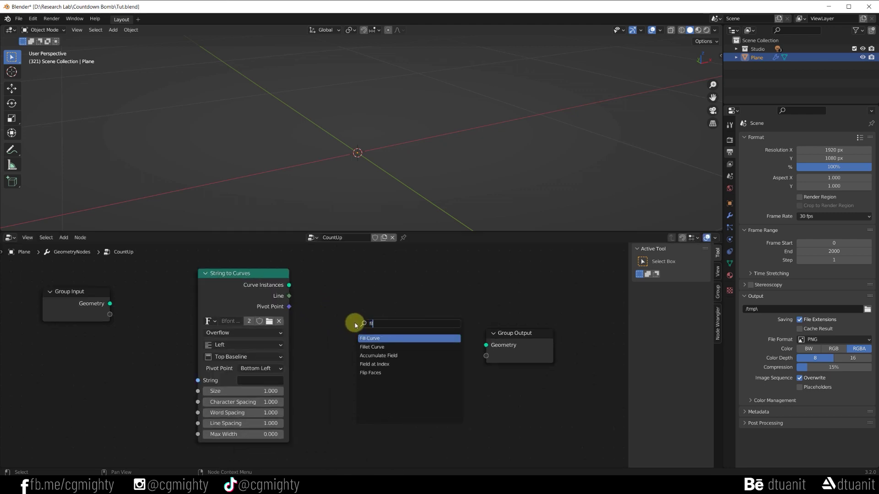
key(Return)
click(337, 317)
drag(288, 285, 337, 357)
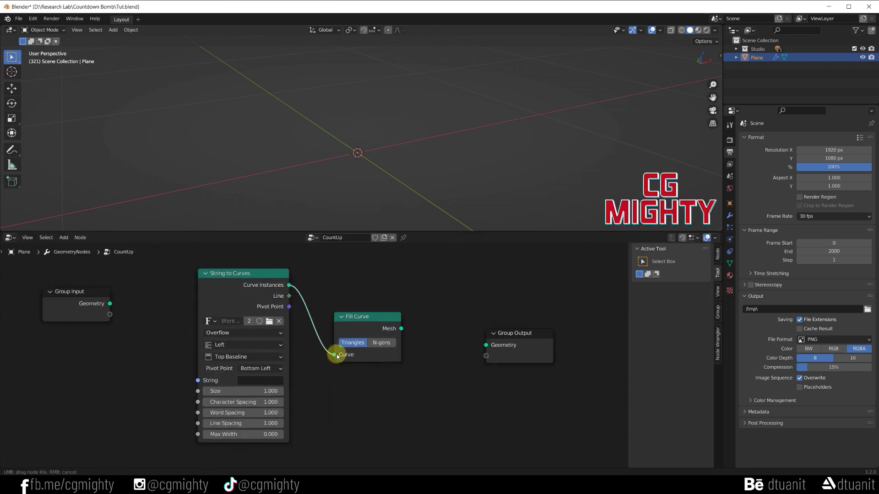
drag(357, 316, 353, 319)
drag(508, 341, 555, 338)
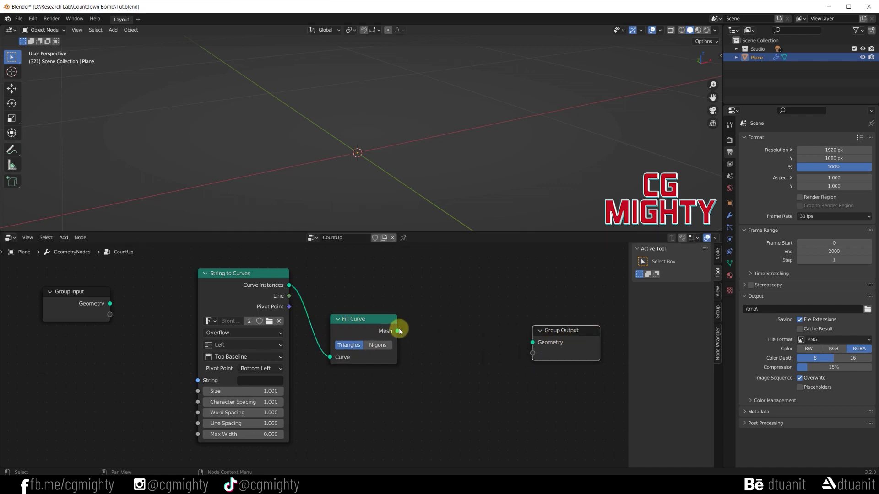
- Add an Extrude Mesh node after Fill Curve and wire it into Group Output
drag(398, 331, 465, 314)
text(e)
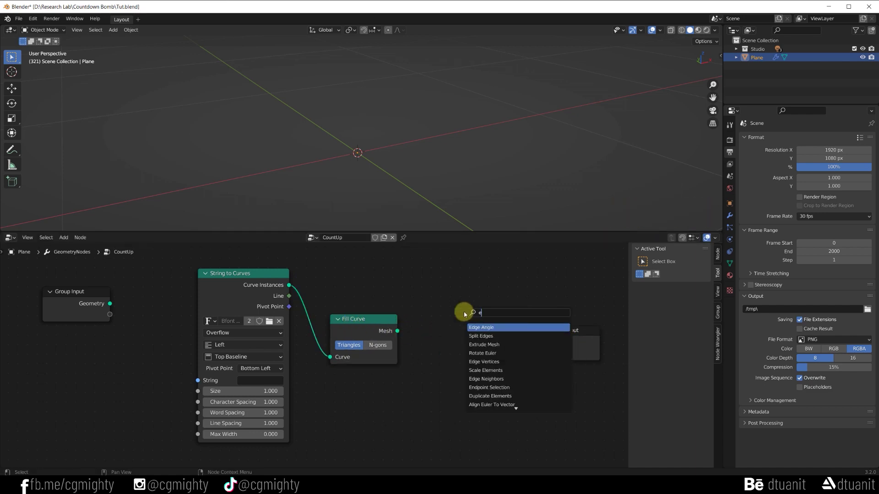
text(x)
key(Return)
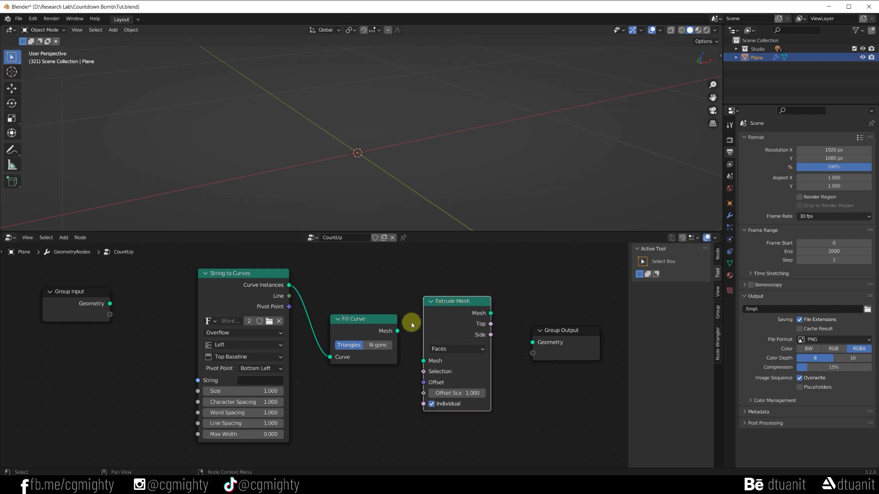
drag(398, 331, 423, 361)
mouse_move(490, 313)
mouse_down()
mouse_move(532, 342)
mouse_move(613, 333)
mouse_move(590, 333)
mouse_up()
scroll(504, 278, down, 1)
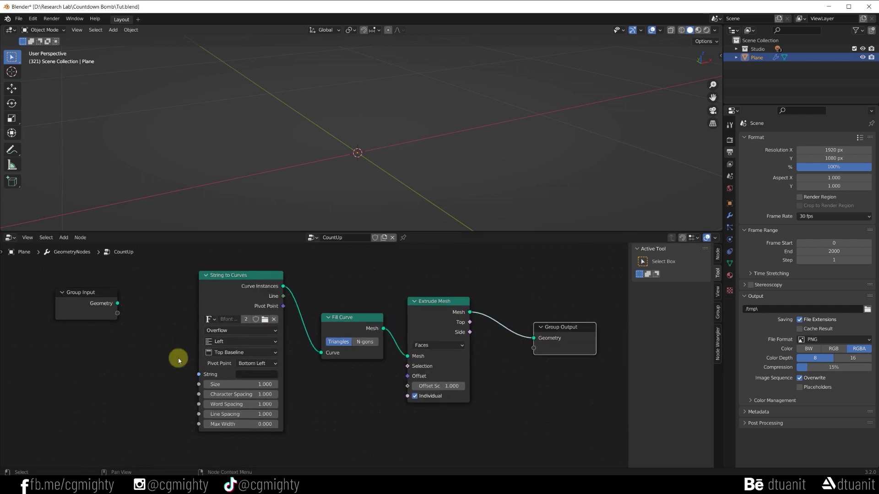
middle_drag(179, 360, 248, 362)
drag(158, 298, 119, 285)
click(318, 377)
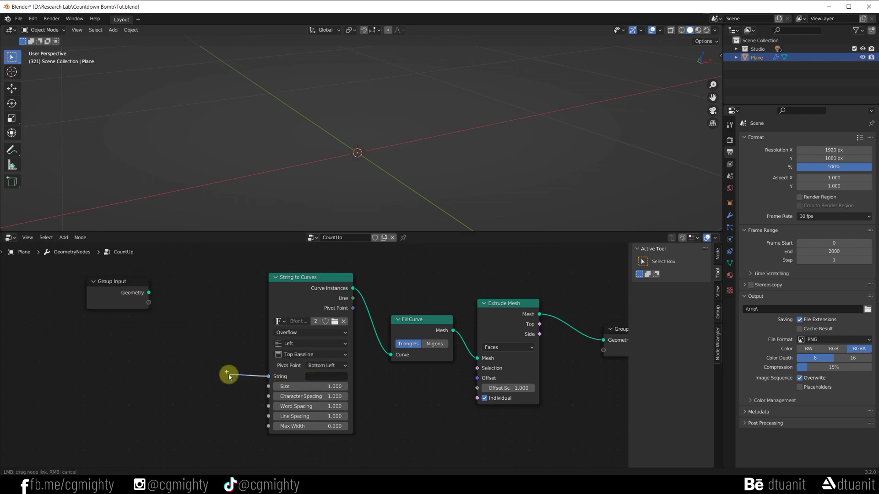
- Add a Value to String node feeding the String to Curves String input
drag(268, 377, 224, 373)
text(valu)
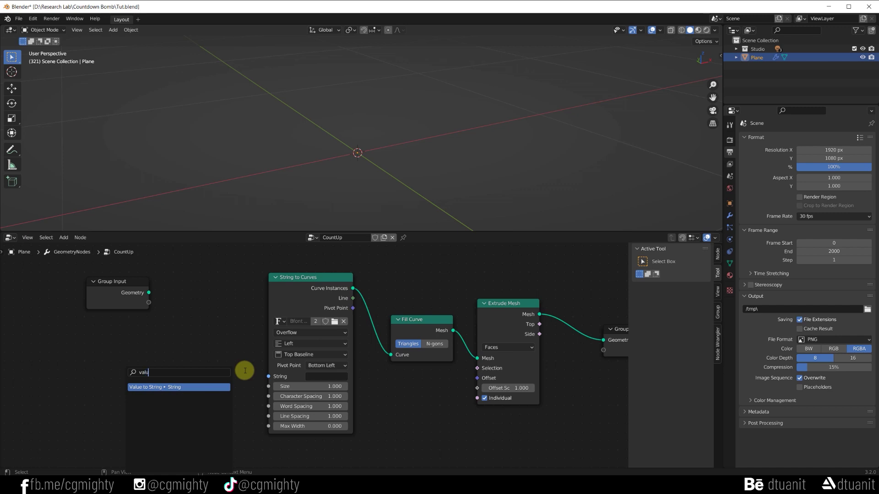
key(Return)
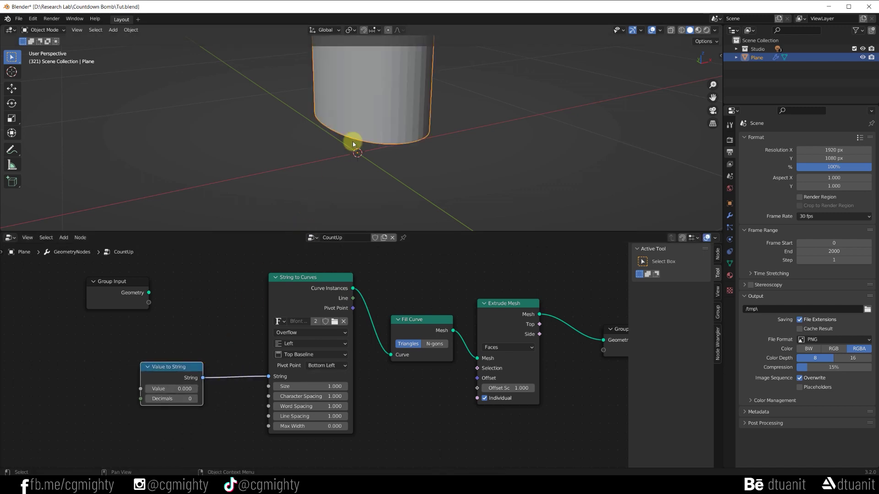
middle_drag(354, 141, 361, 145)
mouse_move(368, 96)
middle_down()
mouse_move(349, 173)
mouse_move(360, 114)
middle_up()
- Set the Extrude Mesh Offset Scale to 0.200
middle_drag(567, 371, 563, 368)
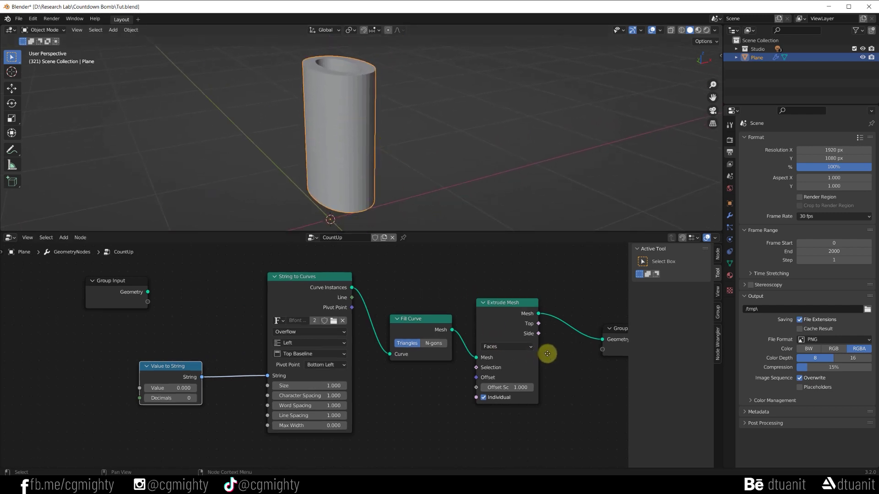
double_click(520, 385)
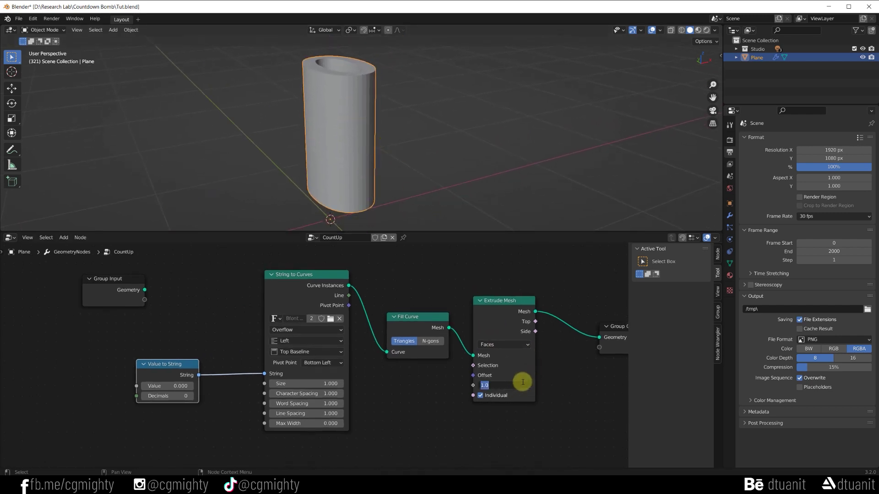
text(.2)
key(Return)
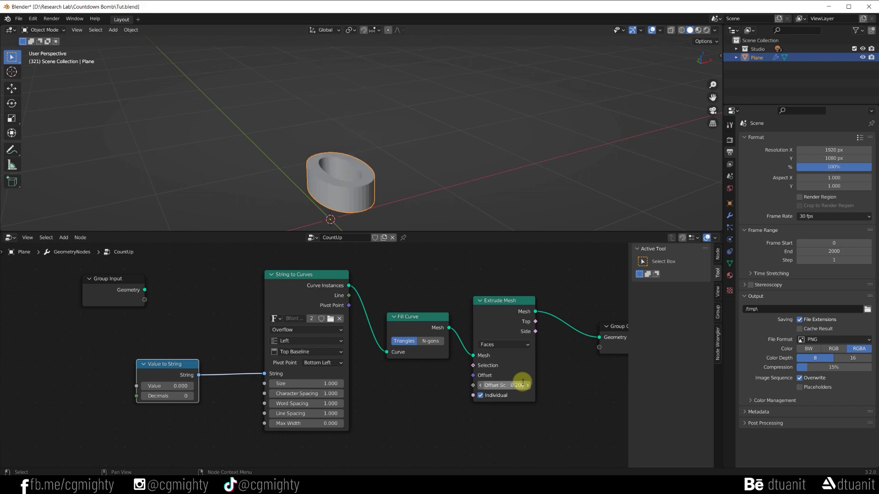
middle_drag(387, 179, 404, 159)
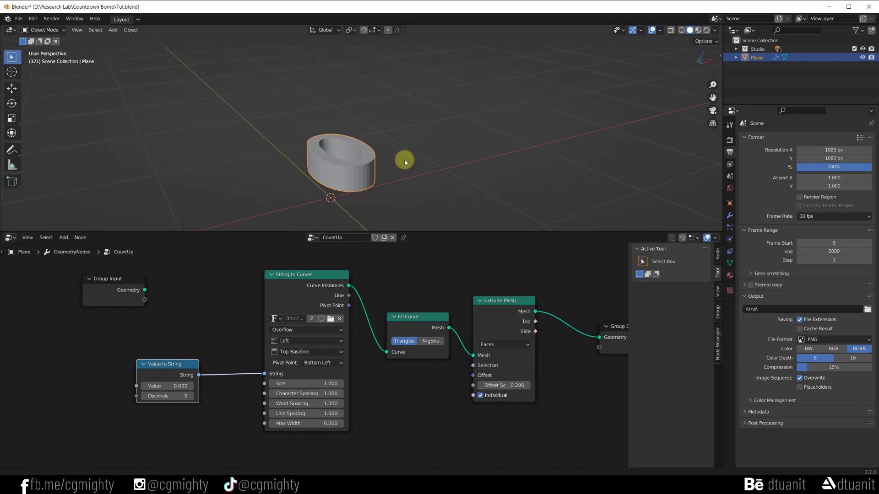
- Align the text Center horizontally and Middle vertically in String to Curves
click(306, 341)
click(307, 361)
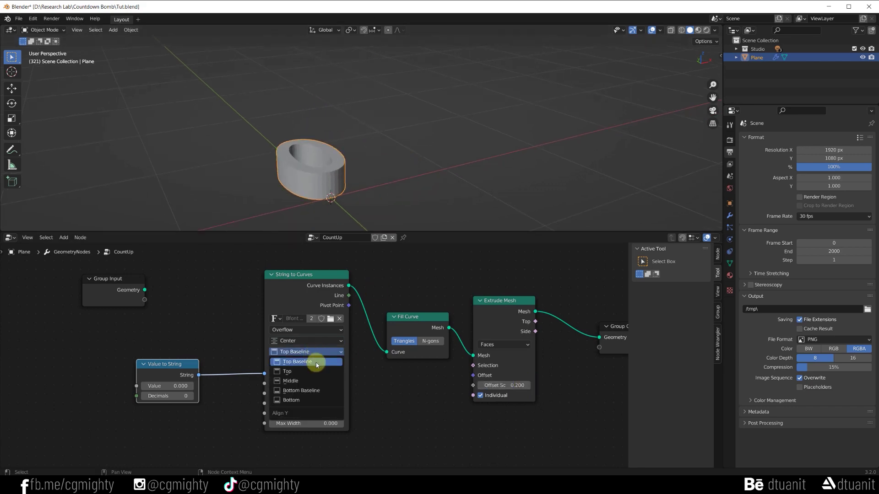
click(314, 381)
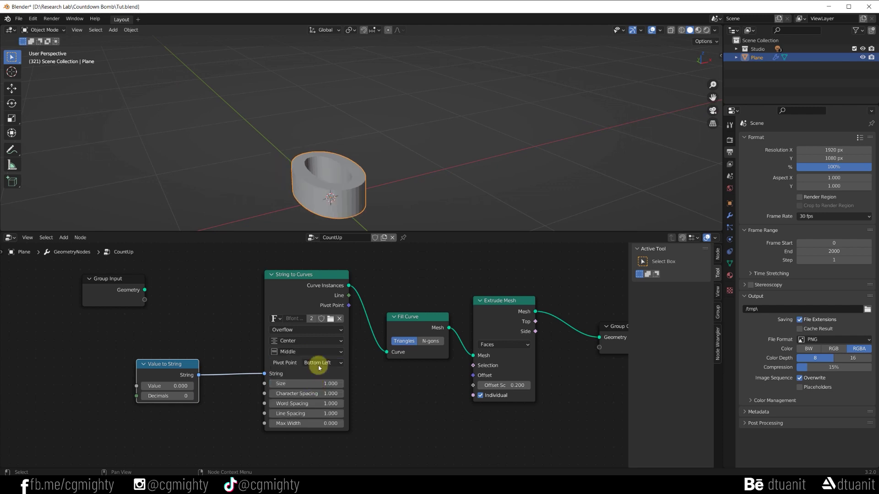
mouse_move(287, 204)
middle_down()
mouse_move(341, 161)
mouse_move(345, 178)
middle_up()
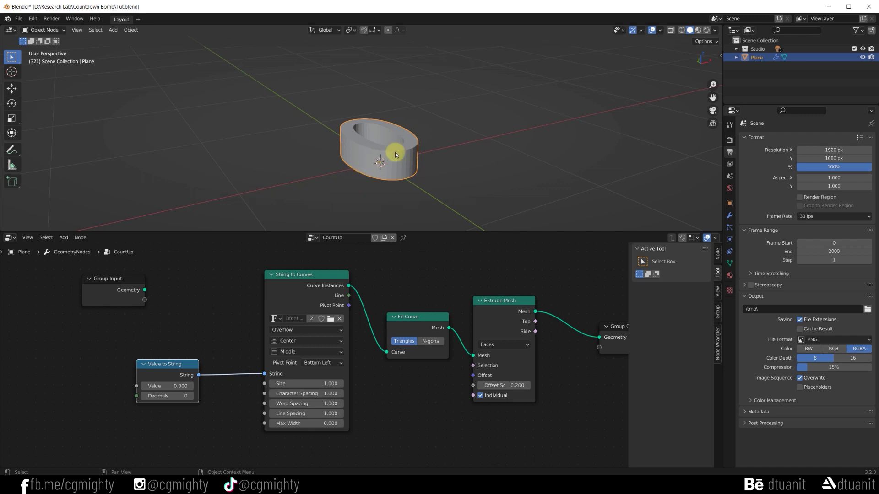
- Rotate the Plane 90° about X and check the rotation in the N panel
key(r)
text(x)
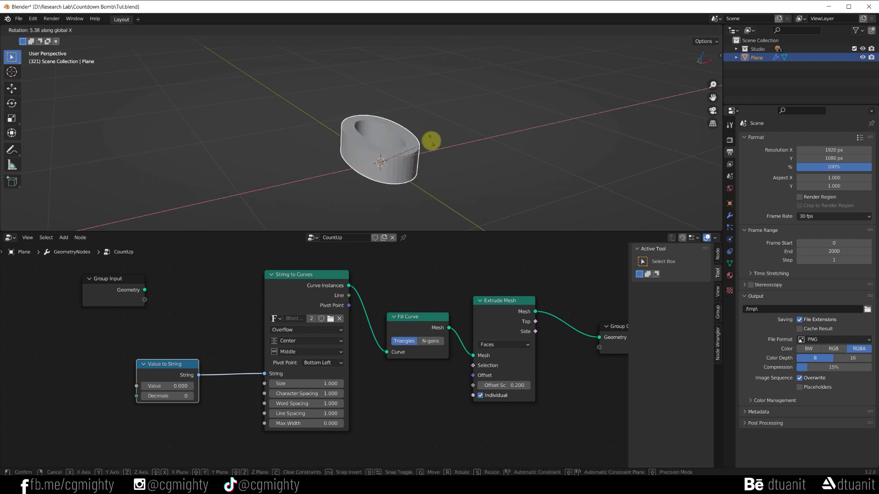
text(90)
key(Return)
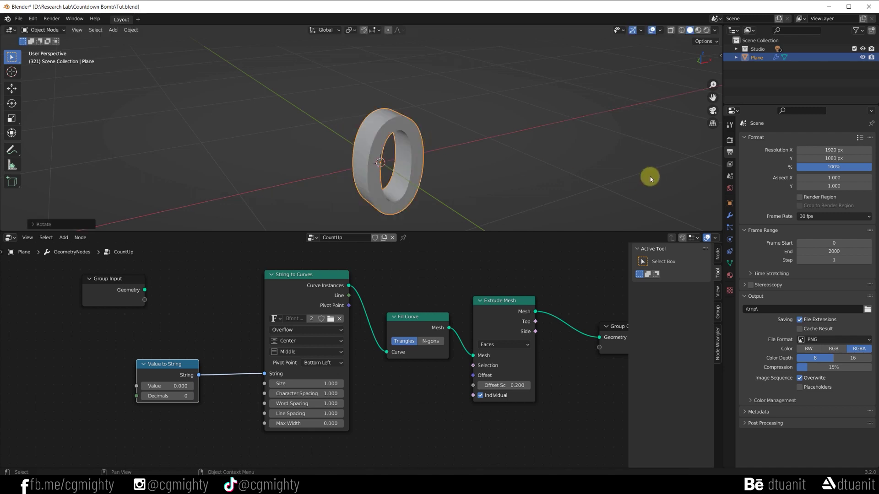
key(n)
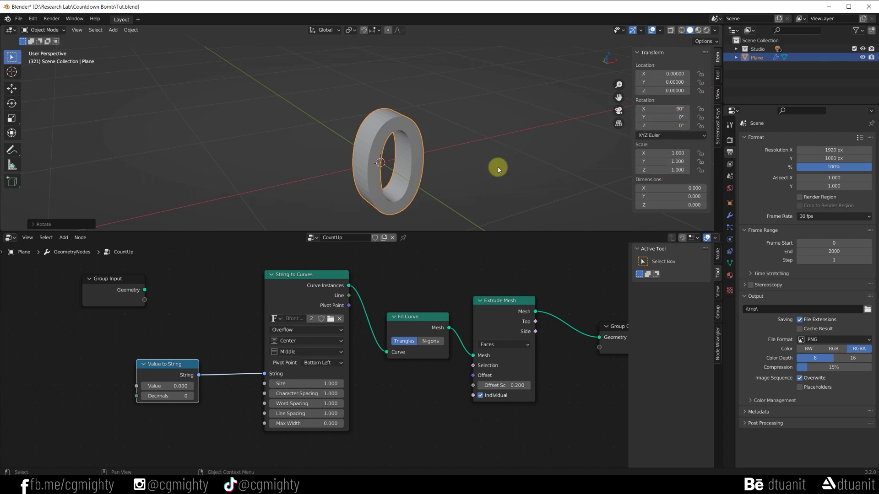
mouse_move(498, 169)
middle_down()
mouse_move(467, 137)
mouse_move(406, 151)
mouse_move(413, 131)
middle_up()
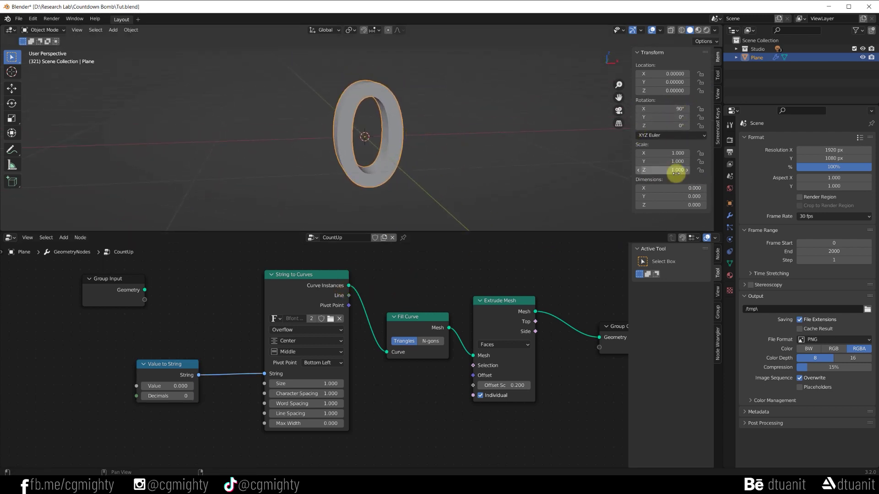
key(n)
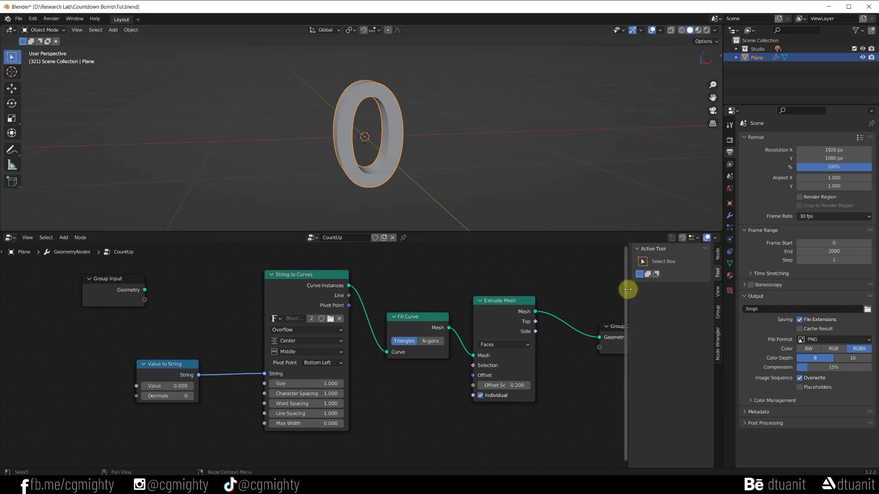
- Hide the node editor sidebar and reposition the Value to String node
key(n)
middle_drag(289, 310, 270, 315)
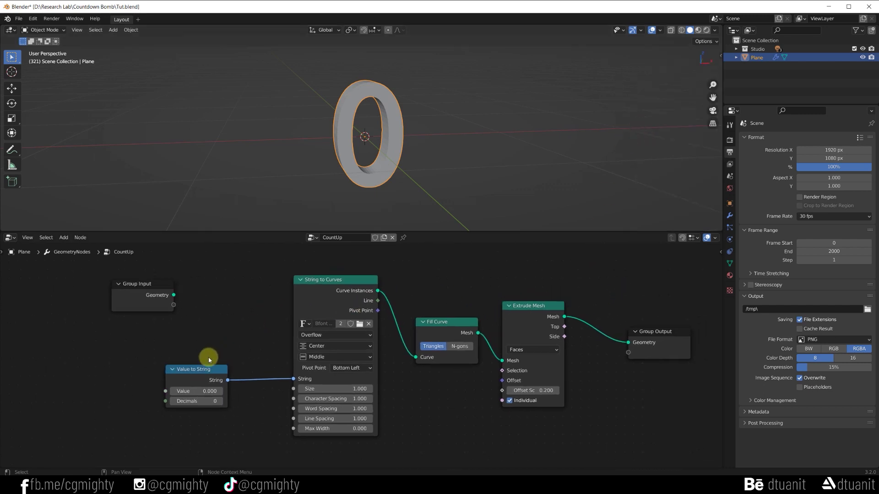
drag(202, 369, 234, 358)
middle_drag(191, 373, 268, 364)
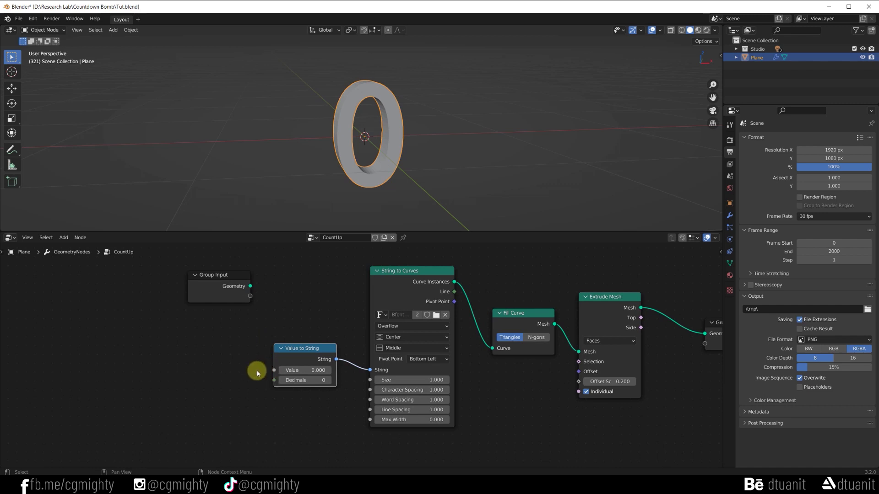
- Feed a Scene Time node's Seconds into Value to String, then split the 3D view area
drag(274, 370, 190, 366)
text(scene)
click(187, 367)
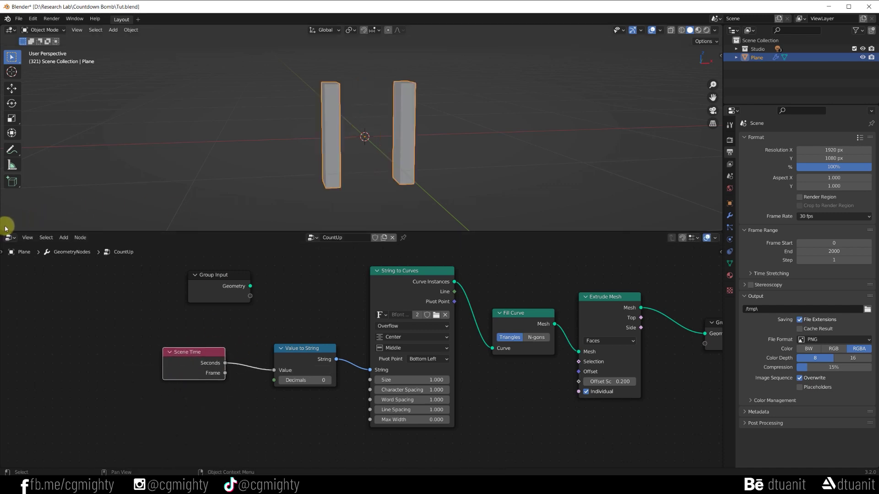
drag(3, 226, 5, 197)
- Turn the new area into a Timeline editor
click(10, 202)
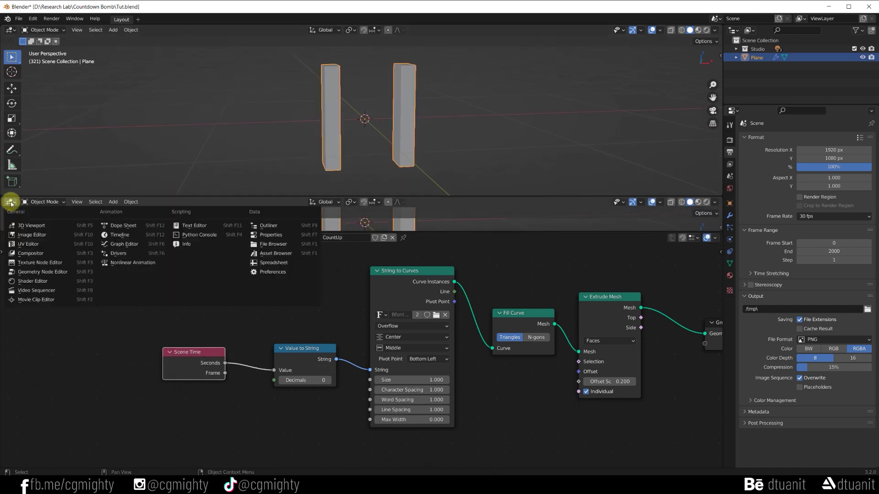
click(9, 202)
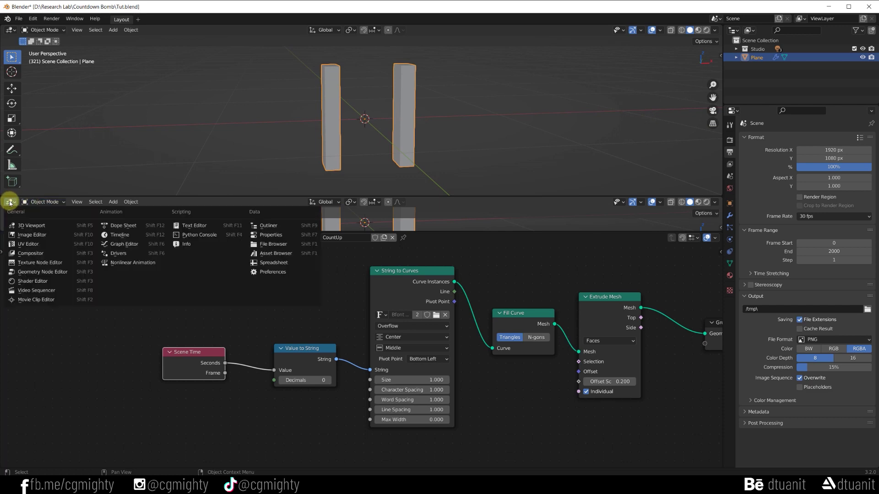
click(97, 234)
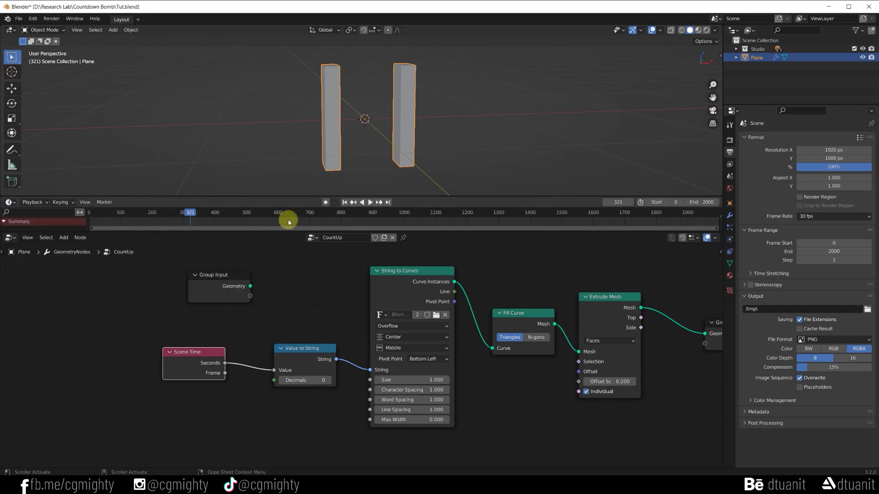
- Play the animation from the first frame to watch the digits count up, then scrub near frame 8
key(shift+Left)
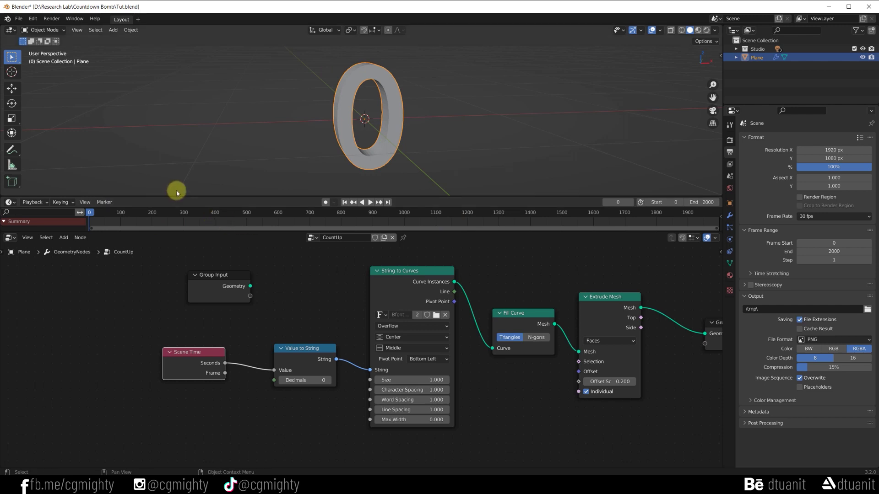
key(space)
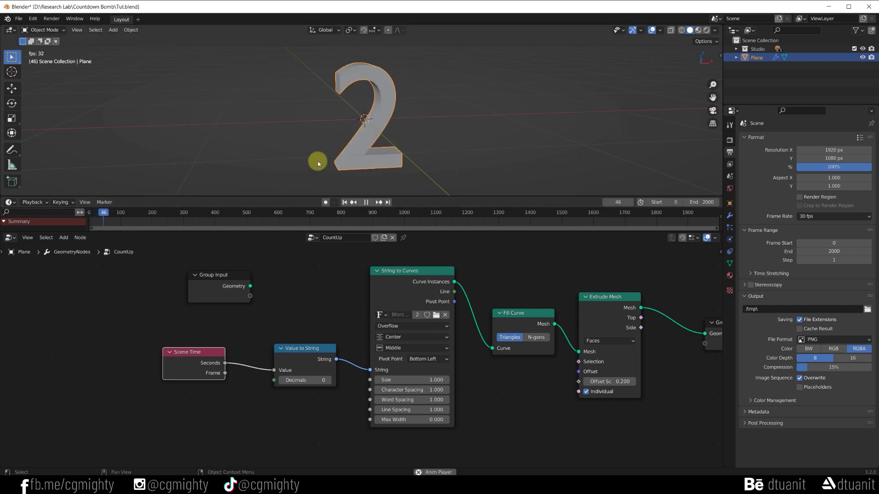
key(space)
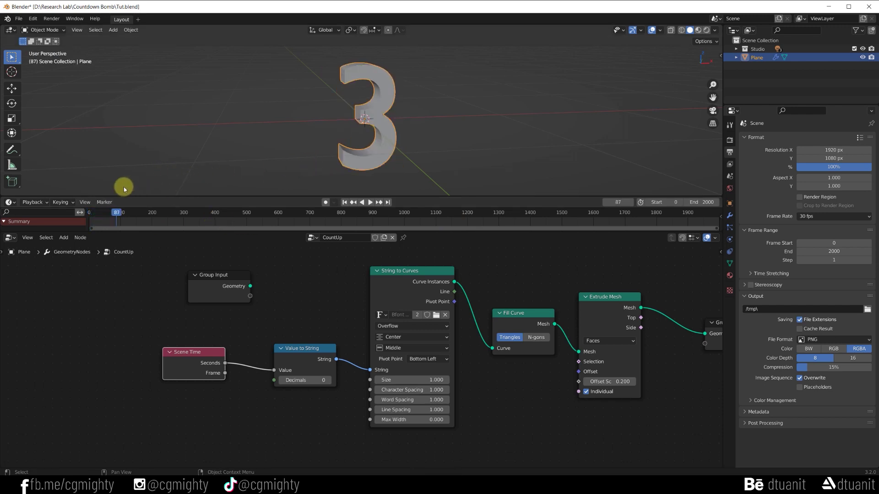
drag(117, 232, 118, 240)
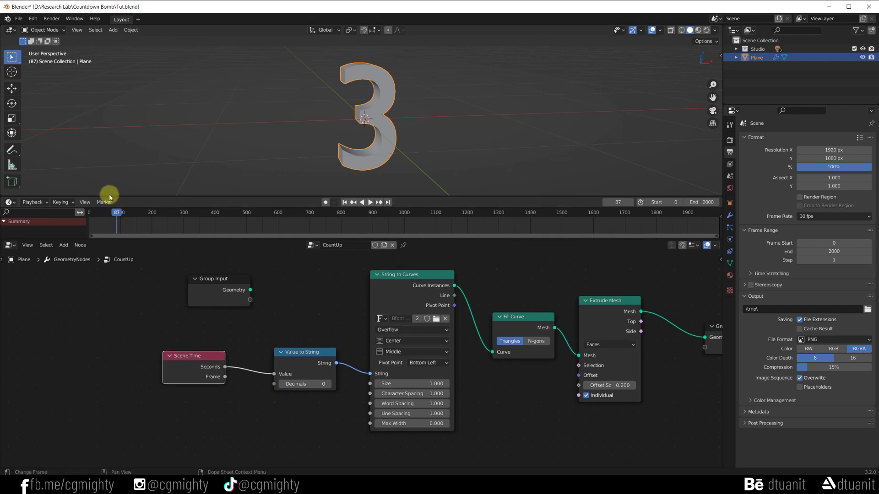
key(shift+Left)
key(space)
key(space)
scroll(114, 217, up, 6)
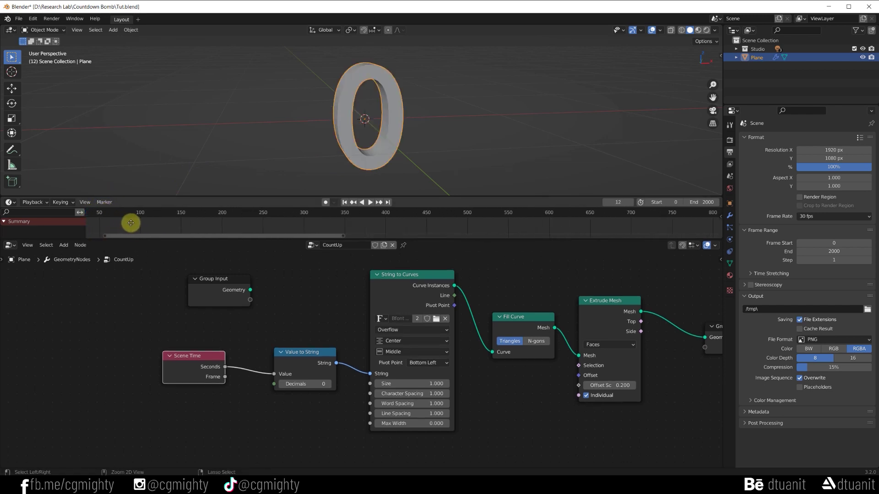
drag(104, 238, 108, 238)
drag(202, 214, 216, 220)
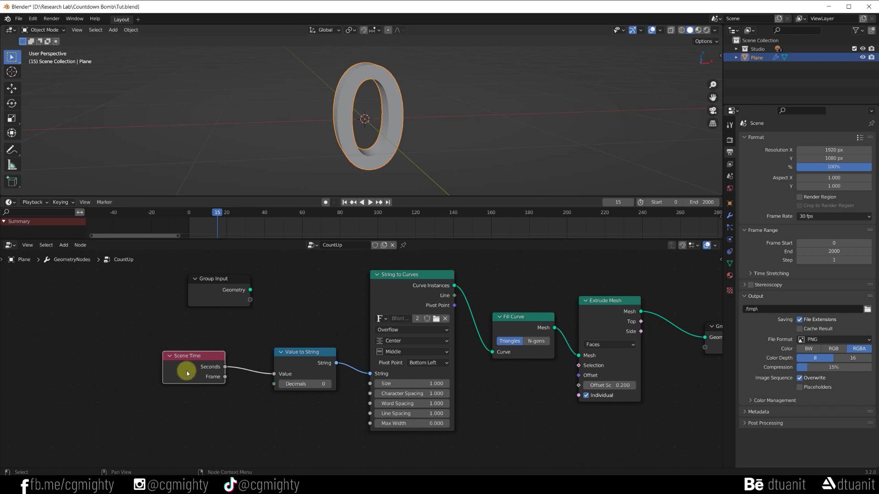
- Replace the Scene Time link with a Value node connected to Value to String
drag(190, 358, 134, 354)
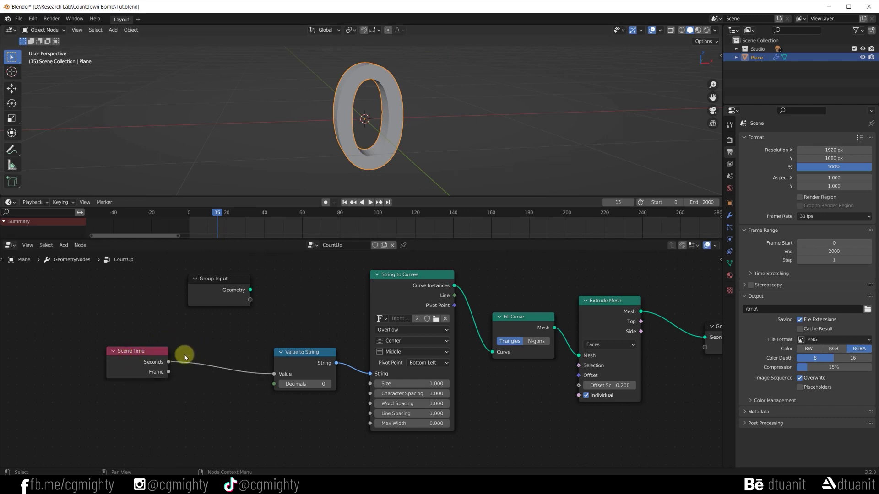
ctrl+right_drag(185, 349, 184, 384)
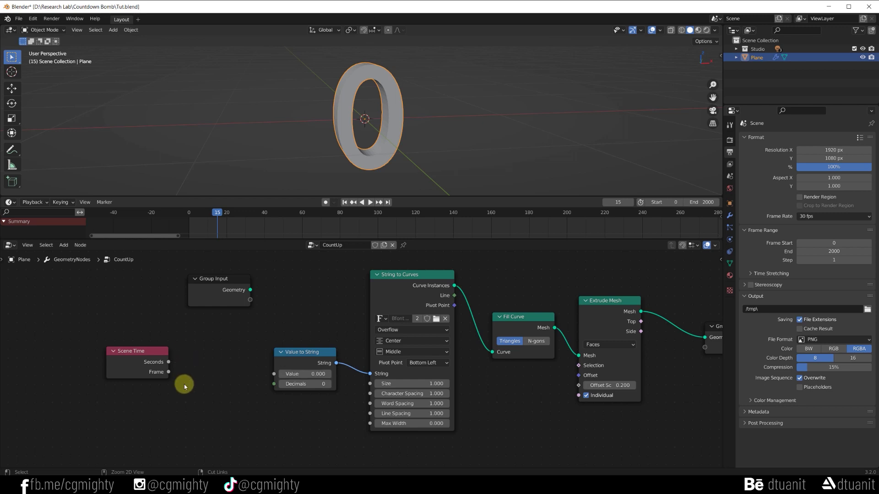
mouse_move(131, 352)
mouse_down()
mouse_move(94, 353)
mouse_move(193, 365)
mouse_up()
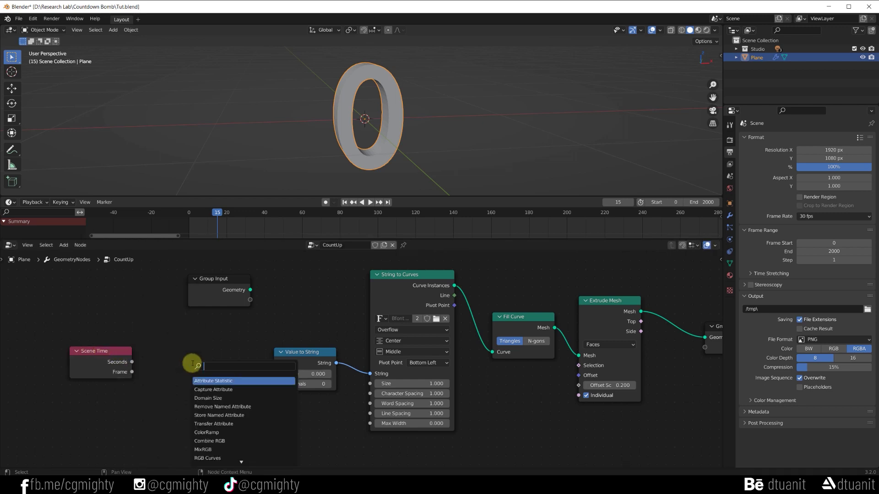
text(value)
click(197, 381)
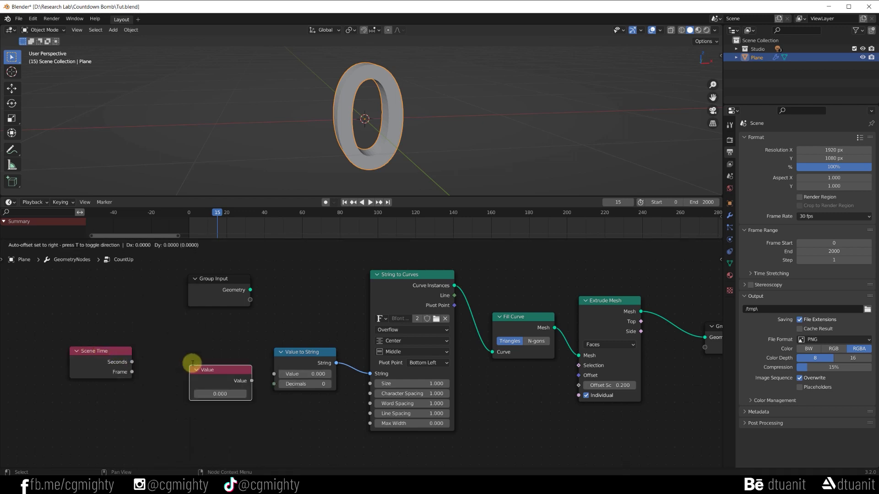
click(159, 342)
drag(219, 359, 274, 374)
drag(93, 352, 58, 324)
- Drive the Value node with #frame and play from frame 1 to frame 22
click(190, 374)
text(#frame)
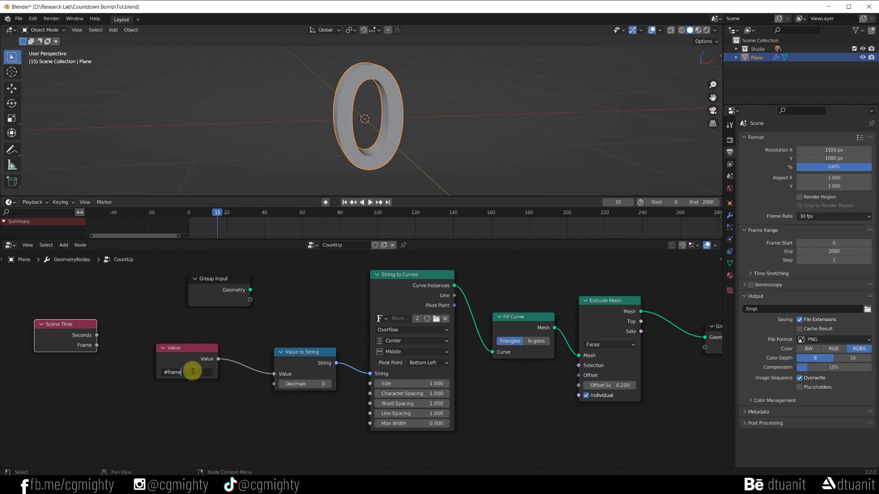
key(Return)
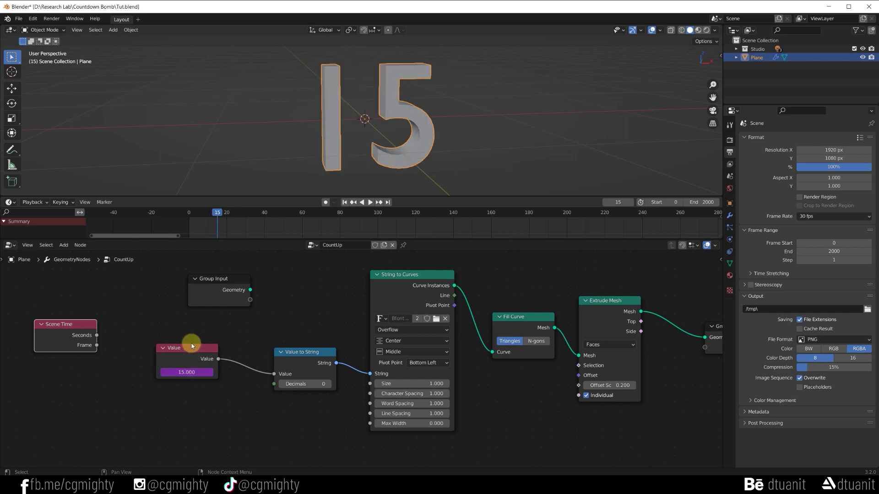
drag(227, 218, 192, 217)
key(space)
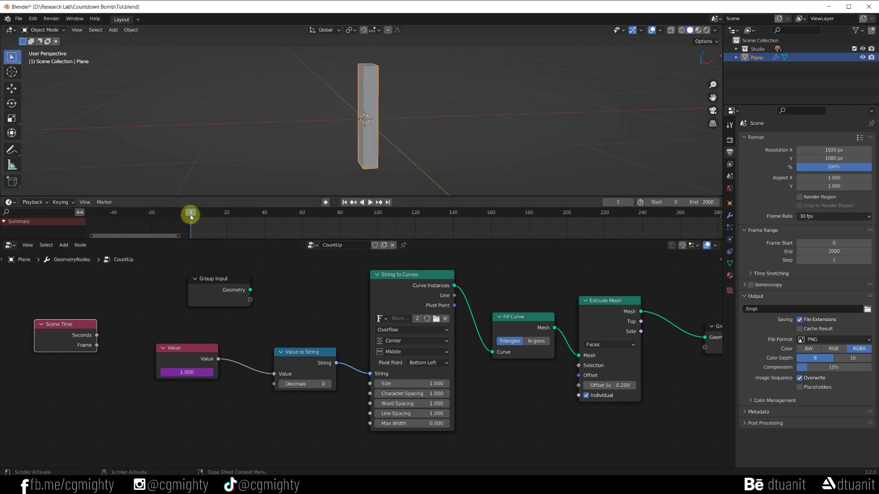
key(space)
- Change the Value driver to frame/30 and scrub until the digit becomes 1
click(200, 372)
text(frame/30)
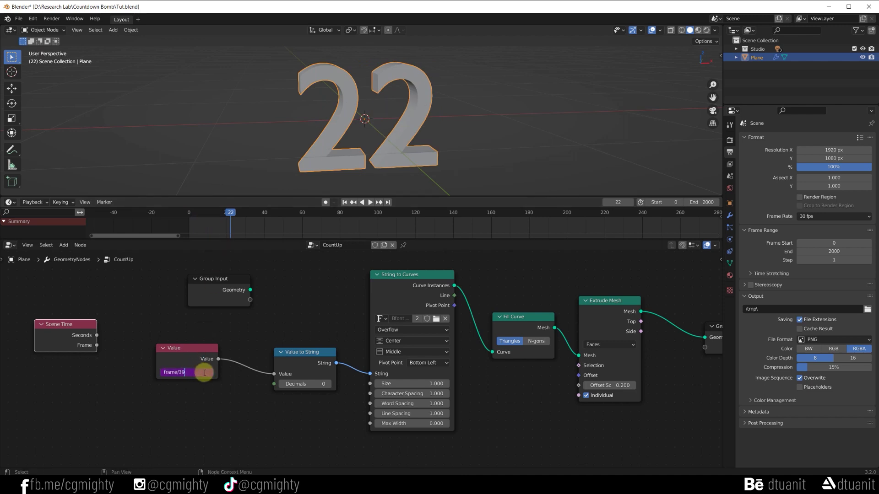
key(Return)
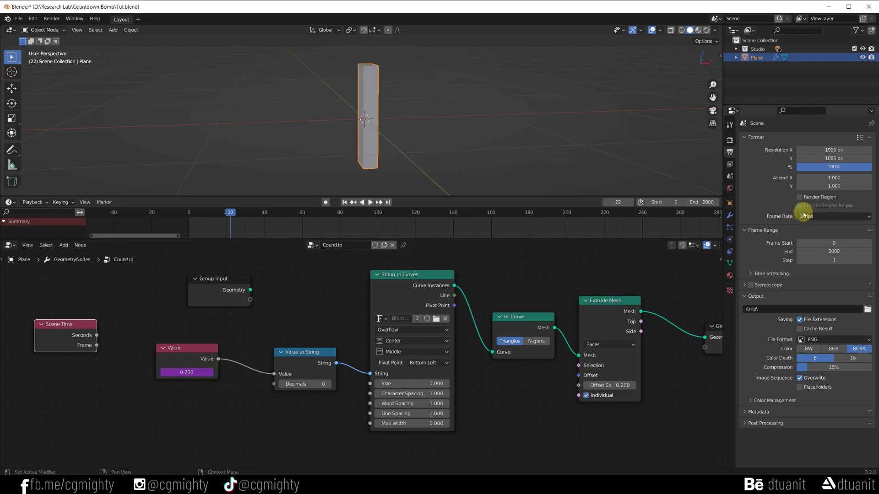
drag(208, 212, 210, 216)
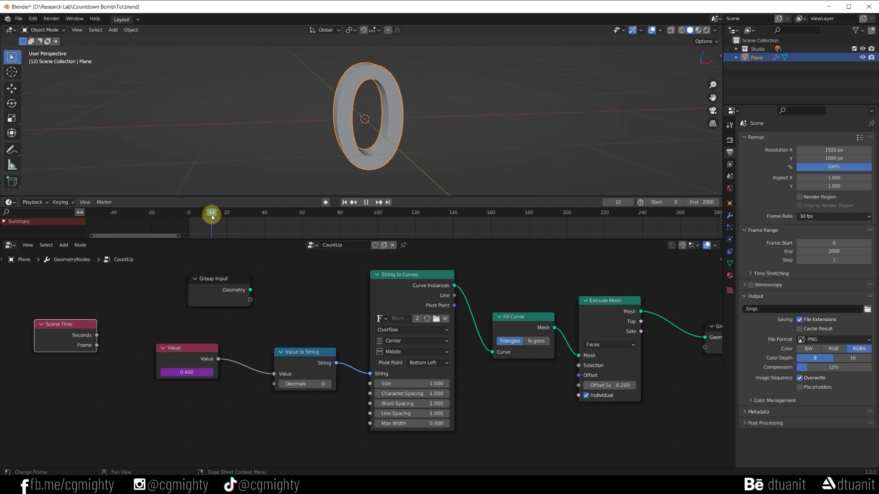
drag(212, 217, 217, 220)
- Move the Value node left and drag from its output to search for a node
click(174, 349)
mouse_move(174, 348)
mouse_down()
mouse_move(145, 353)
mouse_move(141, 366)
mouse_up()
mouse_move(115, 367)
mouse_down()
mouse_move(96, 355)
mouse_move(223, 356)
mouse_up()
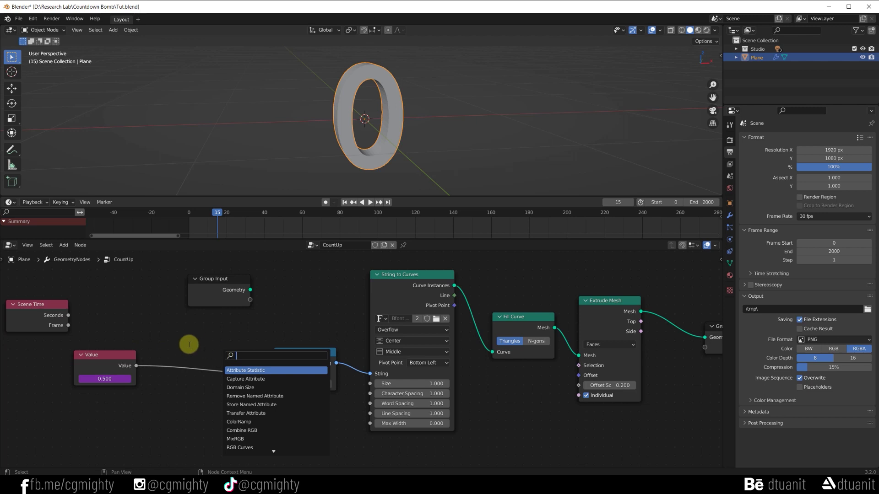
- Insert a Math node set to Truncate before Value to String, then play and rewind to check
text(add)
key(Return)
click(190, 368)
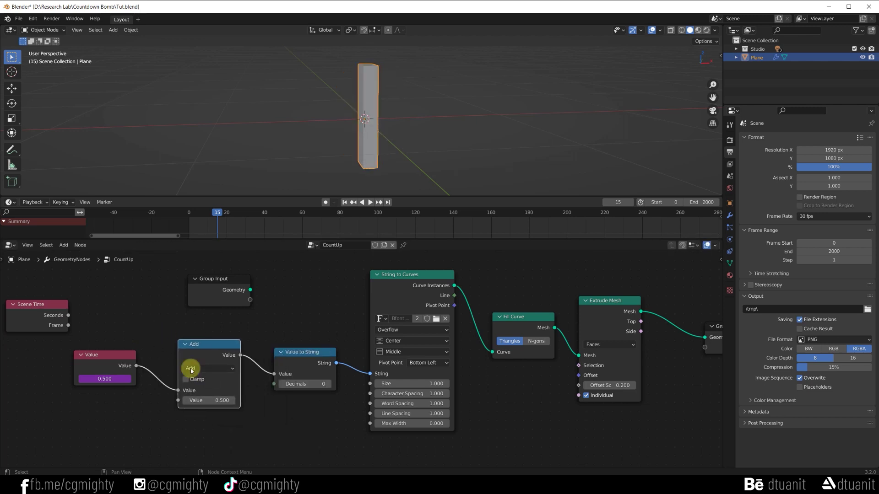
click(341, 285)
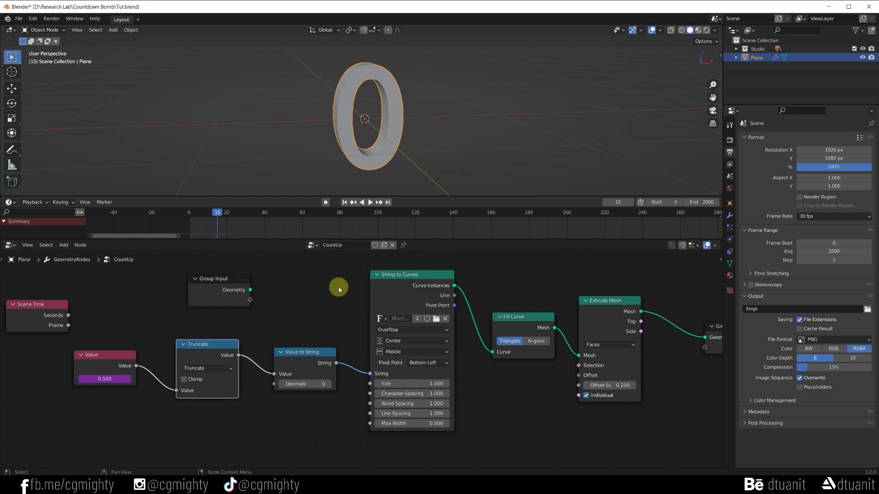
key(space)
mouse_move(218, 212)
mouse_down()
mouse_move(193, 215)
mouse_move(251, 222)
mouse_move(243, 226)
mouse_up()
- Pull the Truncate node out of the link and open the Value node's driver expression
mouse_move(152, 326)
middle_down()
mouse_move(197, 321)
mouse_move(230, 331)
middle_up()
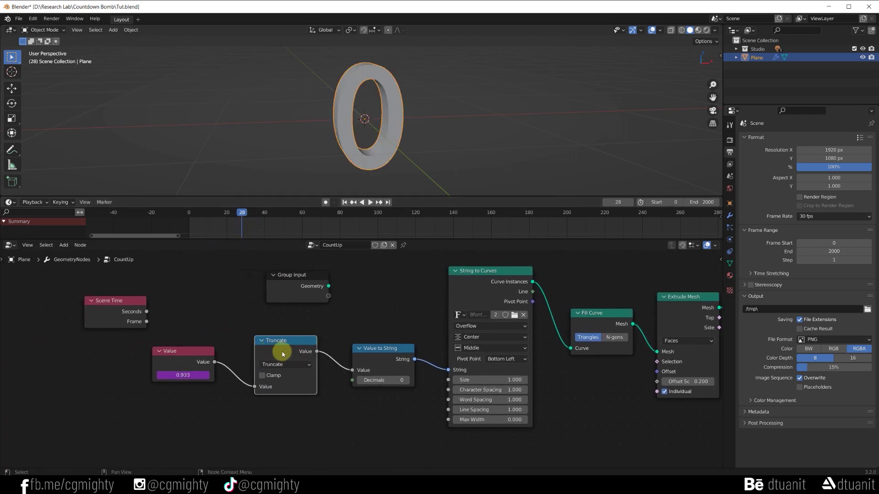
alt+drag(283, 353, 201, 285)
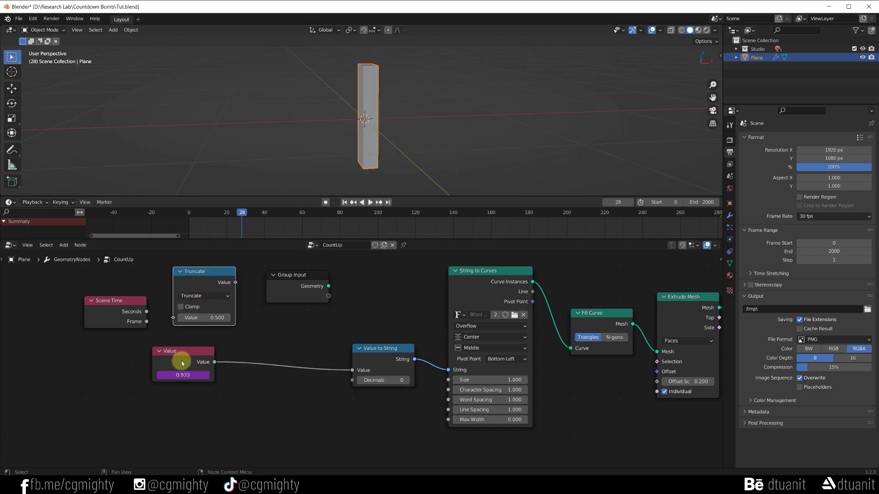
click(194, 375)
click(165, 375)
click(161, 375)
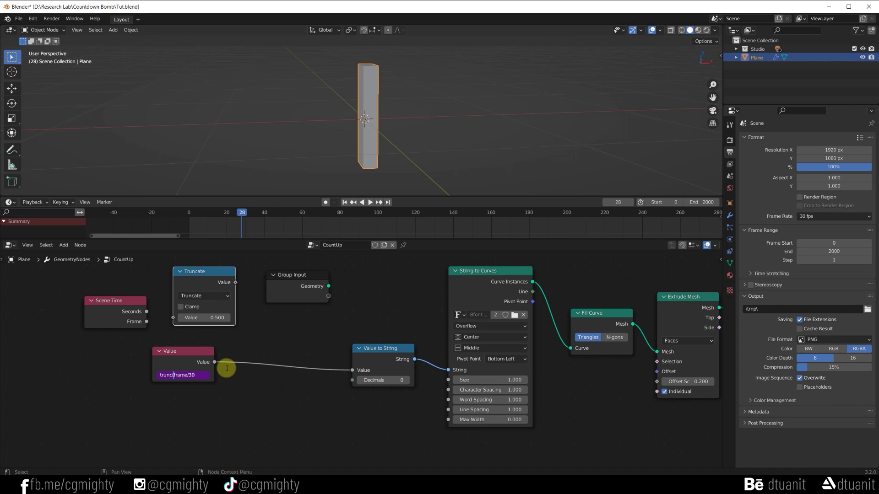
- Wrap the Value driver as trunc(frame/30), then play and scrub to test the count
text(()
click(198, 375)
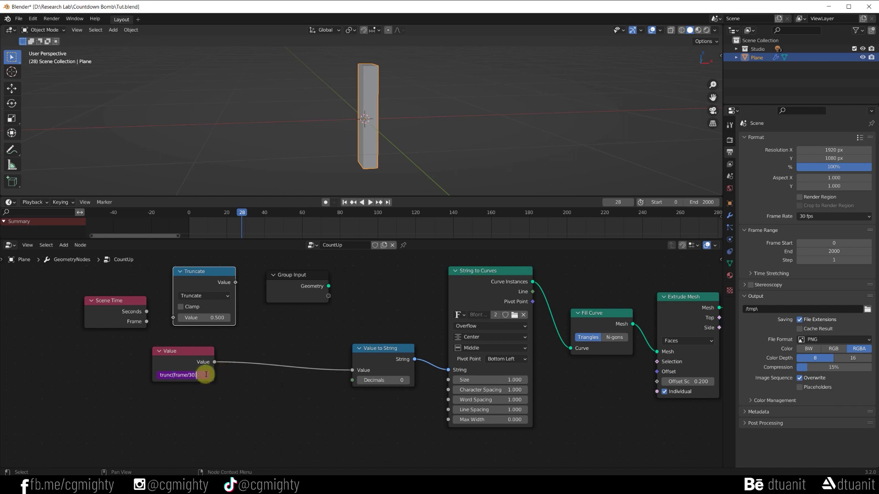
text())
key(Return)
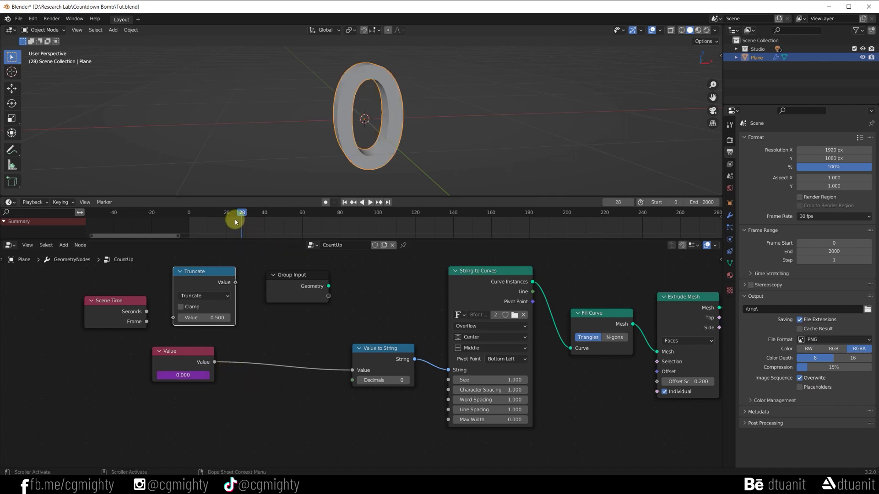
key(space)
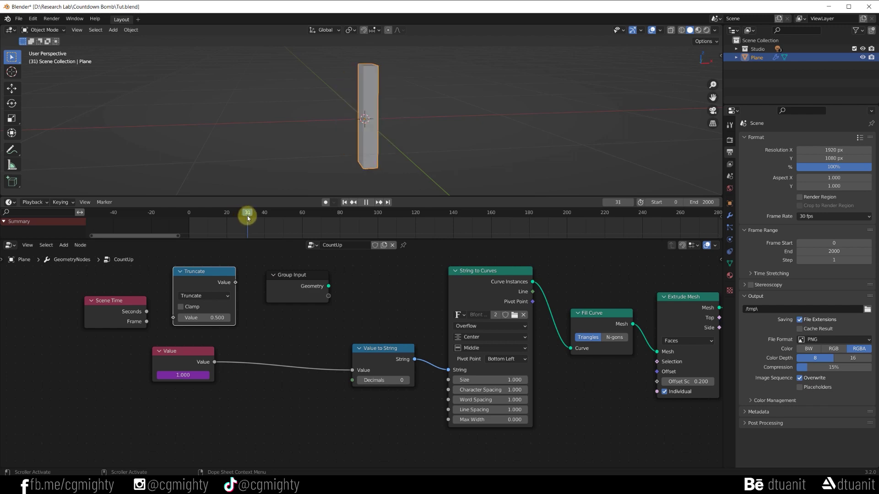
drag(242, 218, 204, 218)
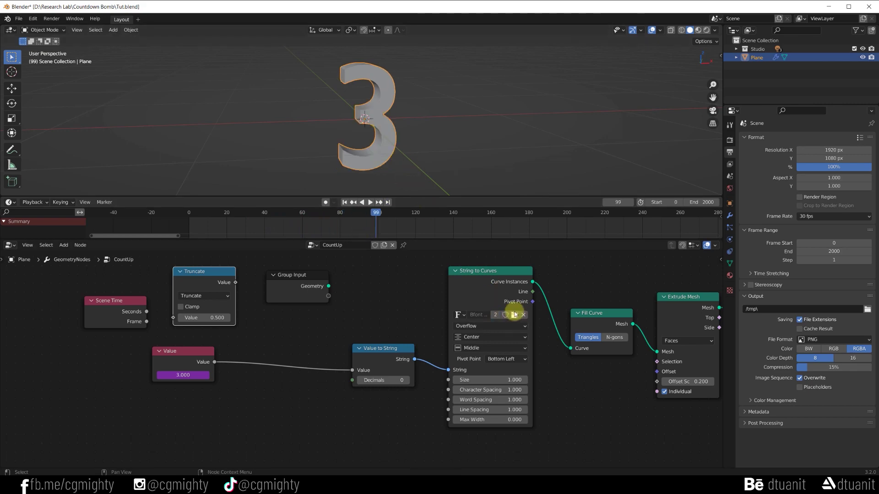
- Load Barlow Condensed Black as the String to Curves font
click(515, 315)
scroll(549, 239, down, 3)
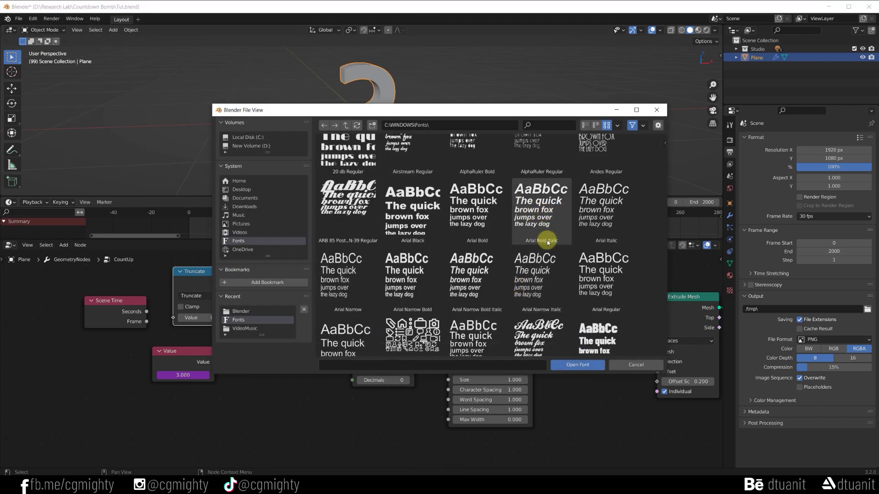
click(584, 312)
click(577, 364)
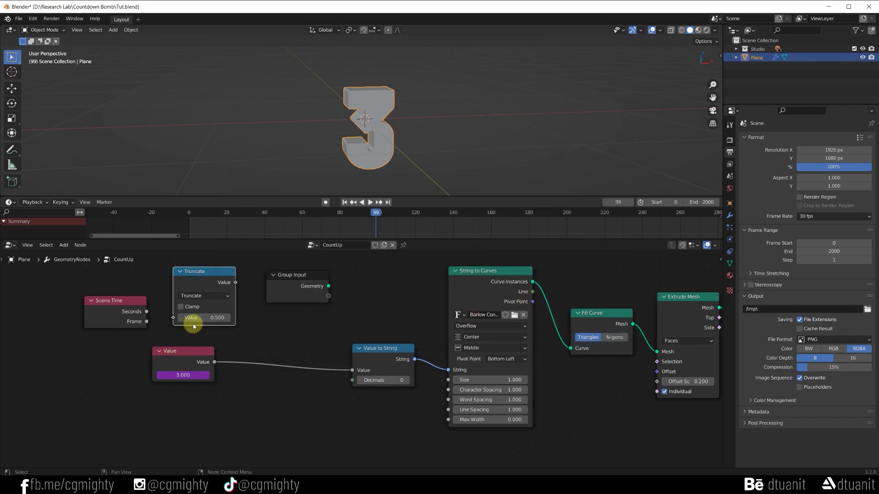
- Delete the unused Truncate and Scene Time nodes and select Group Input
middle_drag(154, 287, 162, 333)
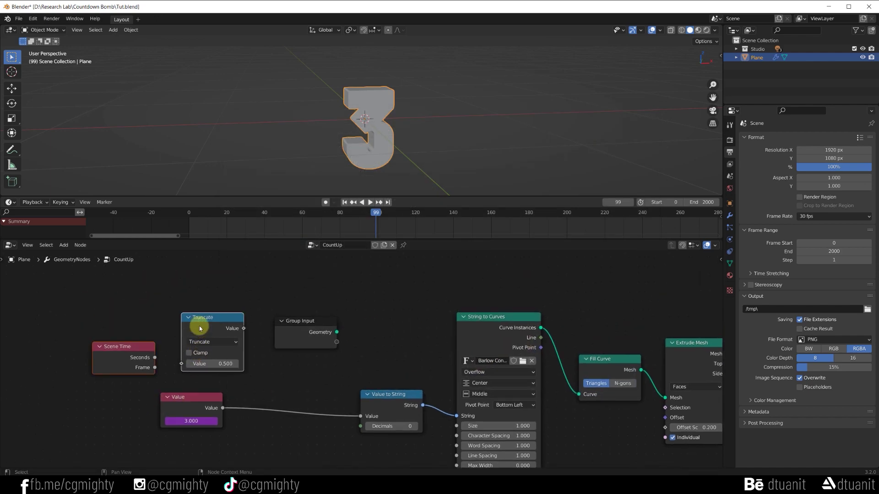
key(x)
click(326, 344)
- Remove Group Input and change the Value driver to 10-trunc(frame/30)
key(x)
mouse_move(329, 345)
middle_down()
mouse_move(285, 294)
mouse_move(259, 292)
middle_up()
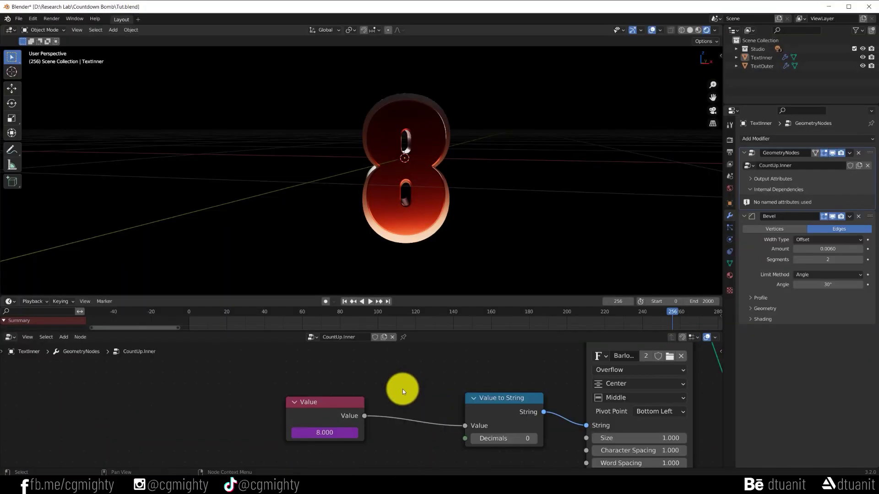
scroll(402, 389, down, 4)
middle_drag(402, 388, 395, 394)
scroll(378, 395, up, 2)
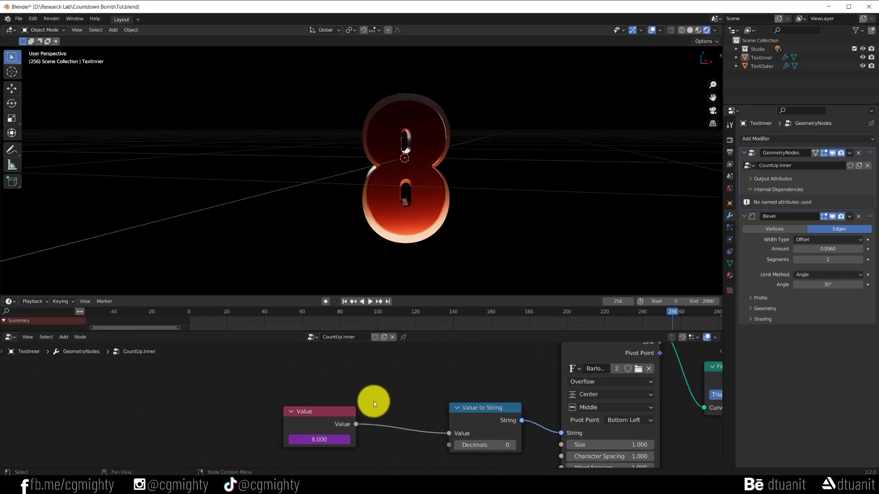
click(330, 430)
click(293, 429)
text(10-trunc(frame/30))
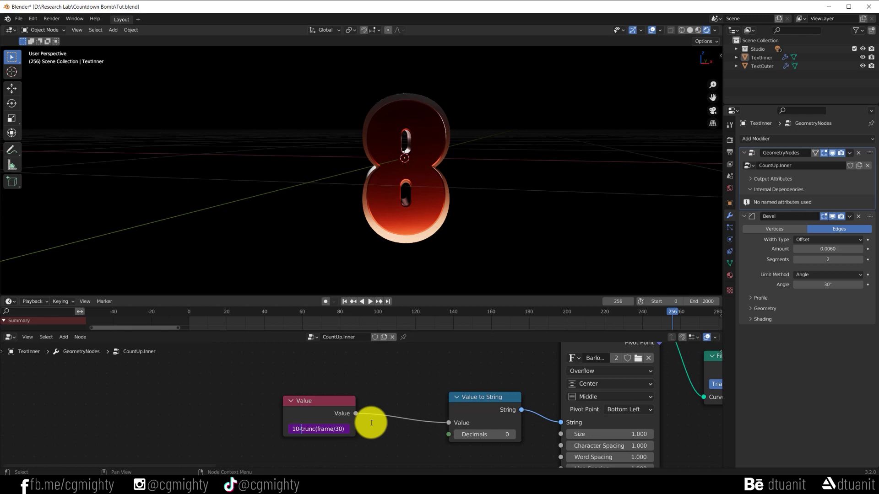
key(Return)
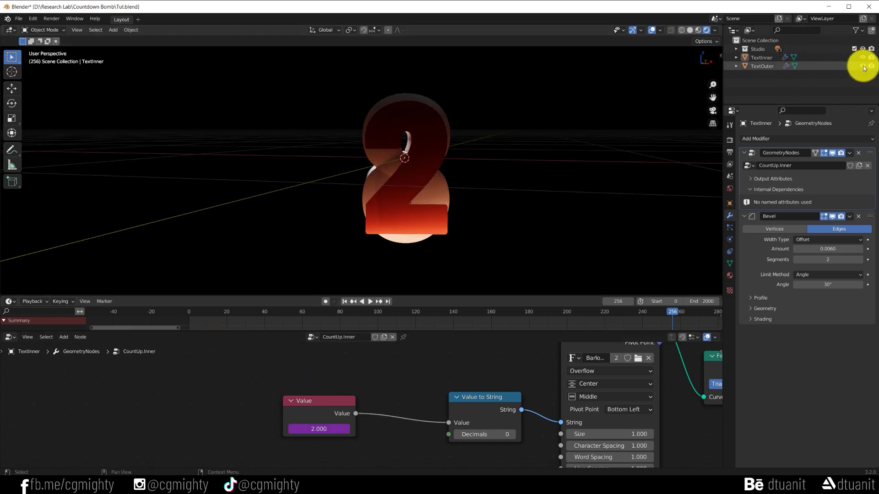
- Hide TextOuter and play the countdown from the first frame
click(862, 66)
click(191, 314)
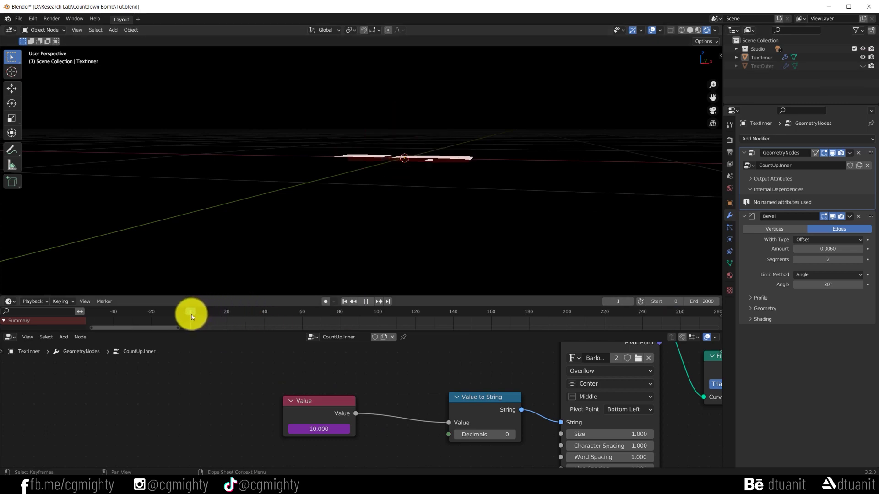
key(space)
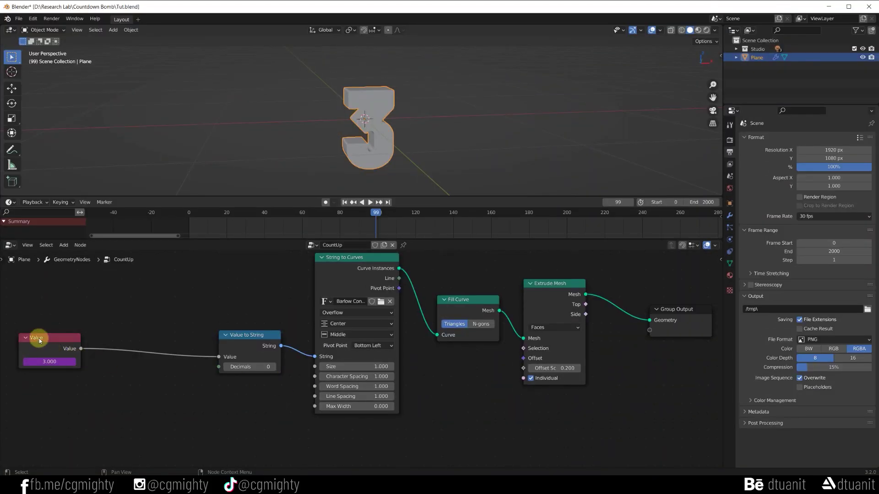
- Move the Value node right and drag Group Output well past Extrude Mesh
drag(32, 338, 98, 337)
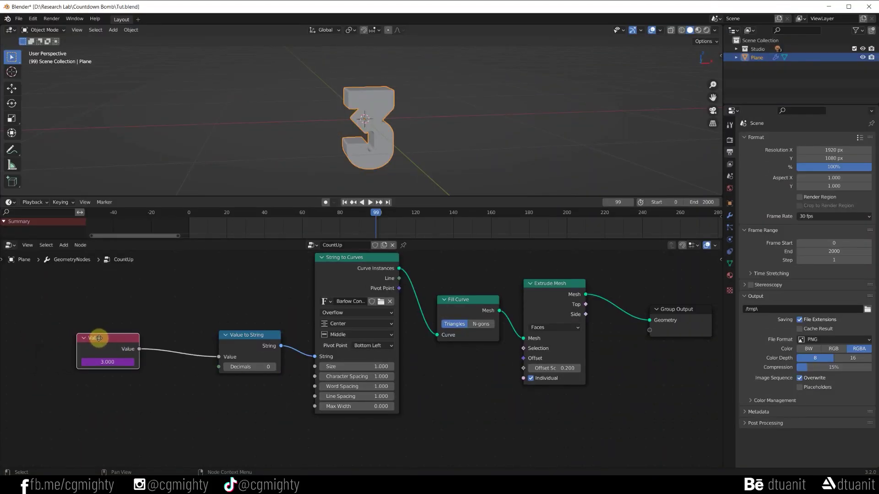
middle_drag(481, 376, 325, 396)
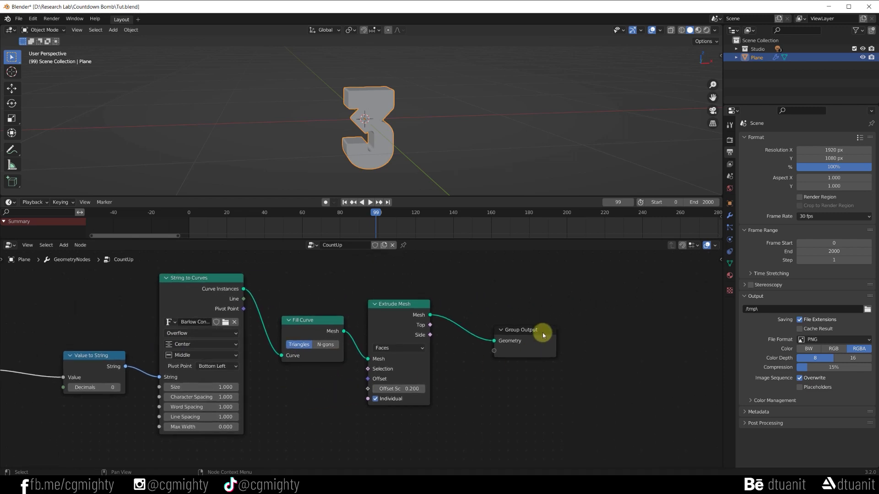
drag(542, 333, 693, 330)
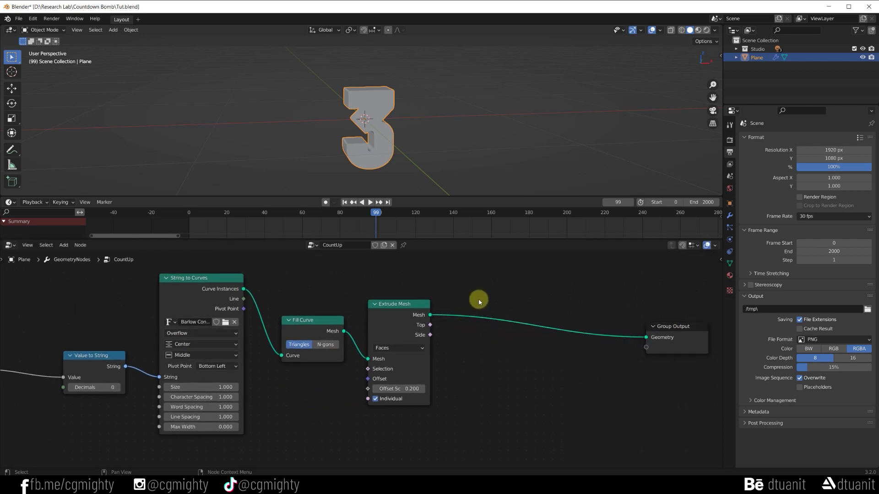
- Add a Set Position node between Extrude Mesh and Group Output
mouse_move(397, 128)
middle_down()
mouse_move(332, 133)
mouse_move(309, 125)
mouse_move(338, 114)
middle_up()
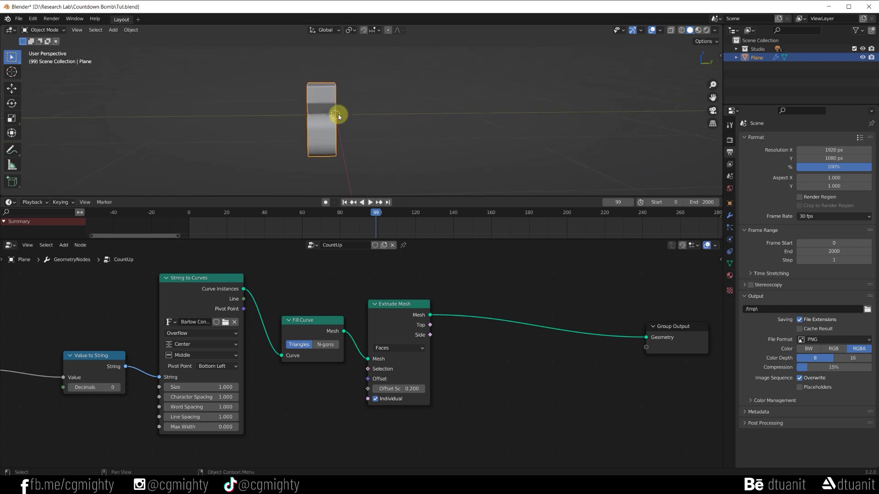
key(shift+a)
click(492, 290)
text(set)
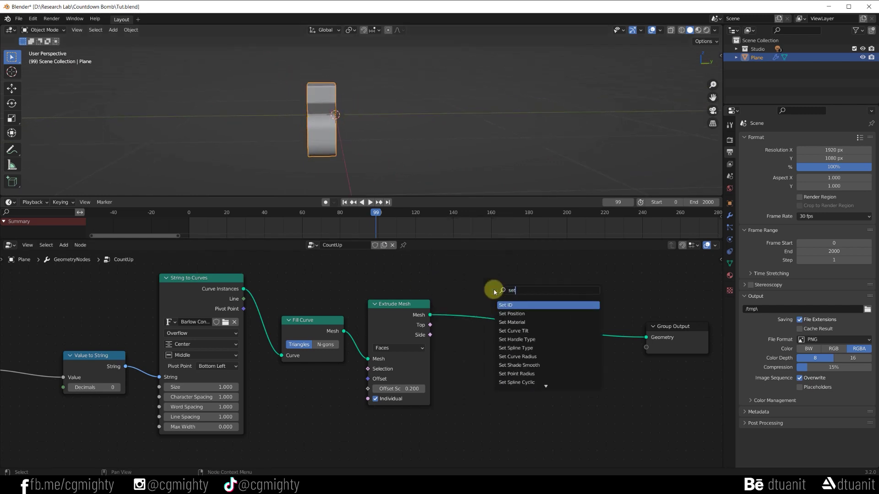
text( pos)
key(Return)
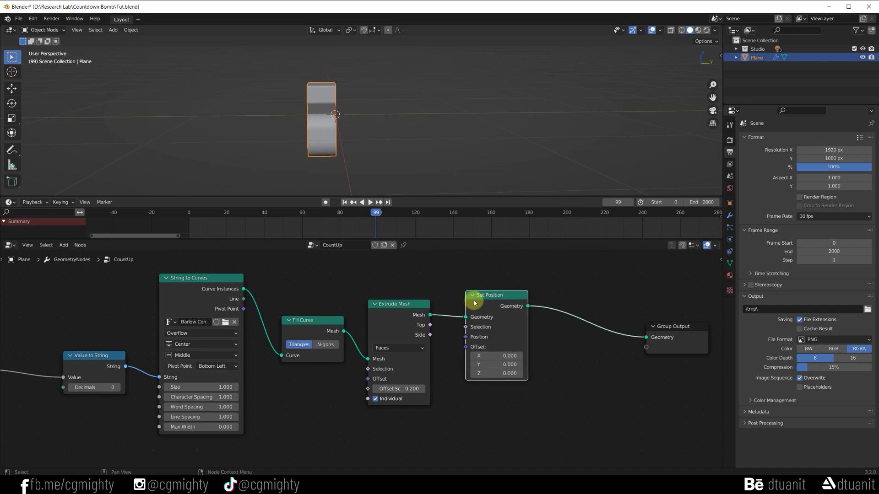
click(476, 300)
- Set the Set Position Z offset to -0.1 and leave room after it
scroll(337, 131, up, 3)
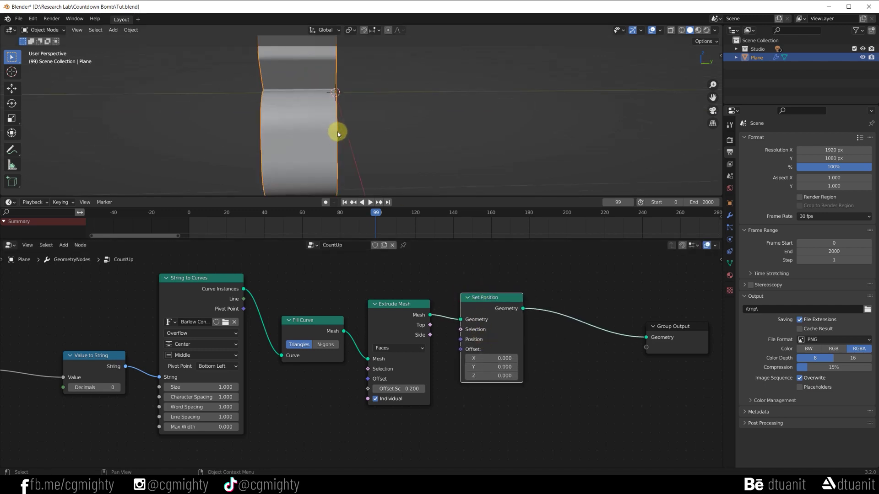
scroll(347, 133, up, 3)
scroll(348, 133, up, 2)
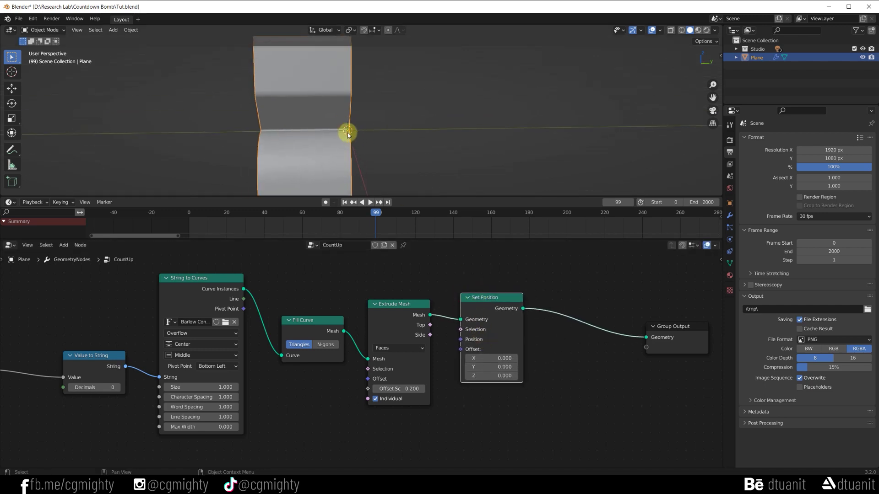
click(487, 376)
text(0.3)
key(Return)
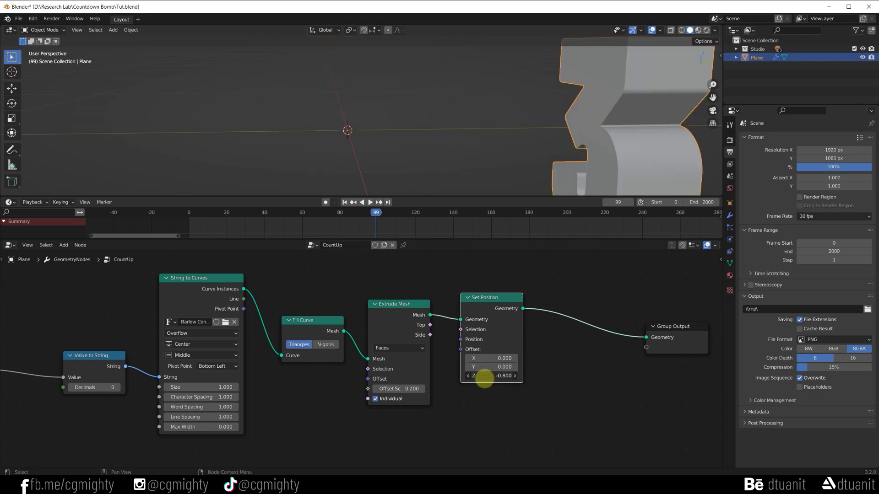
click(498, 379)
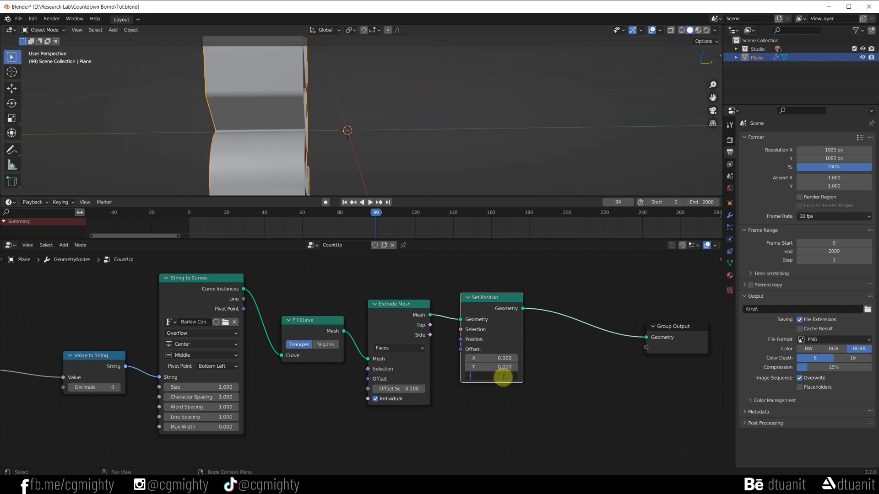
text(-1)
key(Return)
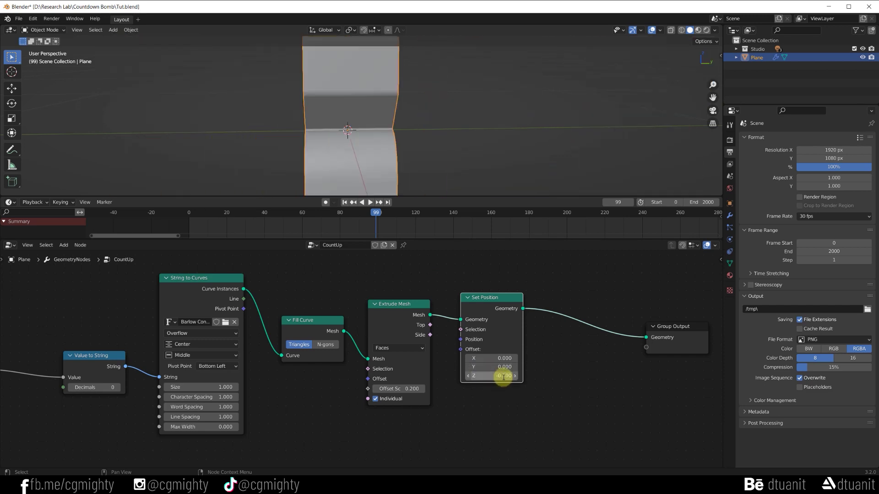
scroll(367, 172, down, 5)
middle_drag(390, 147, 567, 325)
mouse_move(665, 329)
mouse_down()
mouse_move(678, 331)
mouse_move(665, 329)
mouse_up()
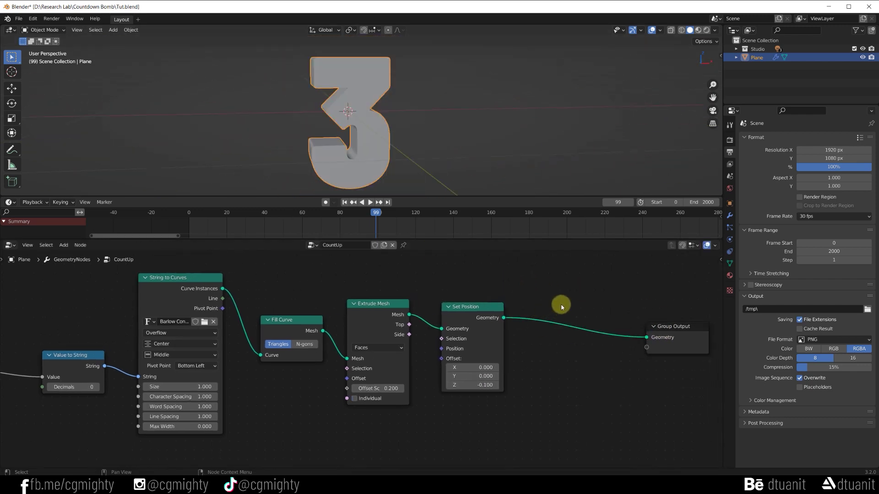
- Add a Transform node between Set Position and Group Output
key(shift+a)
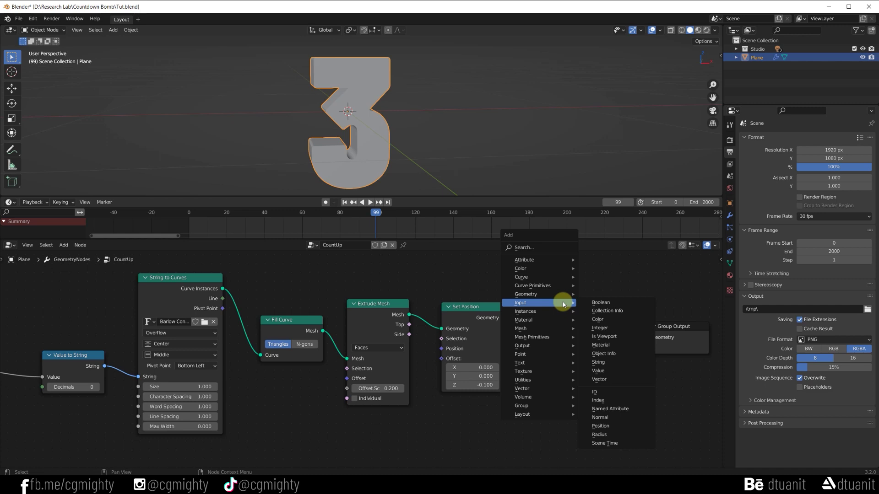
text(transform)
key(Return)
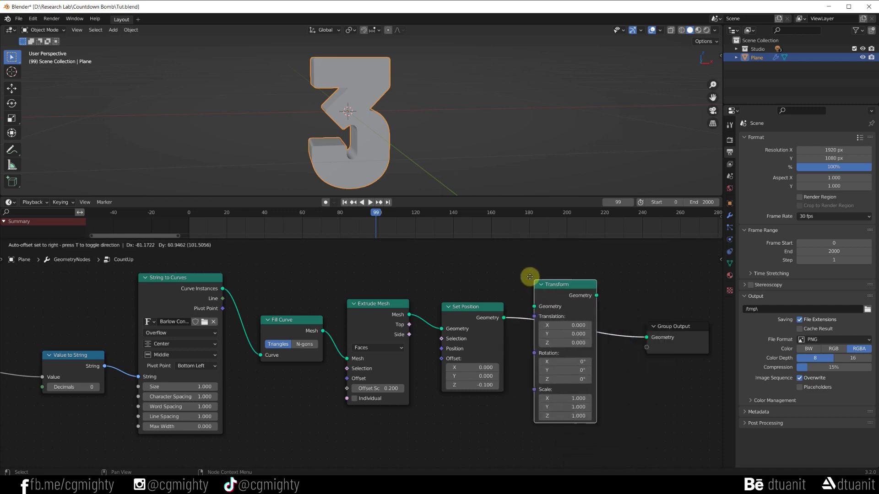
click(540, 277)
middle_drag(627, 386, 626, 384)
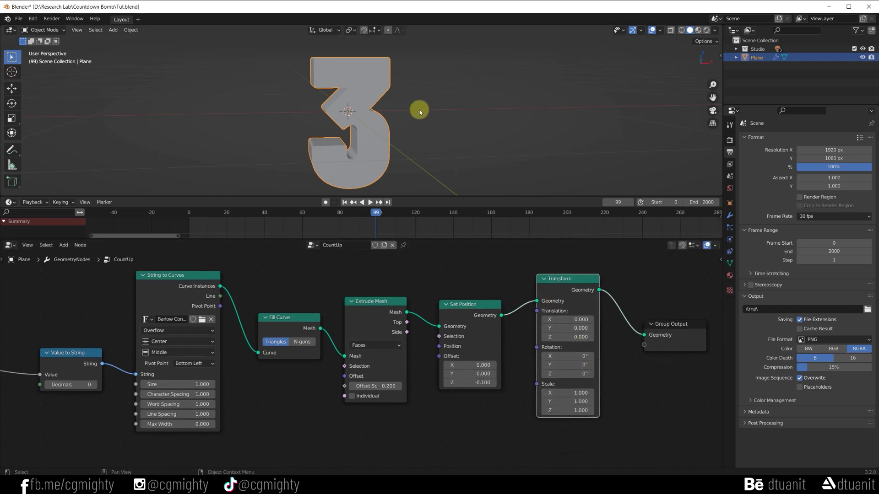
- Test the Transform by tilting Rotation Y, undoing it, and adjusting Scale Y
middle_drag(419, 110, 430, 172)
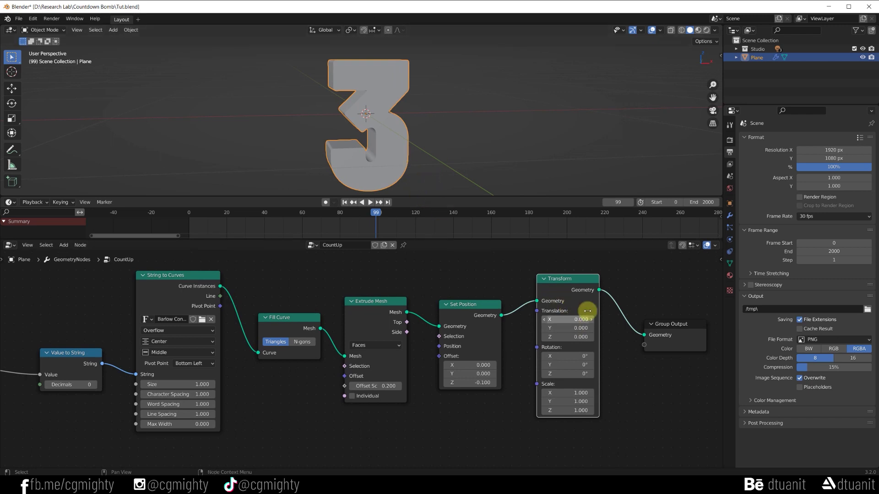
drag(567, 365, 643, 359)
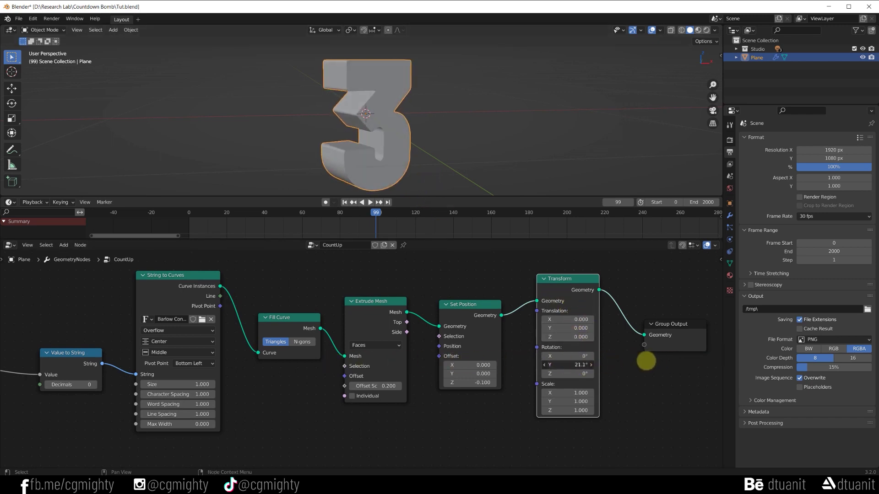
key(ctrl+z)
mouse_move(569, 402)
mouse_down()
mouse_move(600, 402)
mouse_move(570, 402)
mouse_up()
- Drive Transform Scale Y with #frame%30 and play from the start to test
click(570, 402)
text(#frame%30)
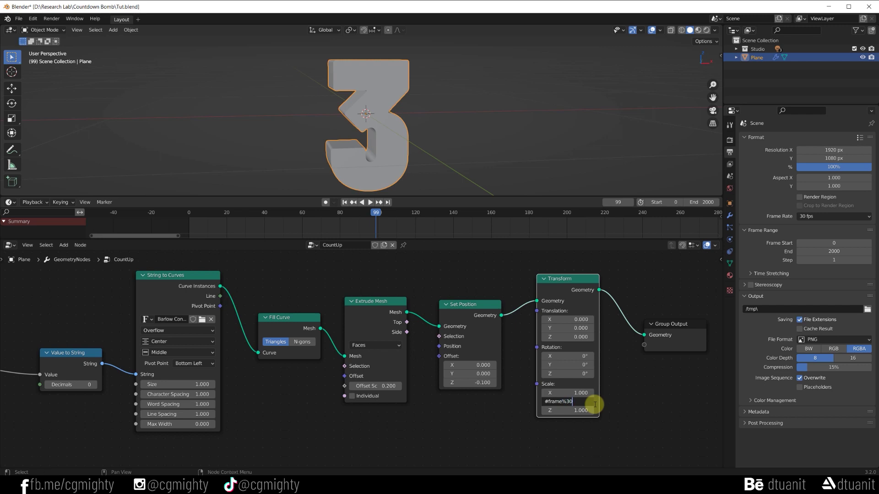
key(Return)
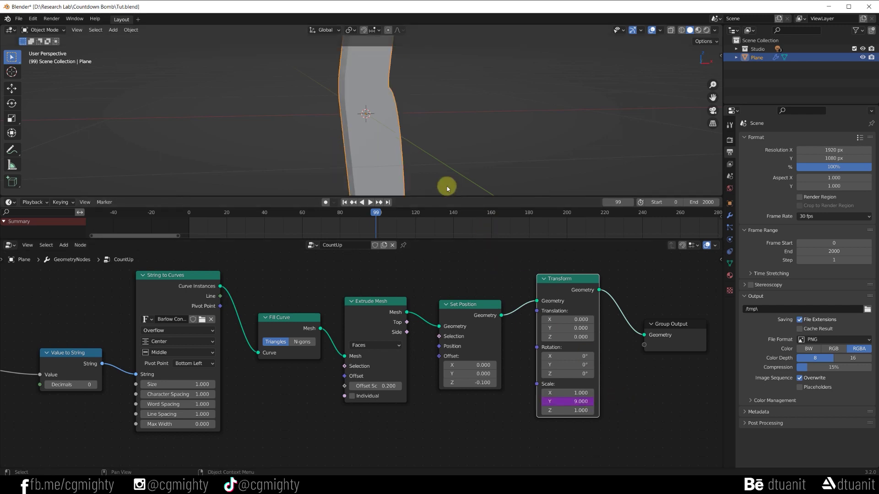
mouse_move(446, 186)
middle_down()
mouse_move(435, 161)
mouse_move(323, 192)
middle_up()
click(174, 214)
key(space)
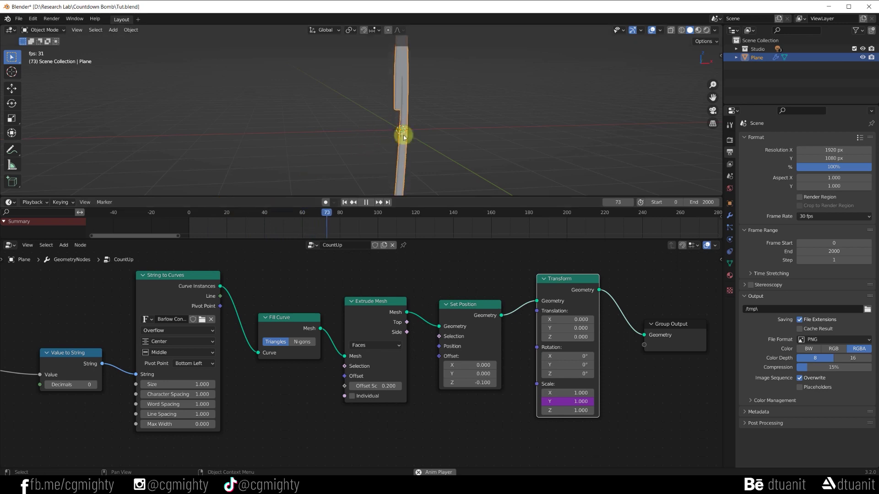
key(space)
- Change the Scale Y driver to (frame%30)/10 and replay to check the growth
click(584, 401)
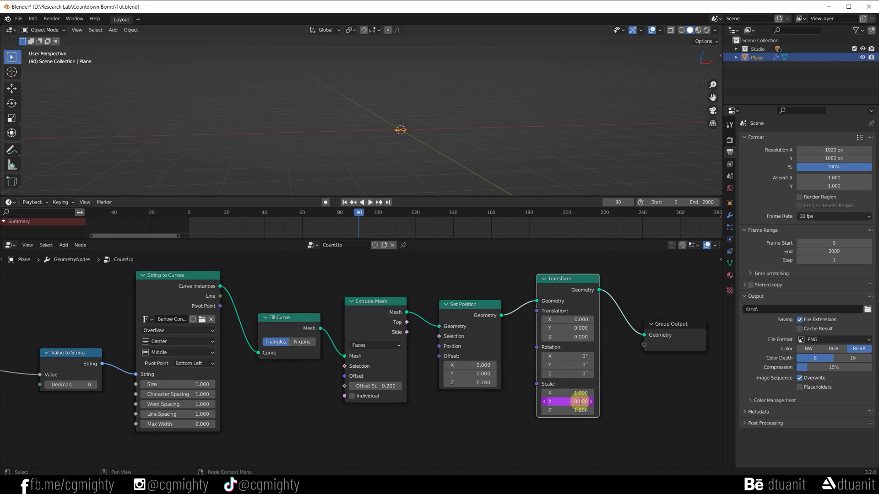
key(Return)
click(197, 215)
key(space)
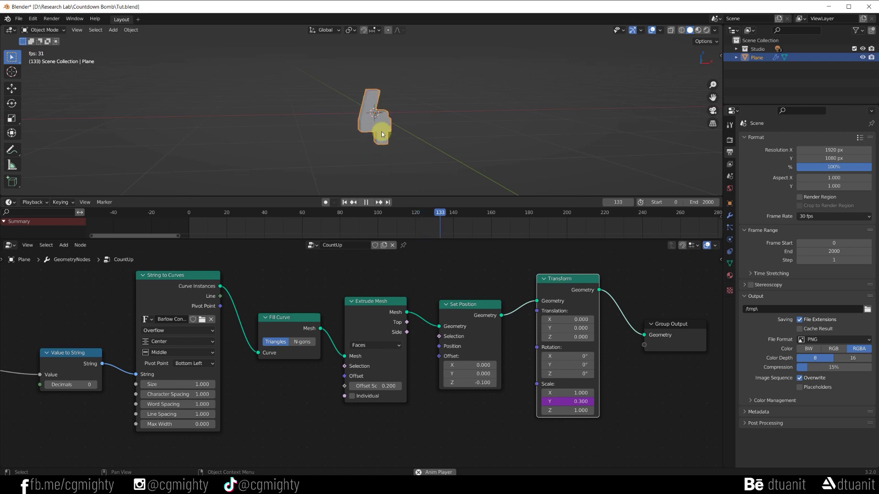
middle_drag(407, 128, 415, 133)
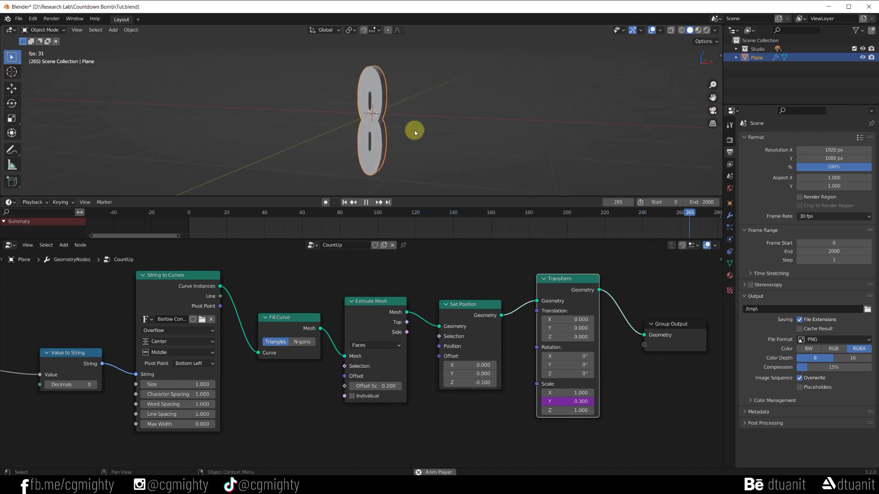
key(space)
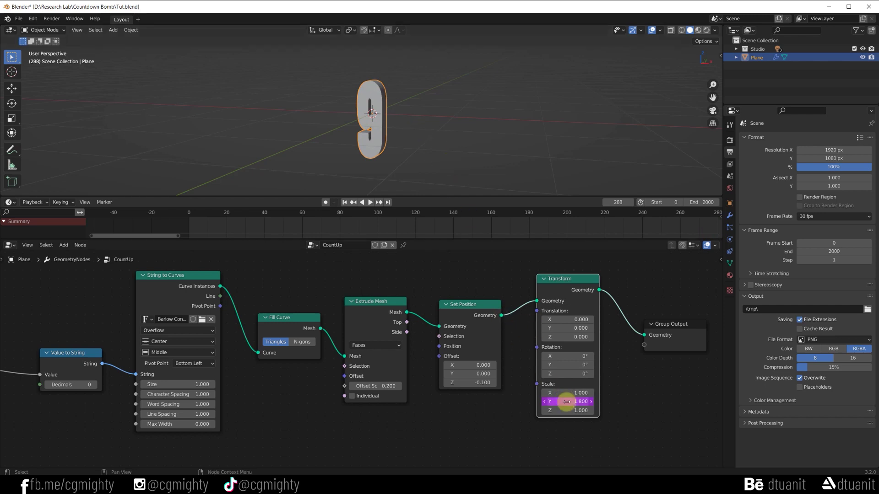
double_click(584, 401)
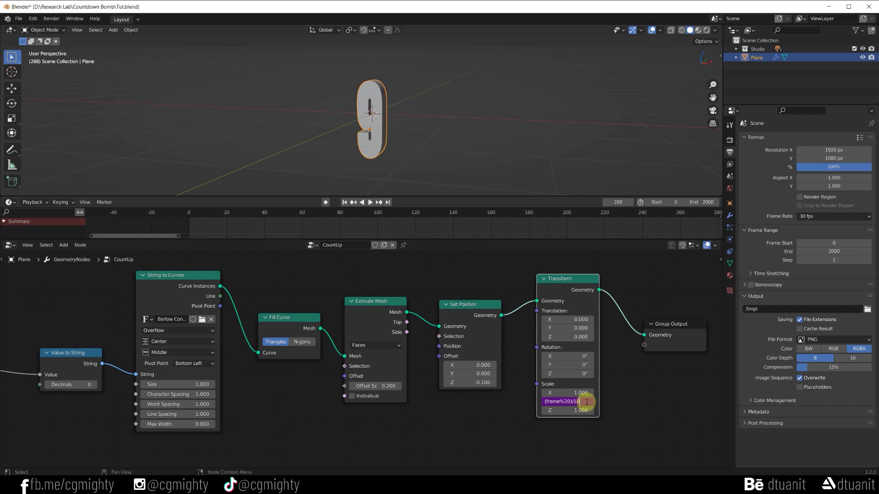
- Change the Scale Y driver to (frame%30)/30 and preview the animation
drag(575, 401, 610, 402)
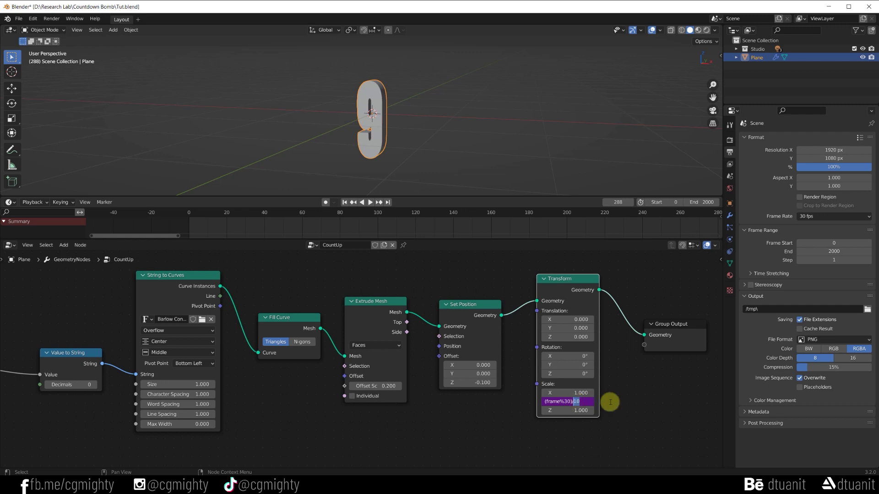
key(Return)
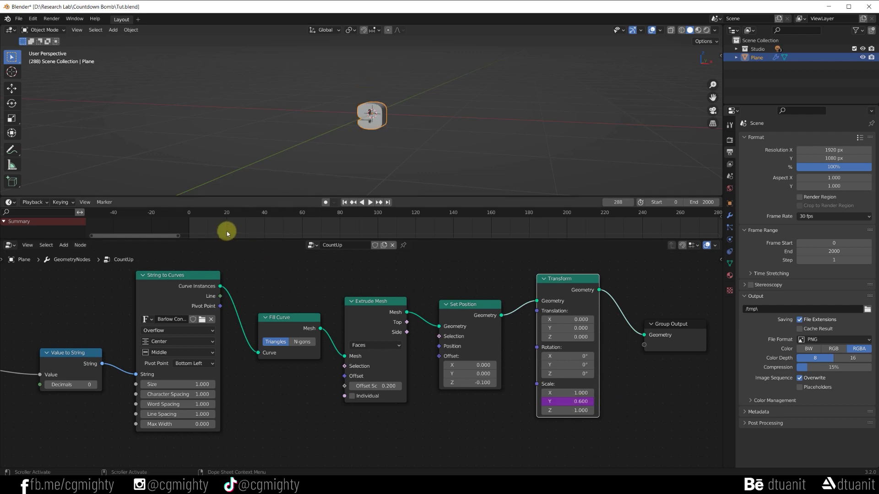
click(188, 214)
key(space)
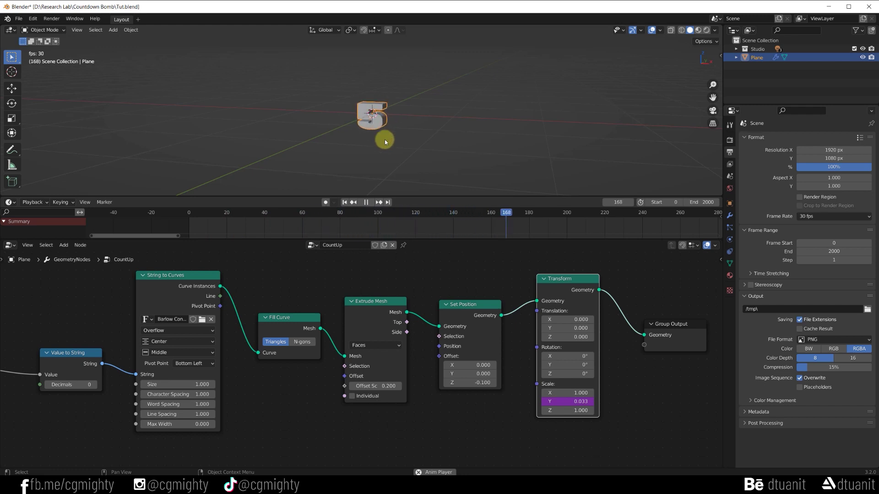
key(space)
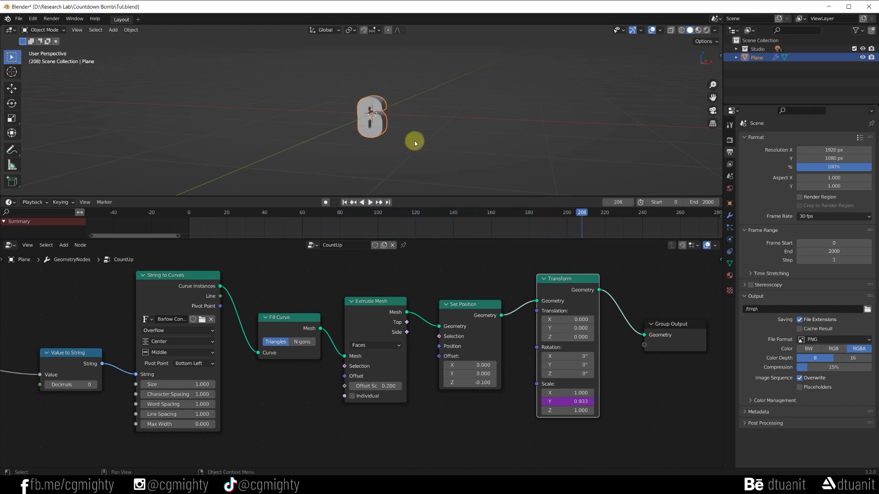
scroll(416, 139, up, 2)
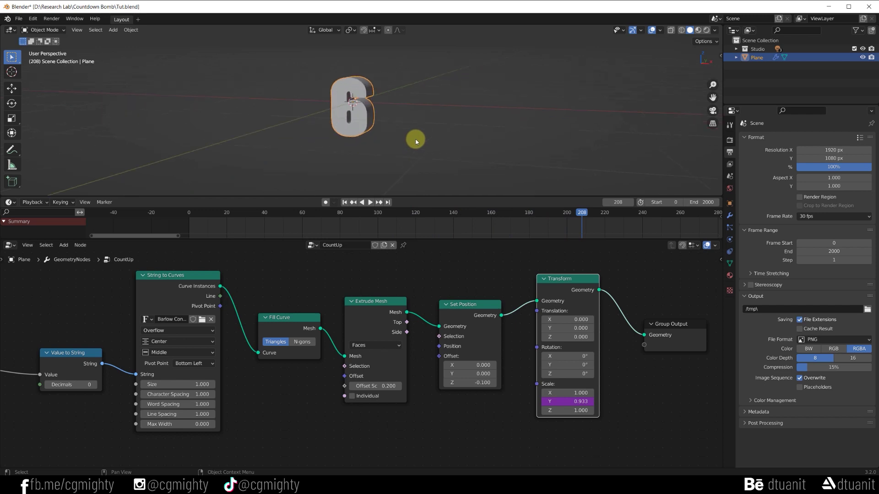
scroll(393, 130, up, 3)
scroll(390, 128, down, 3)
key(space)
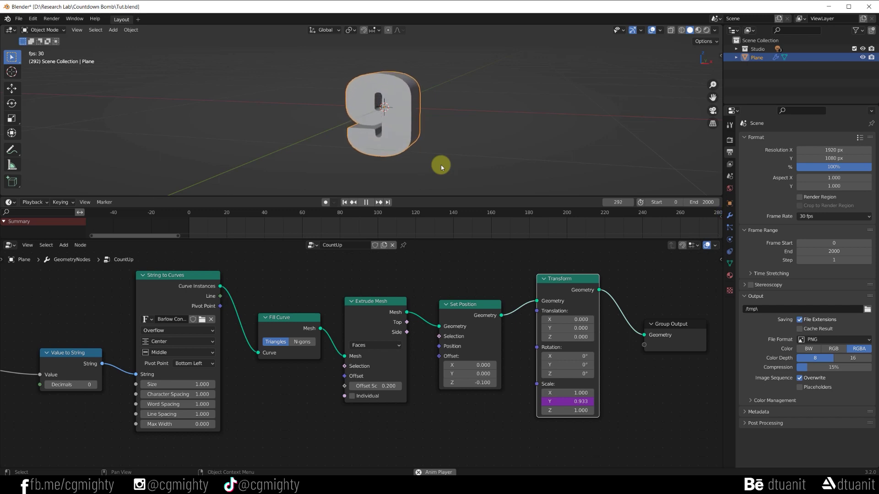
key(Escape)
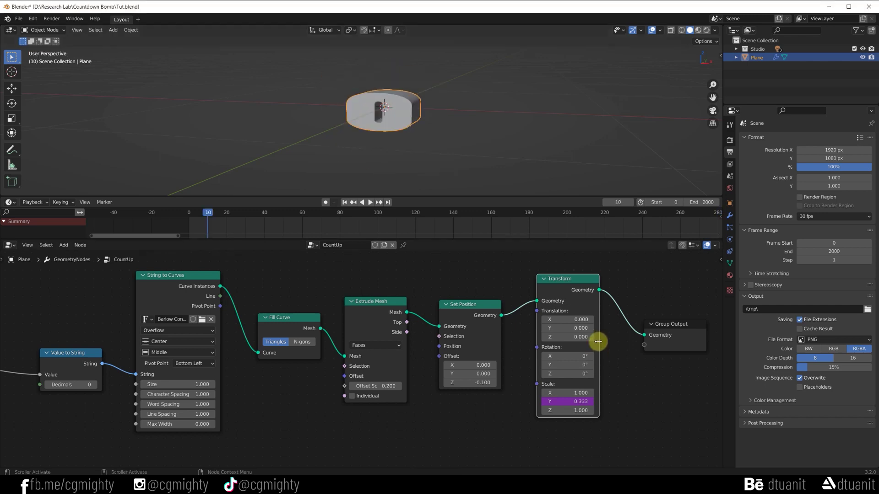
- Widen the Transform node and select the whole Scale Y expression for replacement
drag(599, 339, 682, 343)
double_click(597, 401)
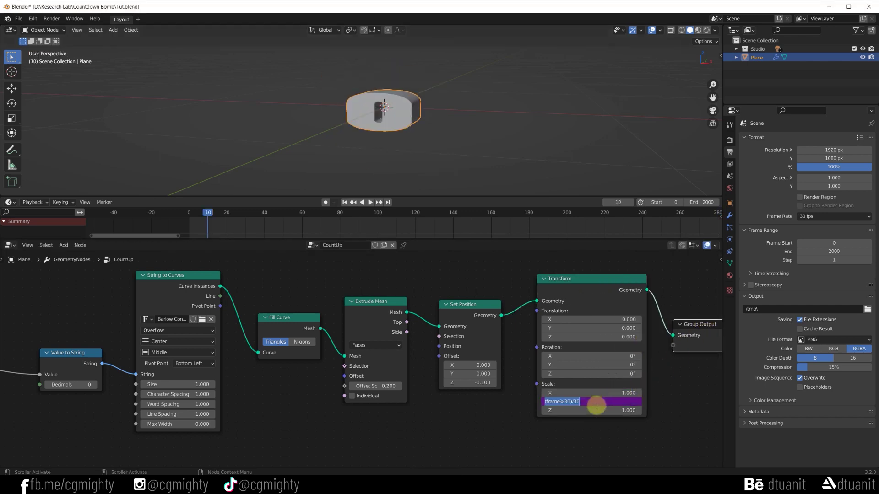
key(ctrl+a)
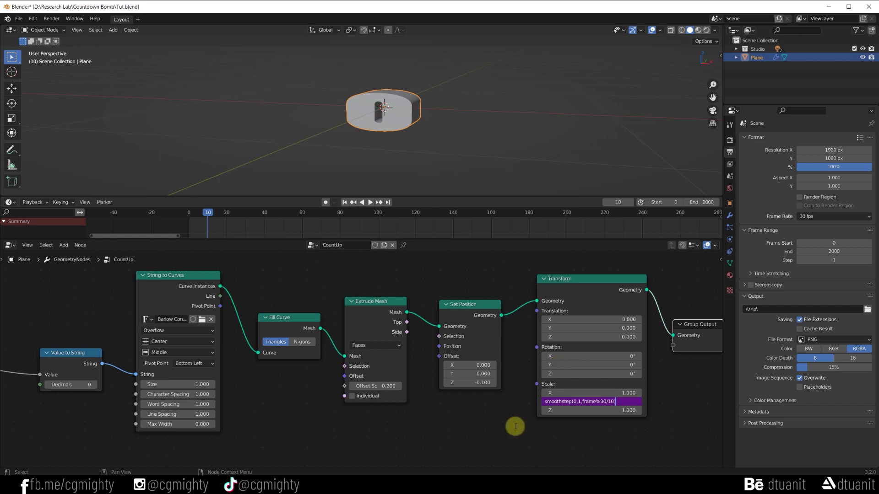
- Apply the smoothstep(0,1,frame%30/10) Scale Y driver and scrub to frame 24 to check easing
key(Return)
drag(211, 222, 191, 212)
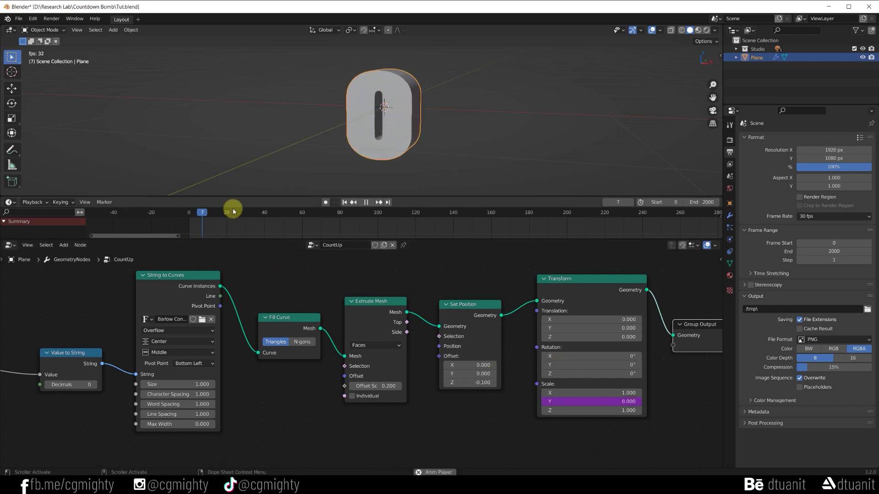
key(space)
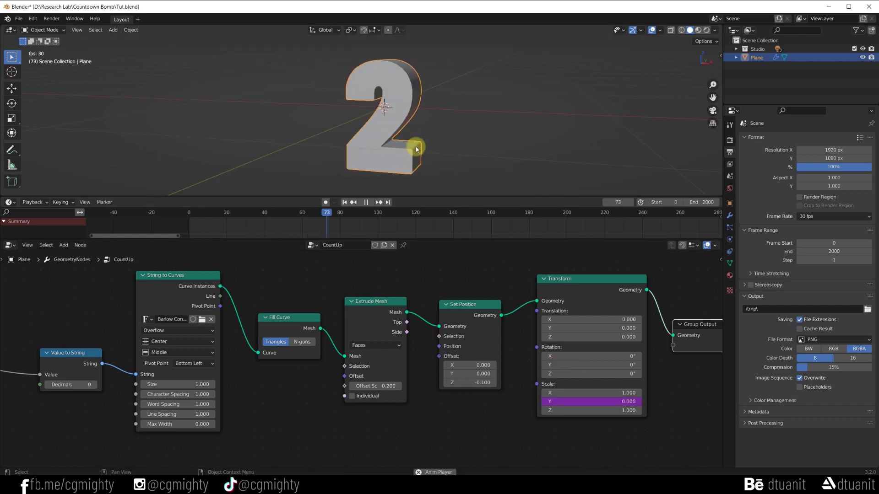
key(space)
mouse_move(359, 218)
mouse_down()
mouse_move(205, 220)
mouse_move(218, 220)
mouse_up()
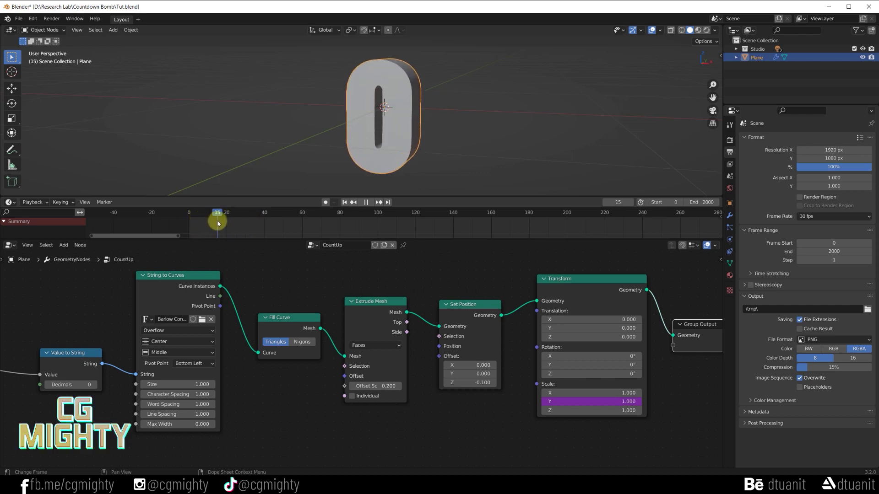
drag(223, 223, 234, 220)
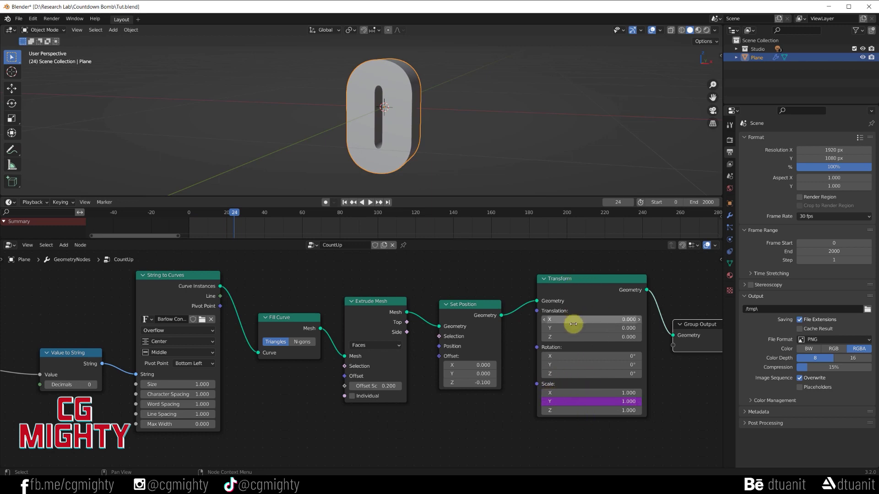
- Drive the Transform node's Rotation Y from the frame number and scrub to check it
mouse_move(575, 365)
mouse_down()
mouse_move(530, 362)
mouse_move(722, 362)
mouse_move(571, 366)
mouse_up()
click(586, 370)
text(#frame)
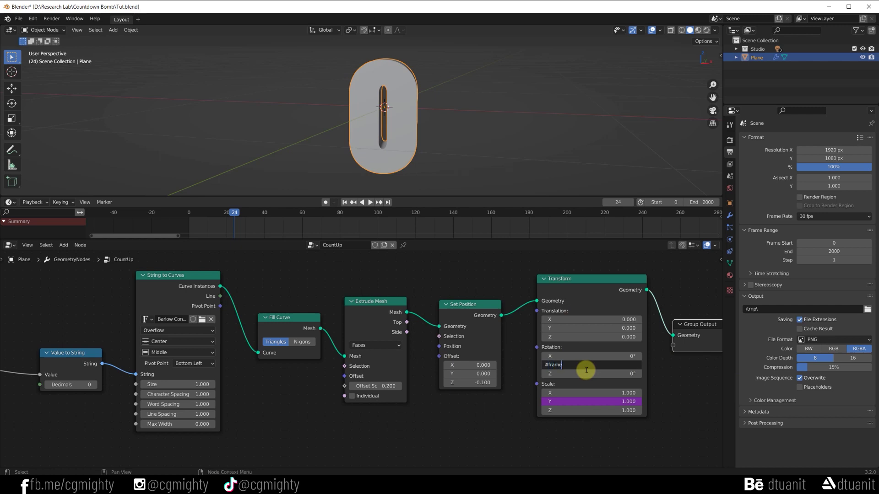
key(Return)
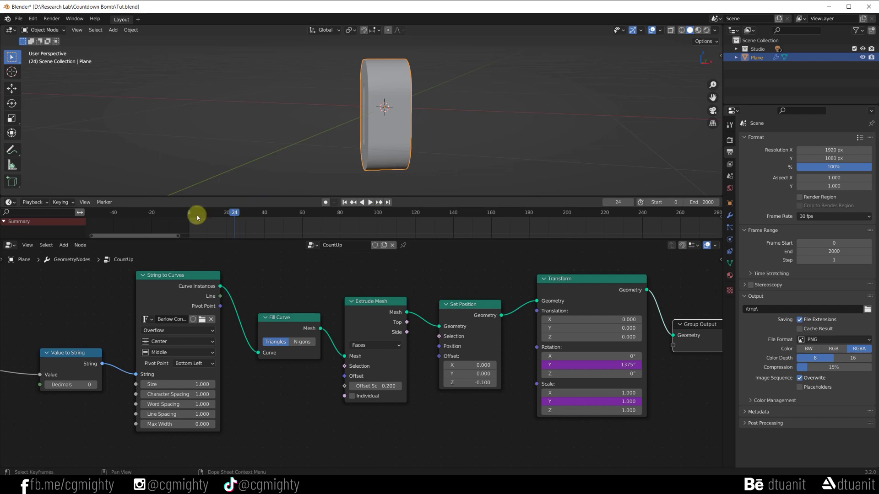
click(191, 215)
drag(191, 215, 236, 213)
key(space)
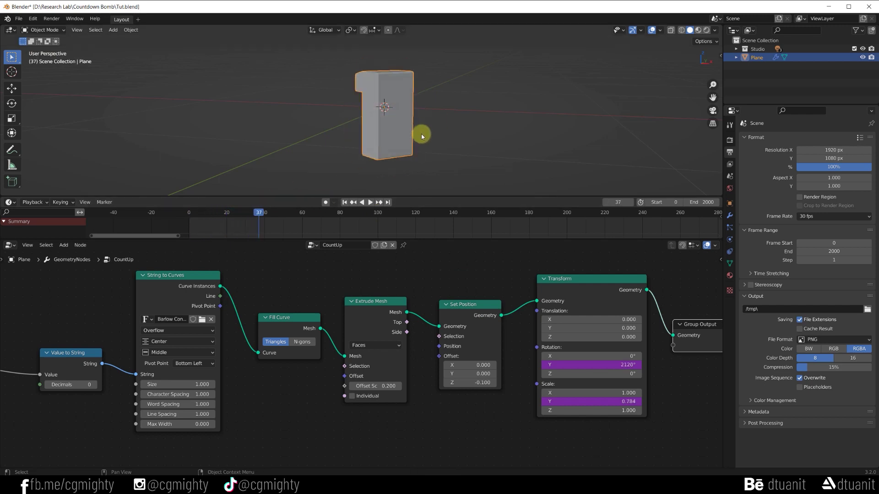
- Complete the Rotation Y expression as radians(frame) and play the countdown
click(609, 365)
text(radians(frame)
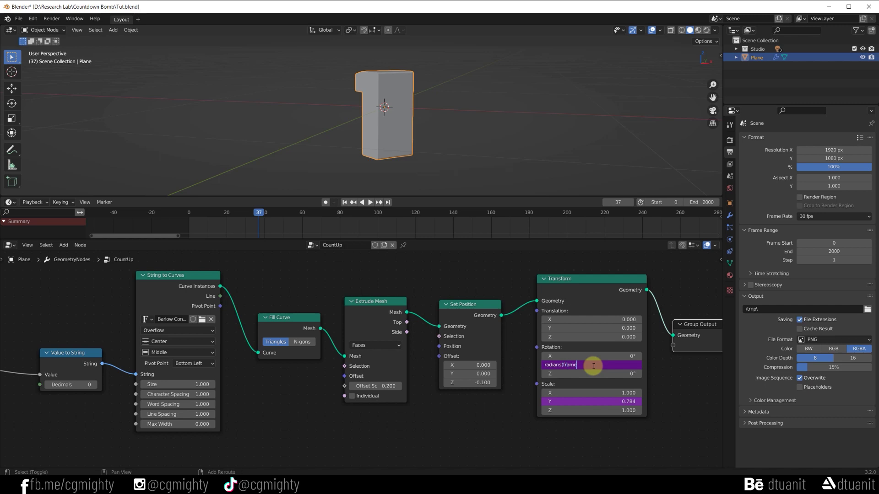
text())
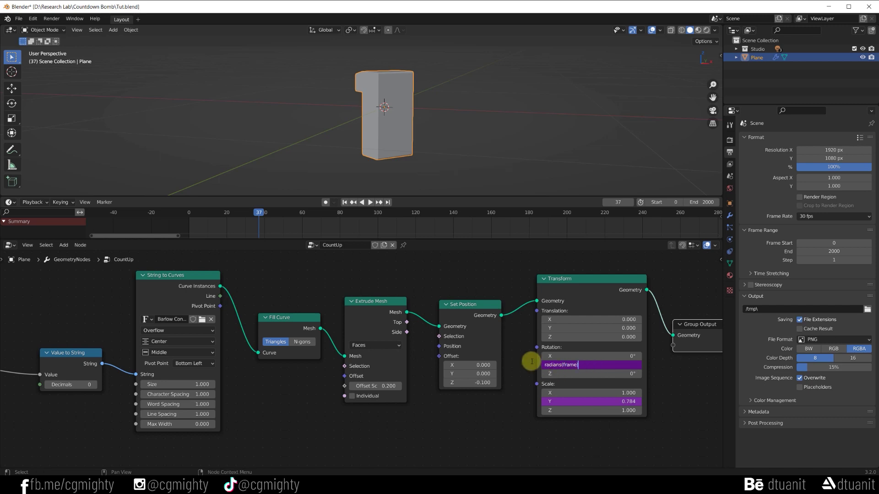
key(Return)
click(191, 215)
key(space)
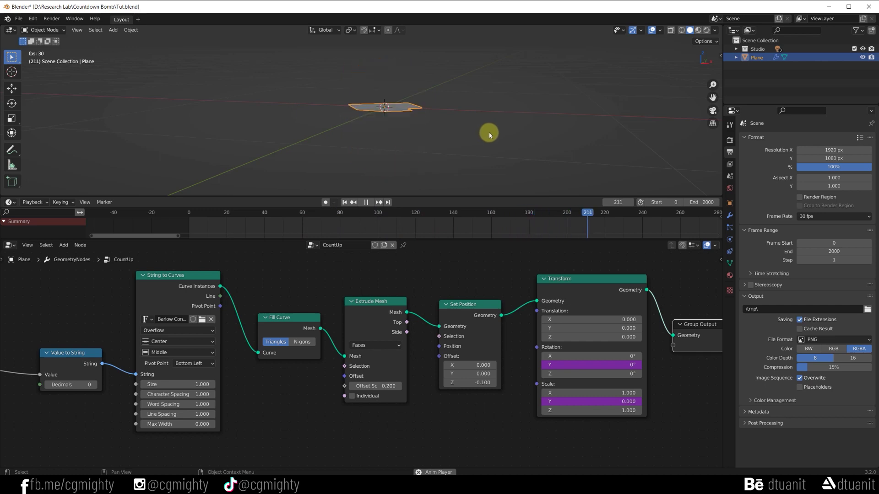
key(space)
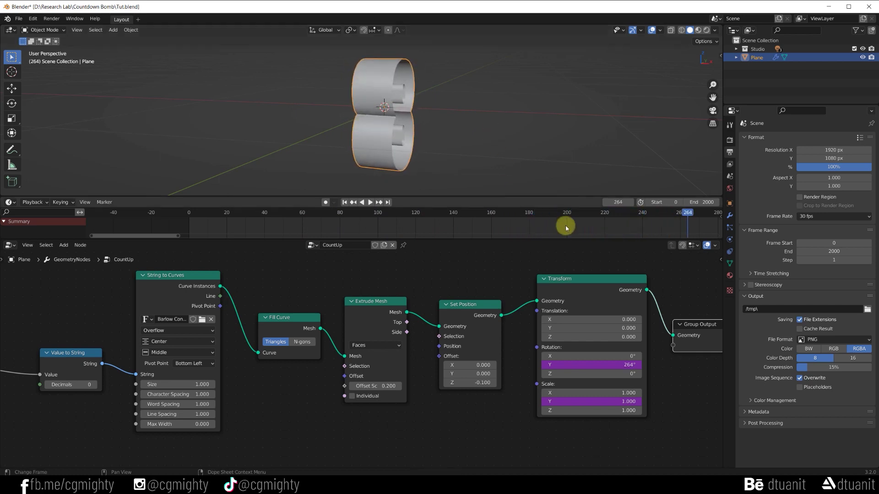
- Change the expression to radians(frame%30) so the spin restarts every 30 frames, then replay
click(591, 366)
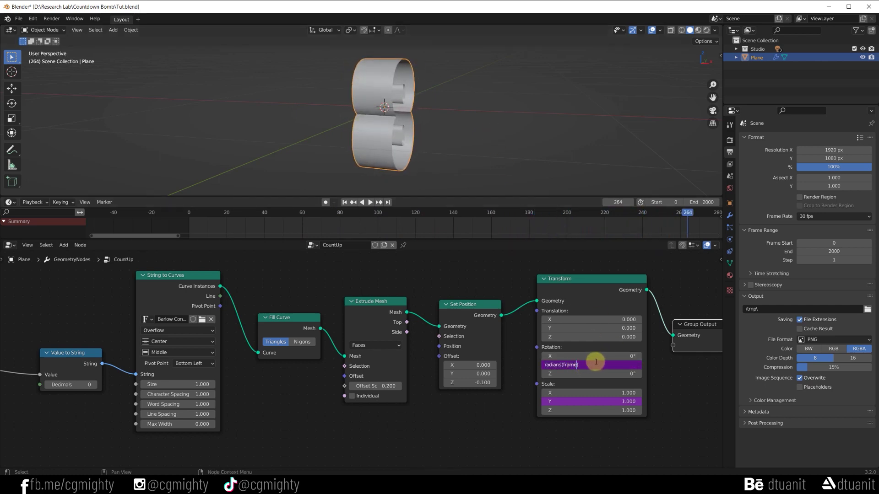
text(%30)
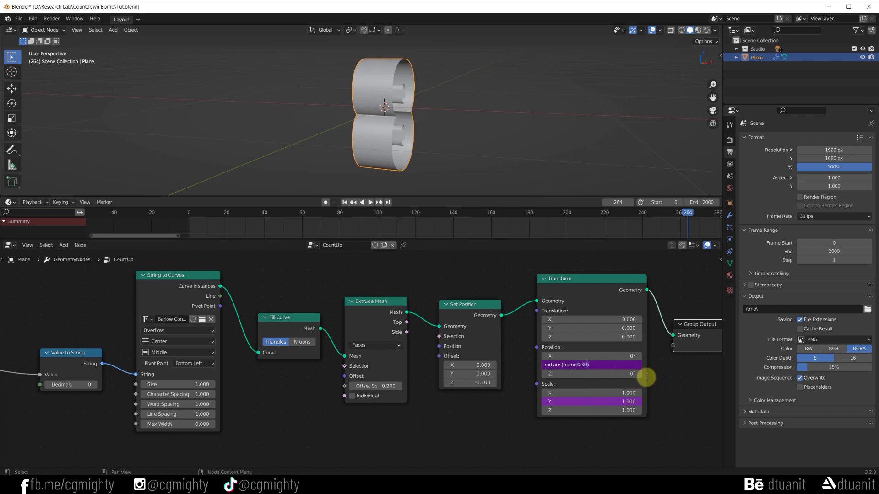
key(Return)
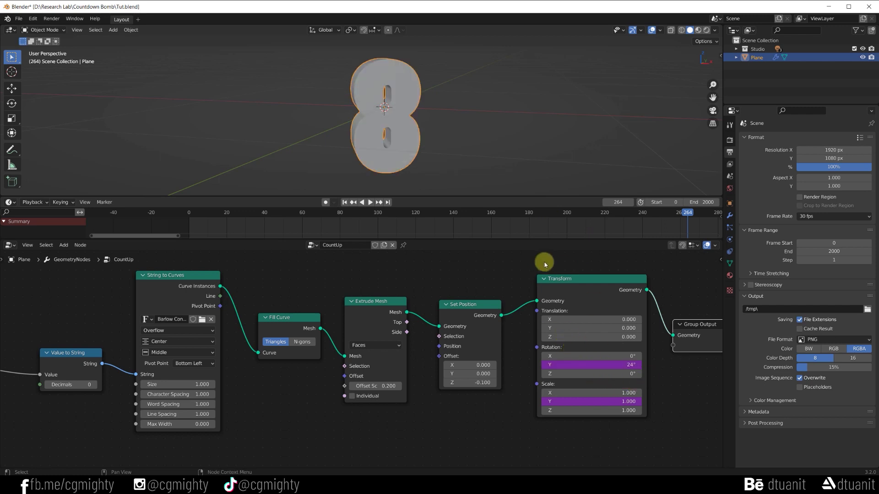
click(196, 212)
key(space)
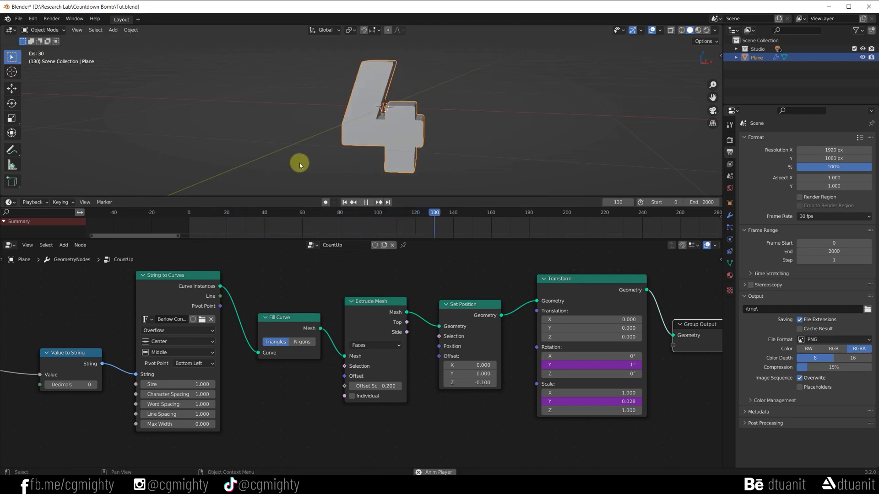
key(space)
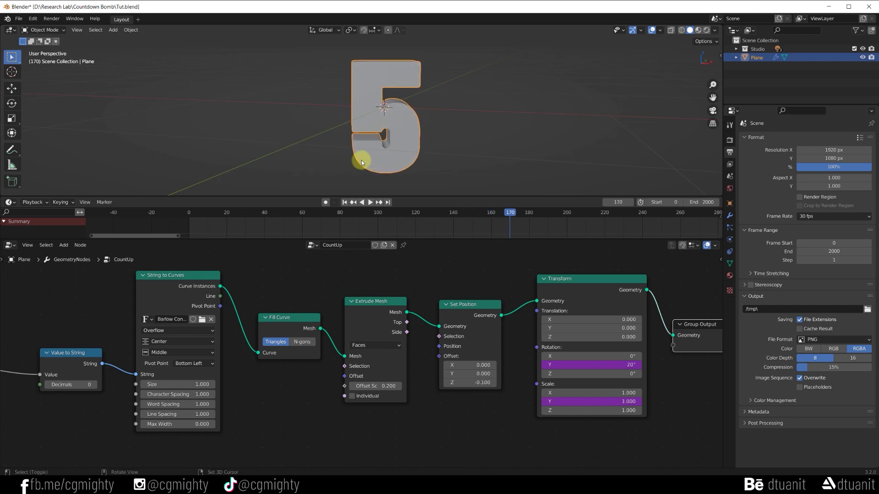
mouse_move(361, 160)
middle_down()
mouse_move(334, 153)
mouse_move(383, 153)
mouse_move(373, 154)
middle_up()
key(space)
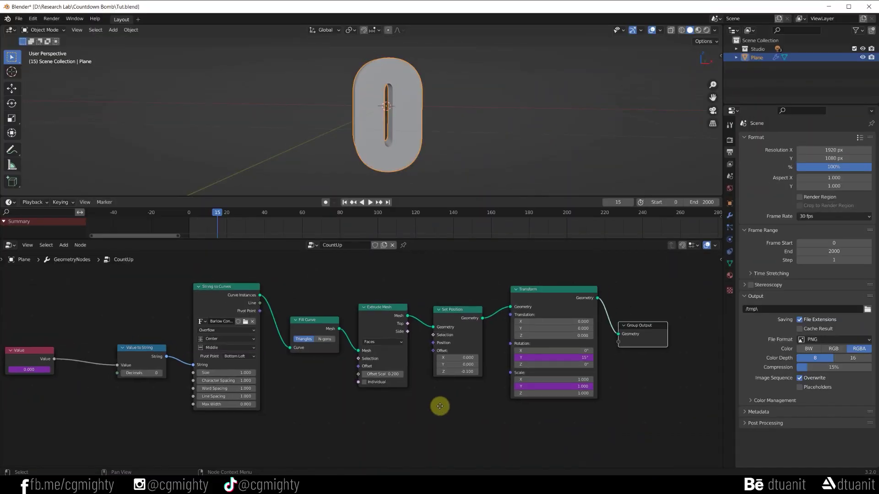
- Insert a Set Material node with TextInner between Transform and Group Output
middle_drag(440, 408, 369, 408)
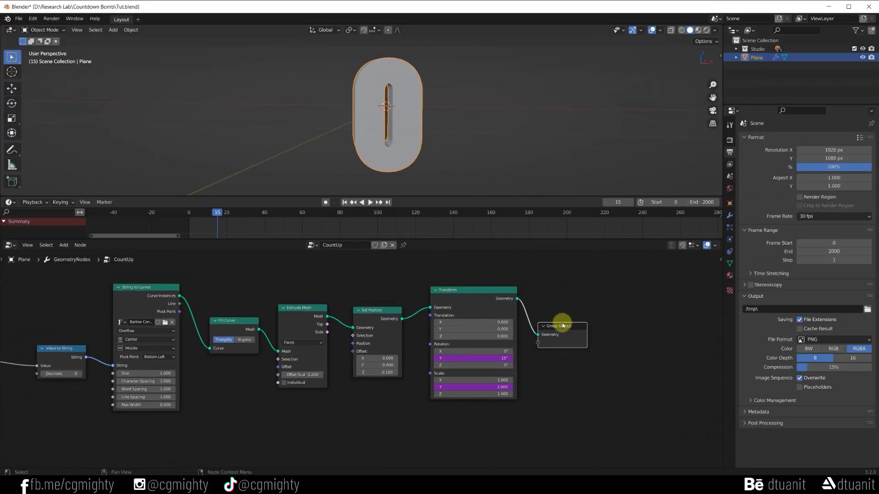
drag(563, 325, 684, 322)
key(shift+a)
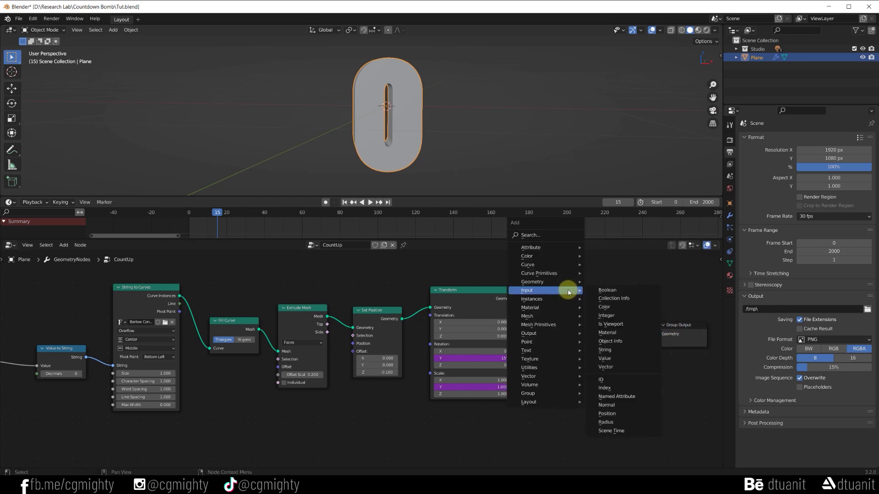
click(556, 235)
text(set)
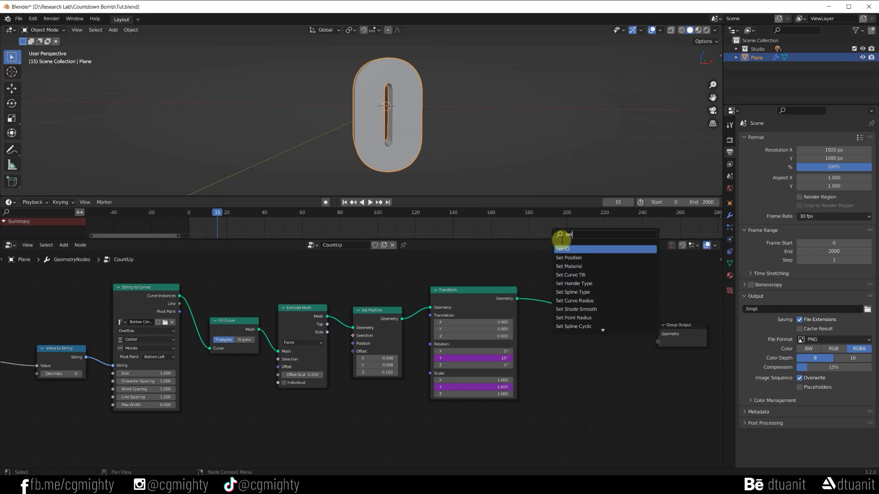
text( mat)
key(Return)
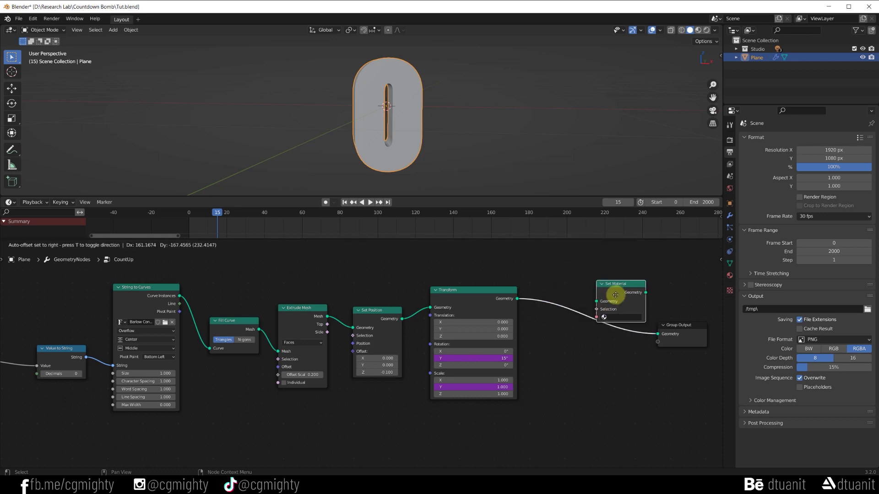
click(567, 295)
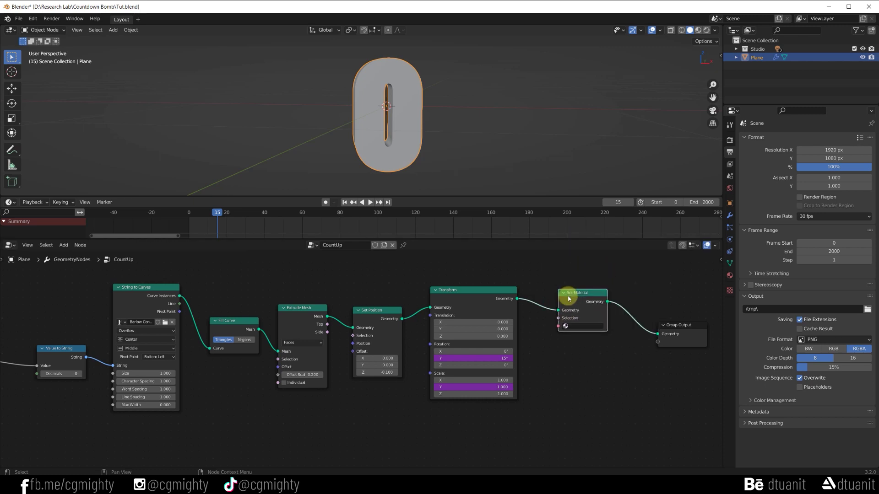
click(578, 325)
click(591, 337)
- Switch the viewport to Rendered shading to see the glowing orange 0
key(z)
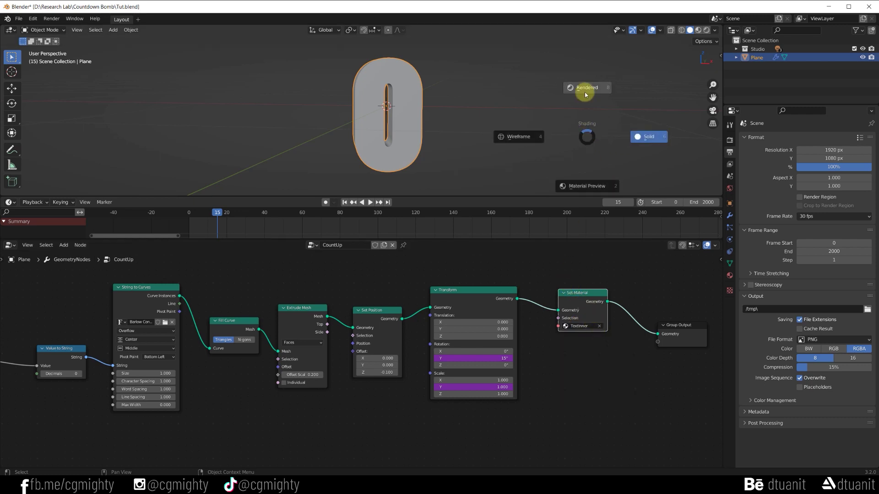
click(585, 94)
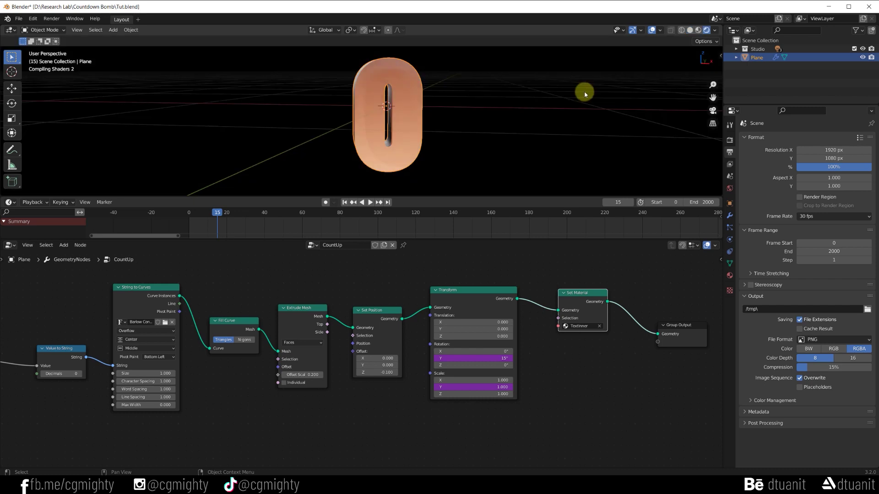
middle_drag(438, 136, 429, 134)
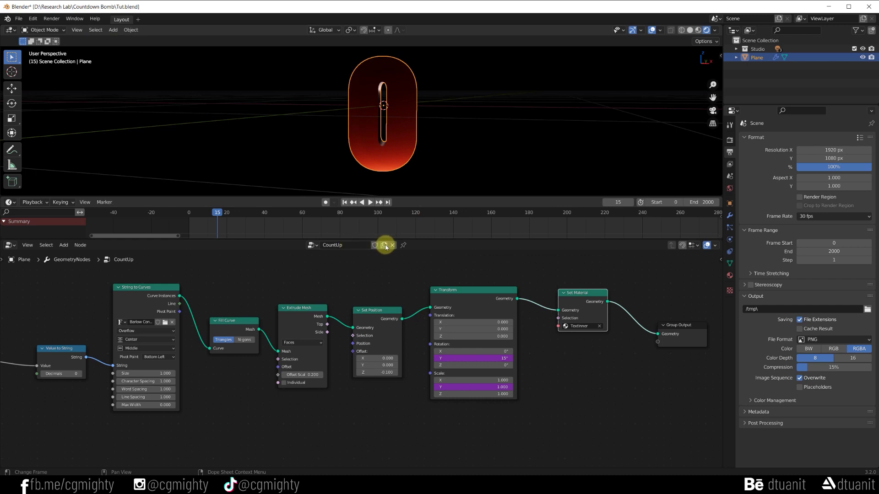
click(756, 59)
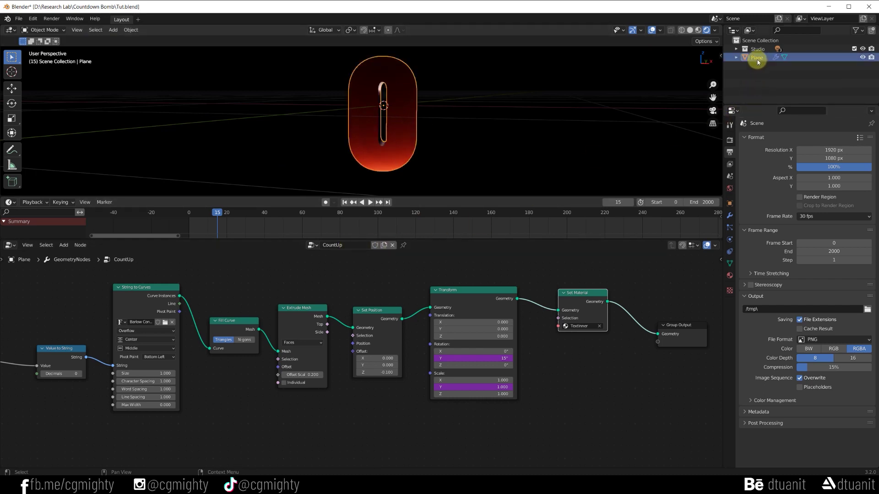
- Duplicate the digit in place, naming the copy TextOuter and the original TextInner
key(shift+d)
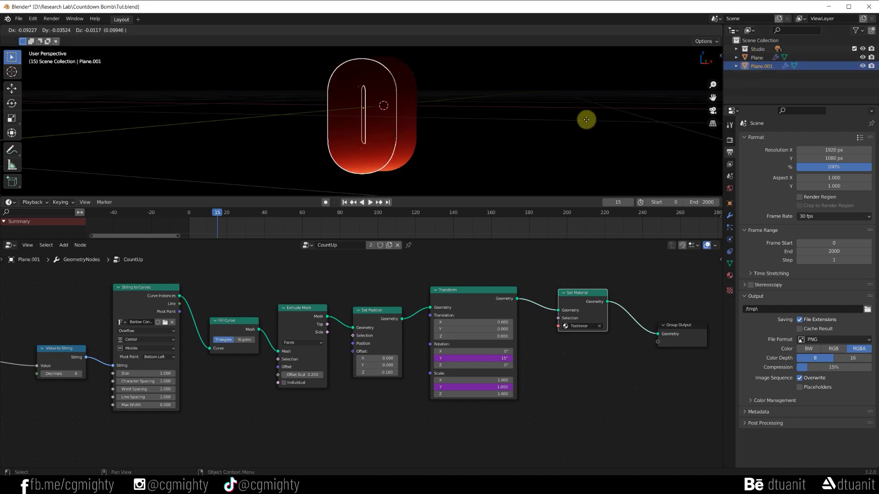
right_click(677, 124)
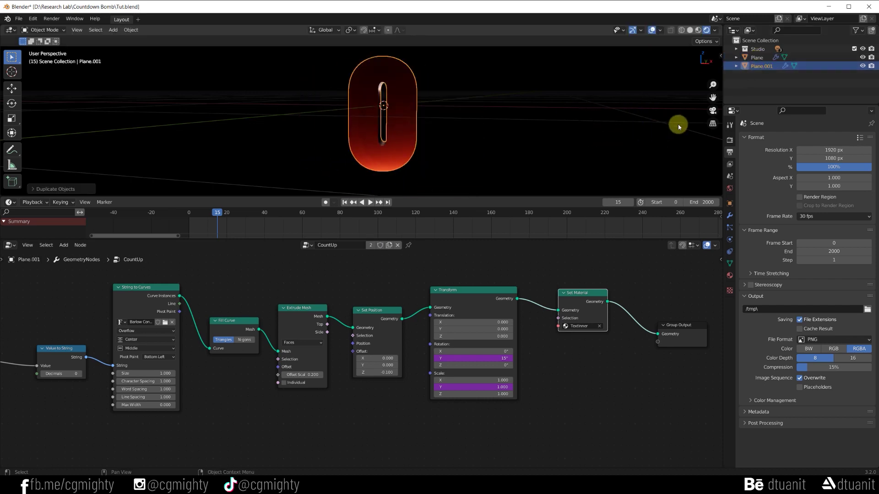
double_click(763, 67)
text(TextOut)
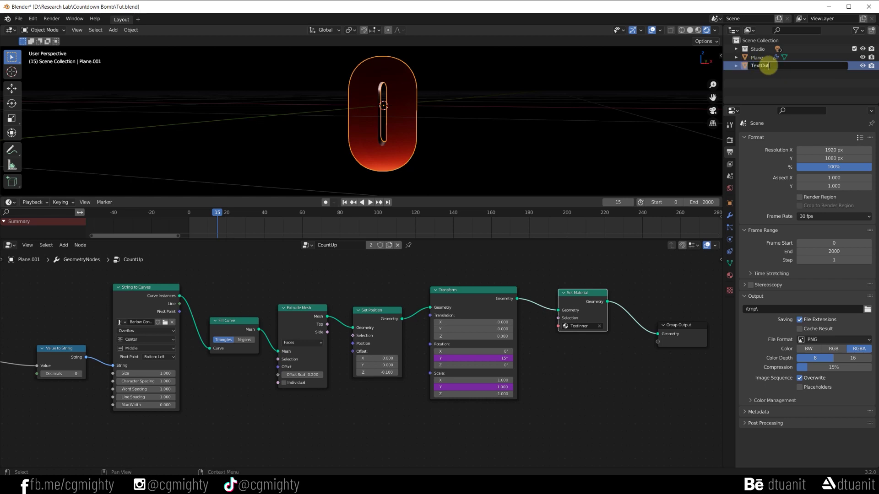
text(er)
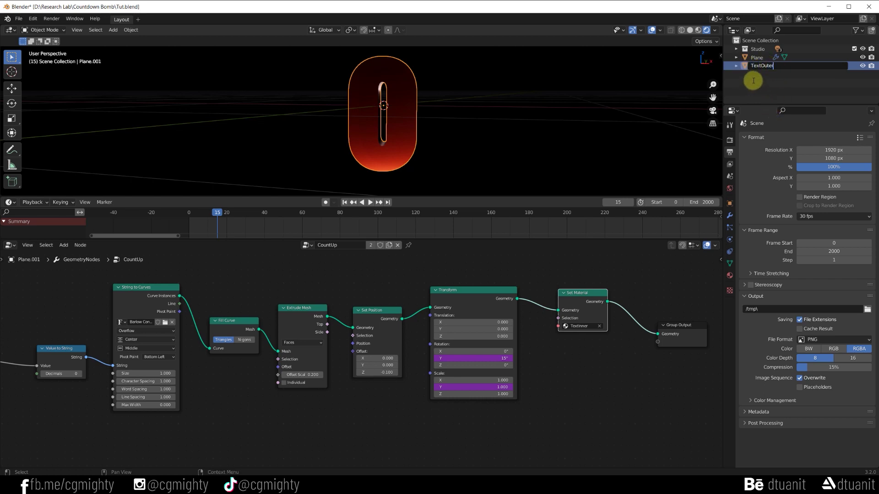
key(Return)
double_click(758, 57)
text(TextInne)
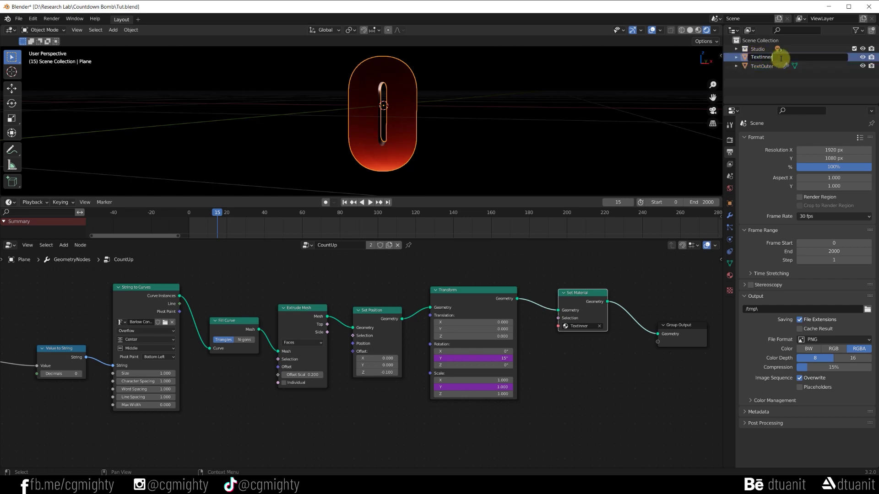
text(r)
key(Return)
- Give TextOuter a single-user node group named CountUp_Outer using the TextOuter material
click(760, 66)
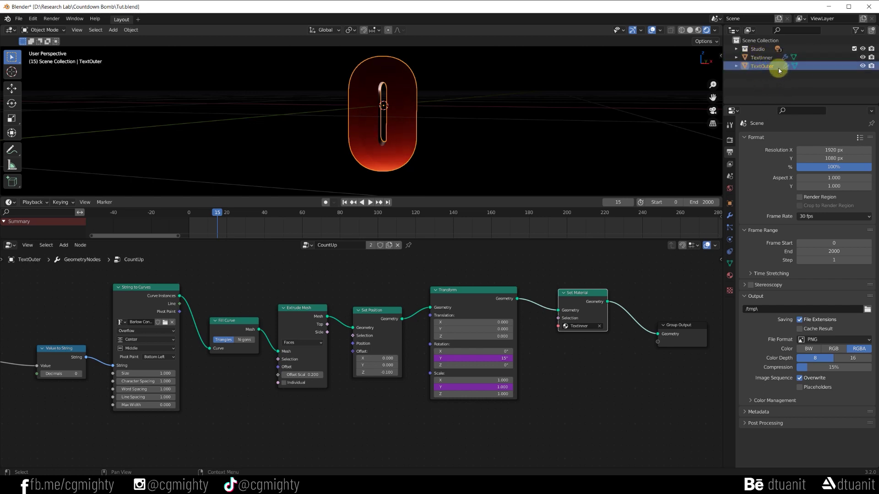
click(391, 247)
double_click(340, 245)
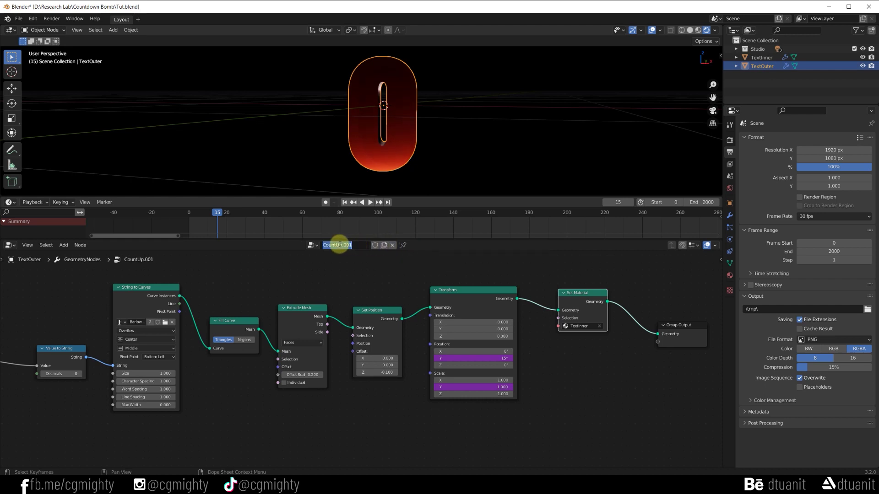
key(BackSpace)
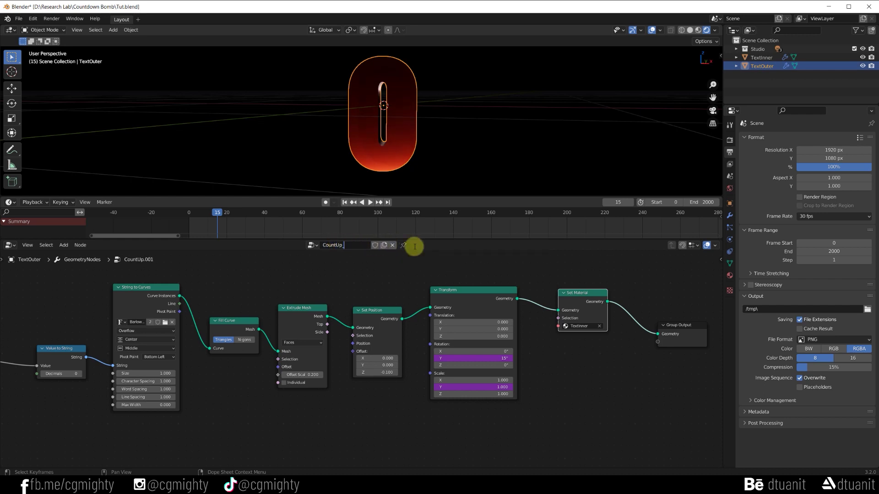
text(_Outer)
key(Return)
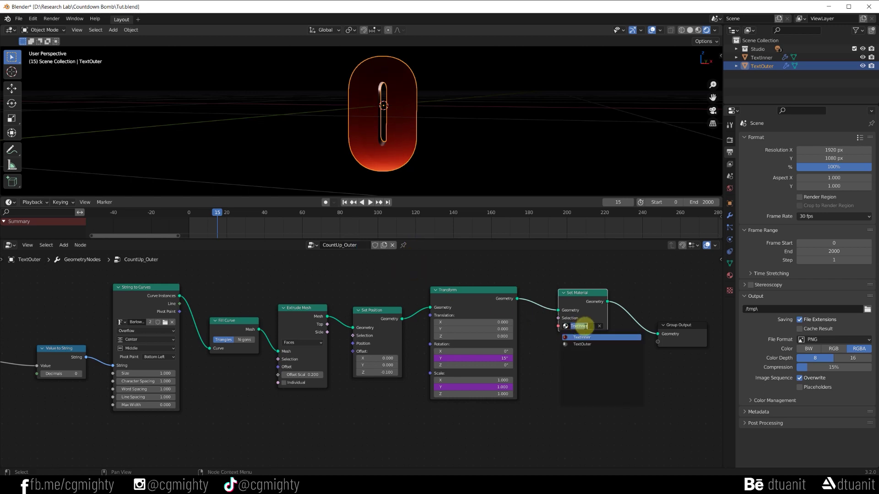
click(590, 344)
click(757, 59)
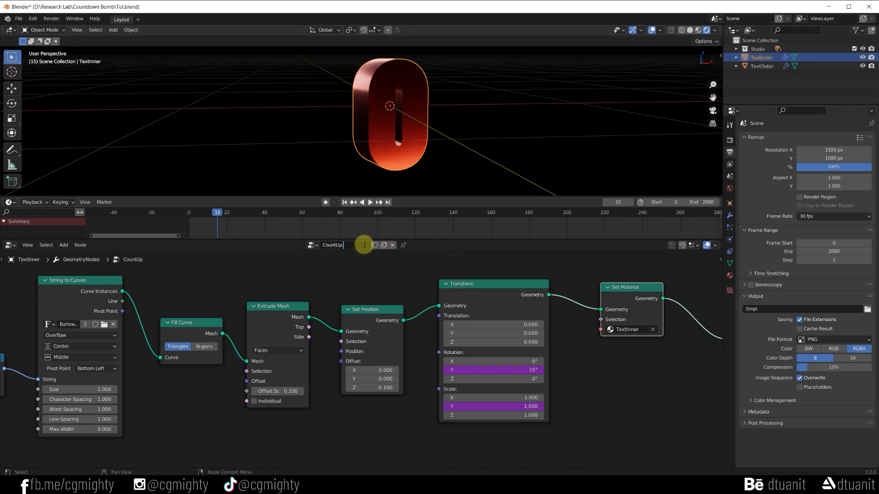
click(352, 244)
text(_Inner)
- Name the inner node group CountUp.Inner and select TextOuter to show its material
key(Return)
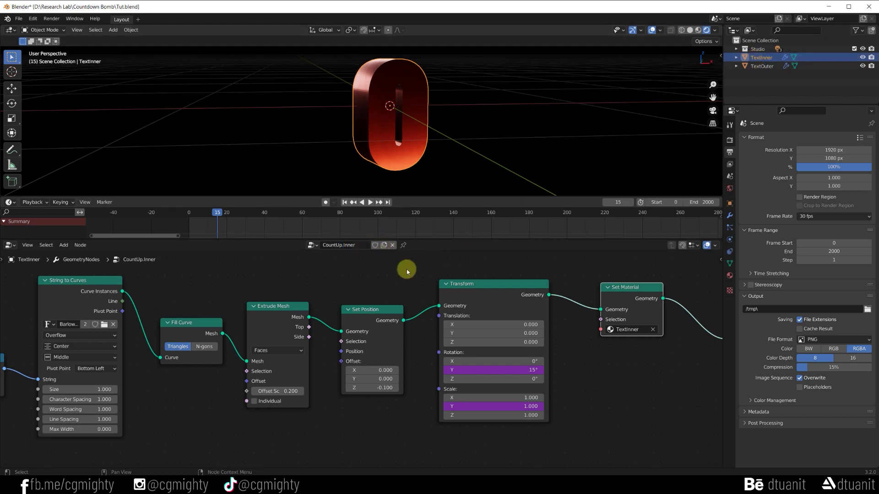
middle_drag(367, 262, 314, 264)
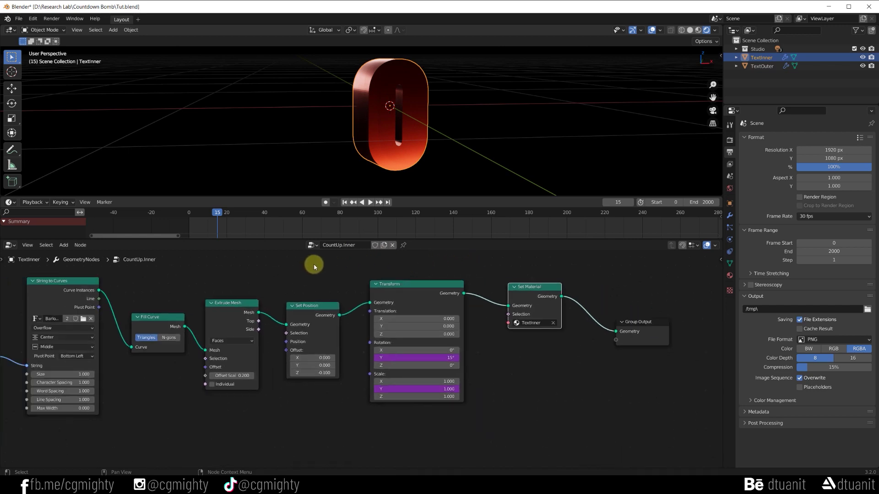
scroll(314, 263, down, 2)
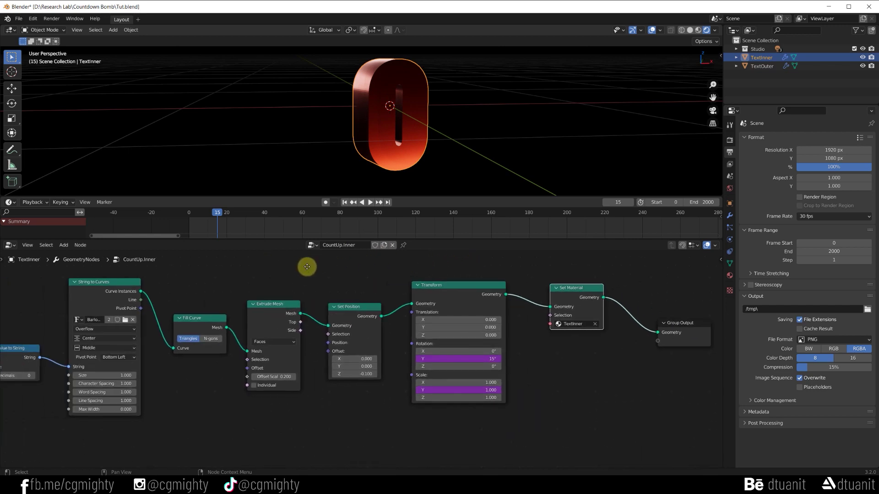
click(750, 66)
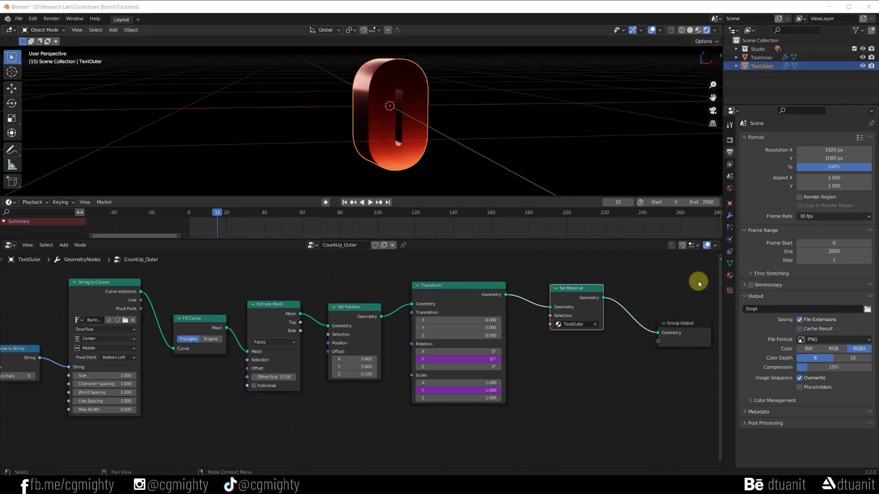
click(729, 275)
click(771, 197)
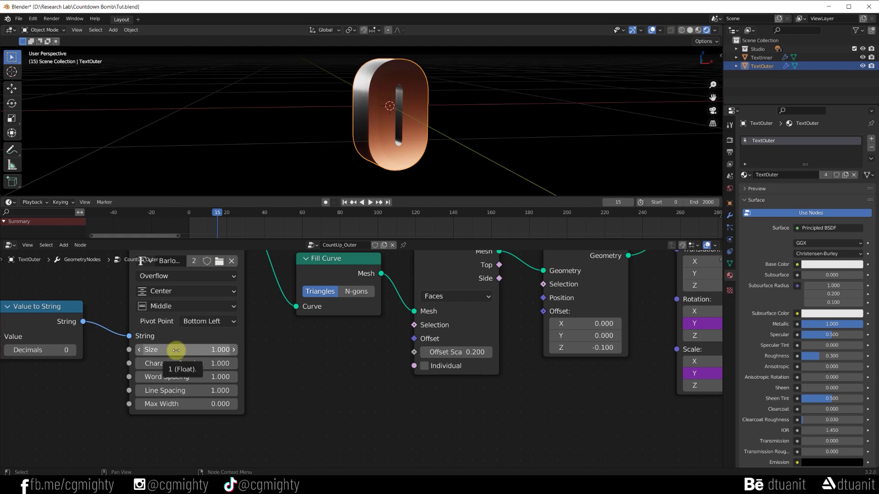
- Check TextOuter's metallic shader in the Shader Editor, then return to geometry nodes
click(10, 245)
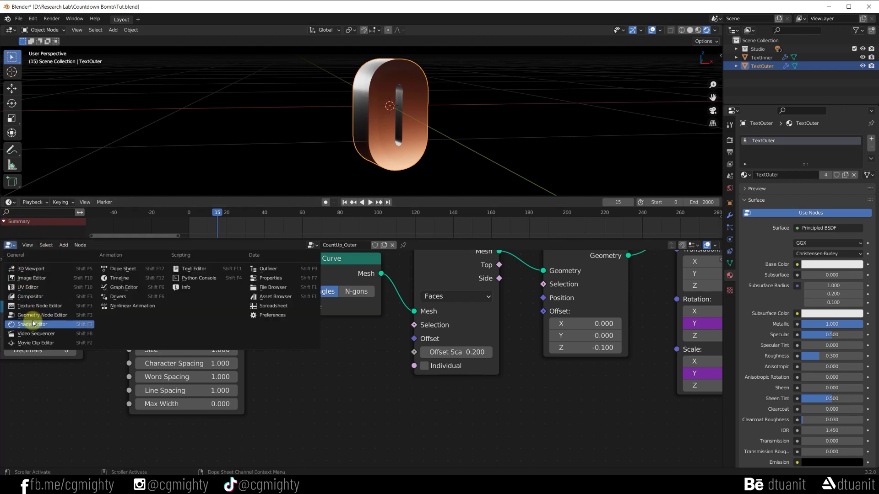
click(33, 324)
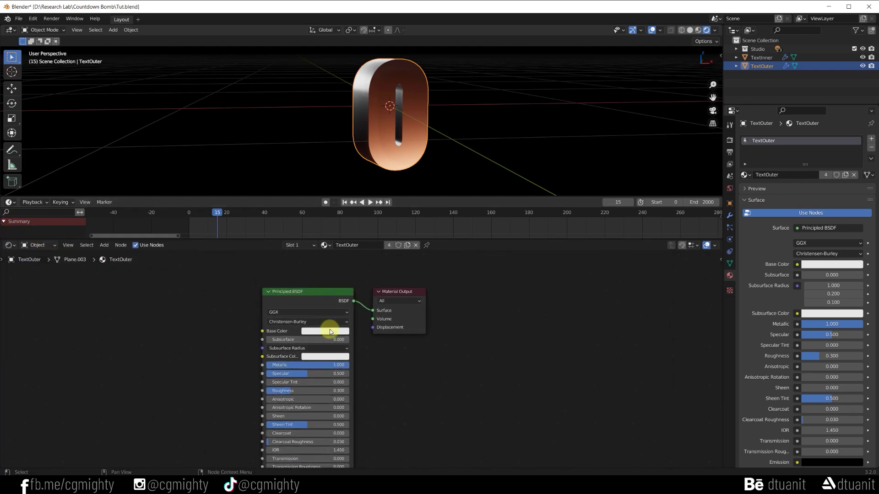
drag(294, 298, 270, 285)
mouse_move(196, 400)
middle_down()
mouse_move(191, 339)
mouse_move(193, 362)
middle_up()
click(10, 245)
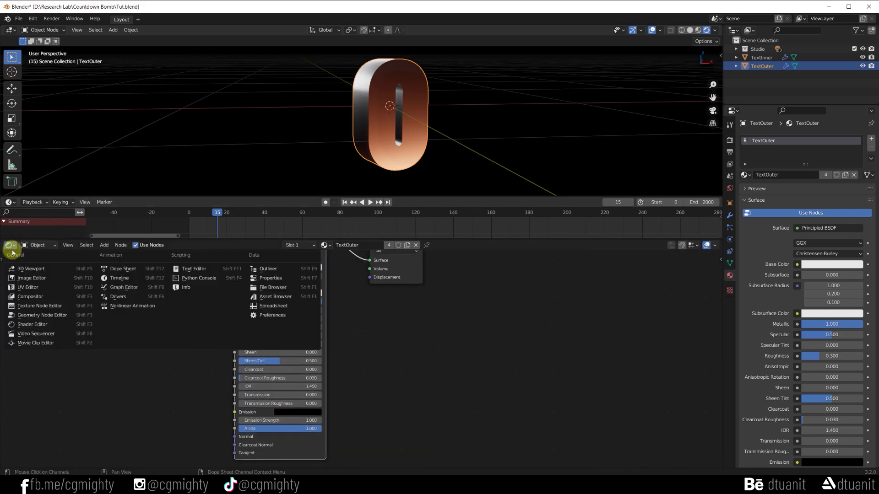
click(36, 315)
- Set the outer text Size to 1.100 and the Set Position Z offset to -0.105
click(247, 358)
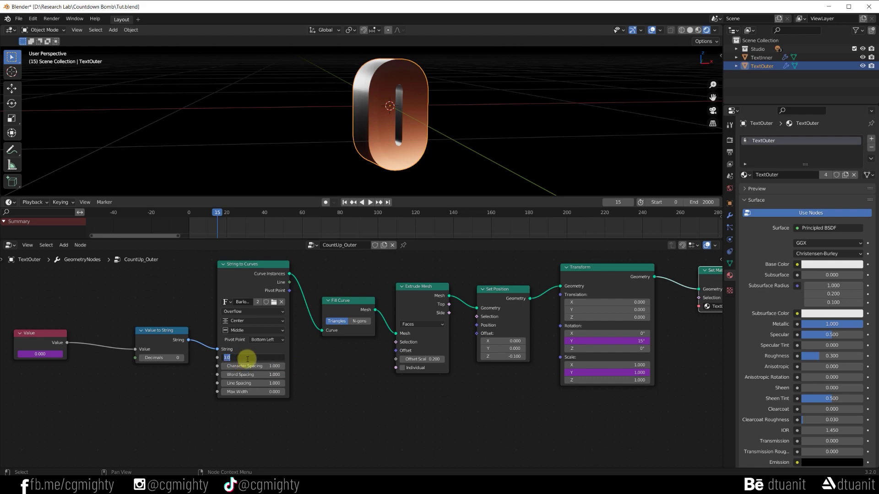
key(Return)
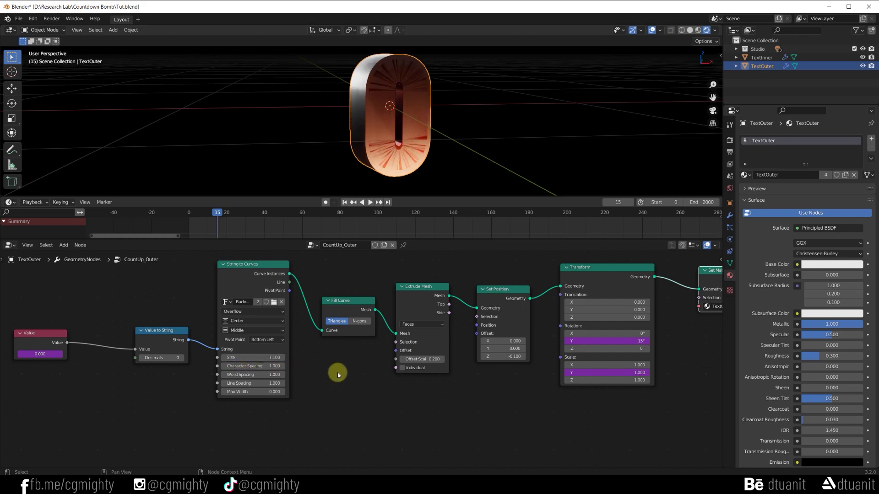
scroll(476, 380, up, 2)
scroll(490, 377, up, 2)
double_click(504, 378)
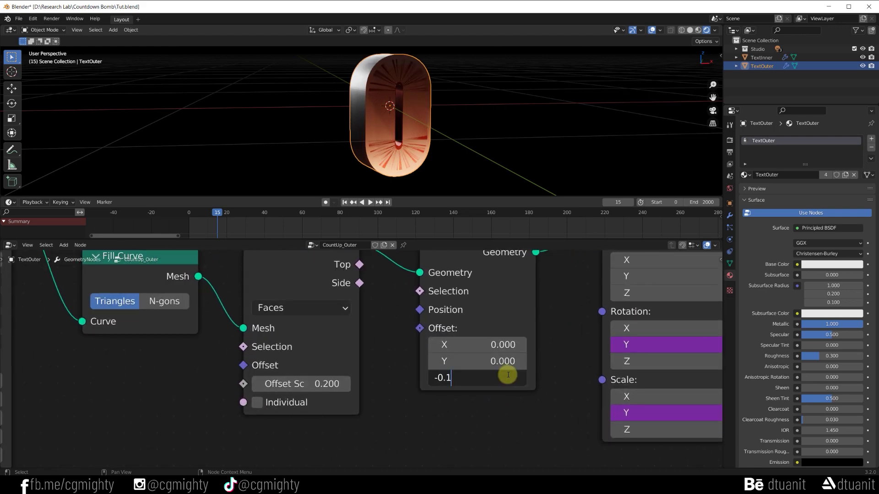
click(446, 378)
text(05)
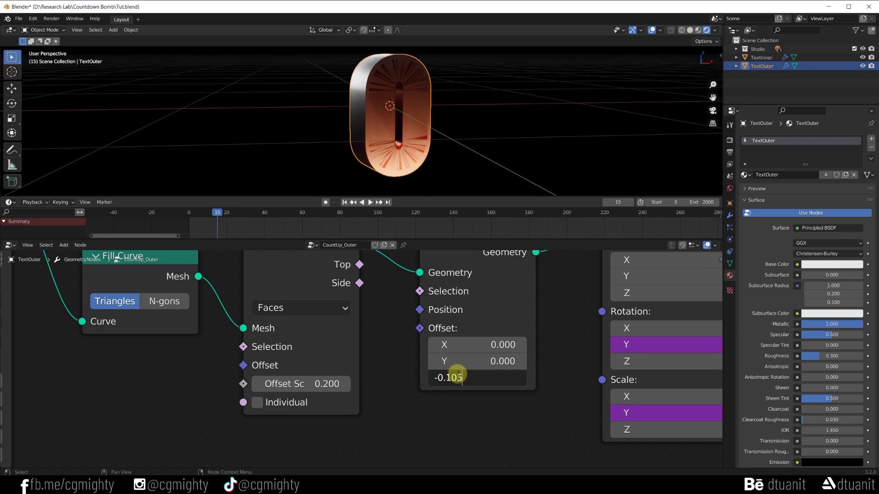
key(Return)
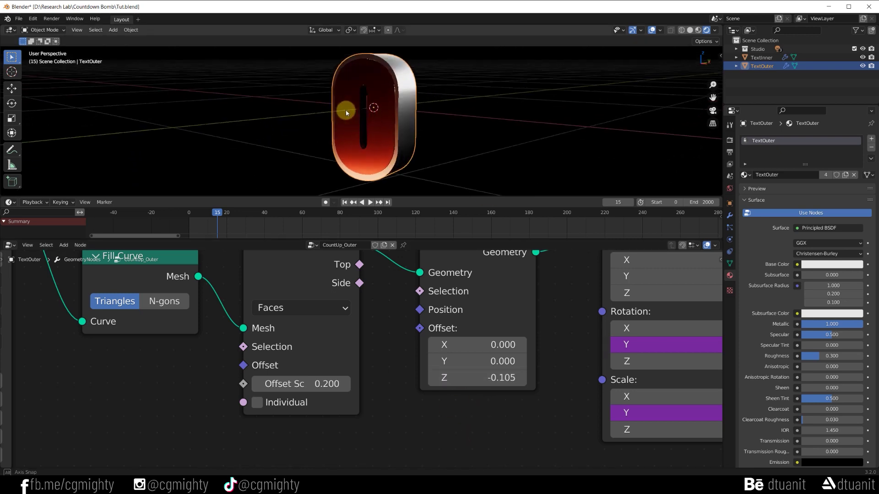
mouse_move(345, 107)
middle_down()
mouse_move(337, 112)
mouse_move(359, 137)
middle_up()
scroll(339, 113, up, 3)
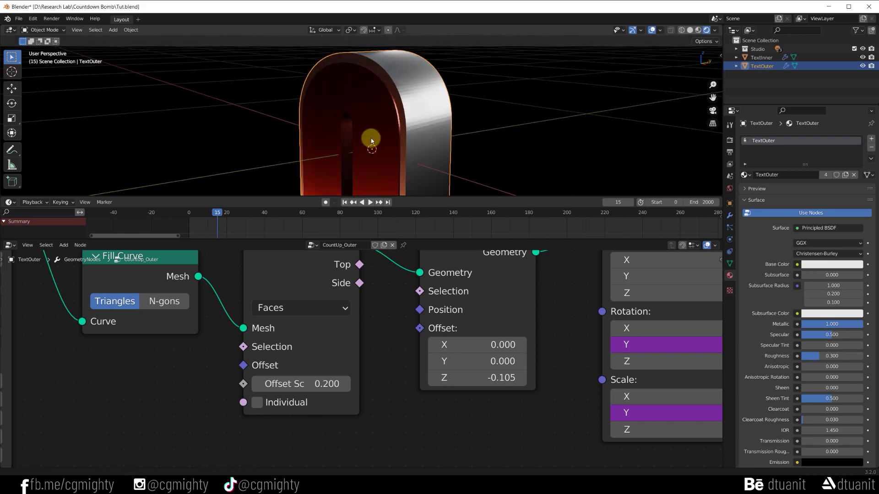
scroll(559, 306, down, 3)
scroll(407, 400, up, 1)
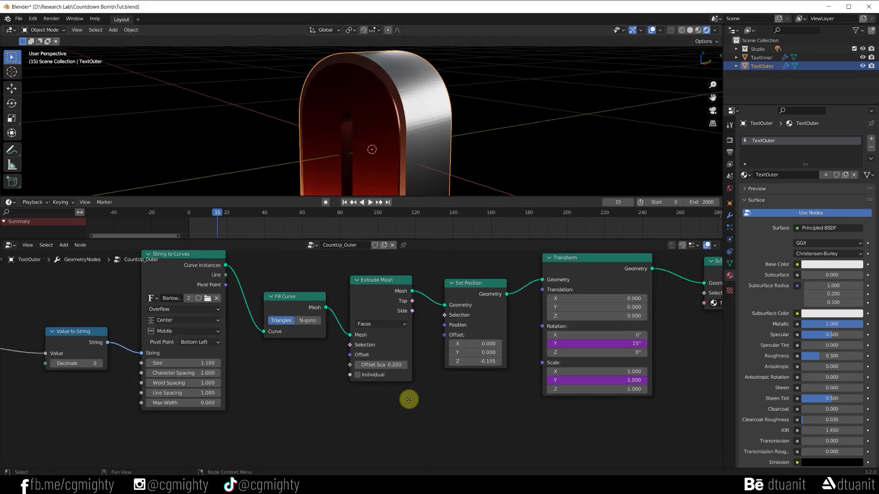
ctrl+scroll(502, 386, right, 4)
- Insert a Realize Instances node between Set Material and Group Output
drag(547, 341, 676, 331)
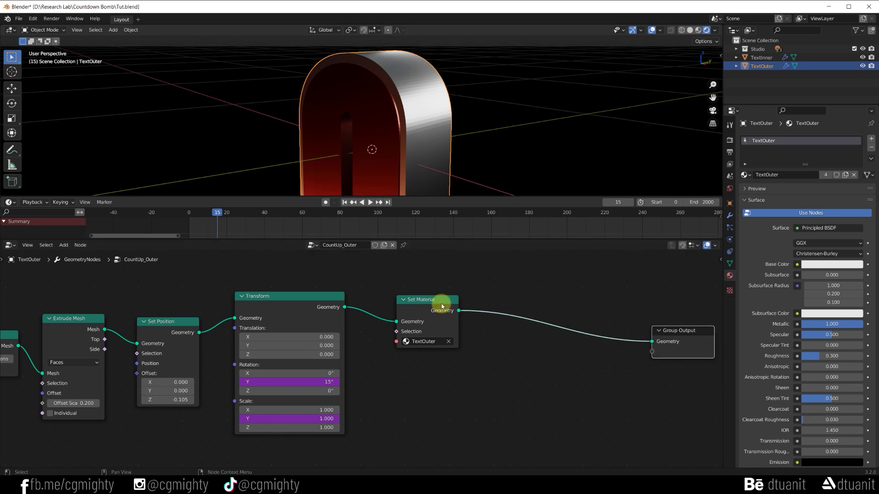
drag(444, 301, 435, 308)
drag(682, 339, 695, 336)
middle_drag(603, 282, 468, 295)
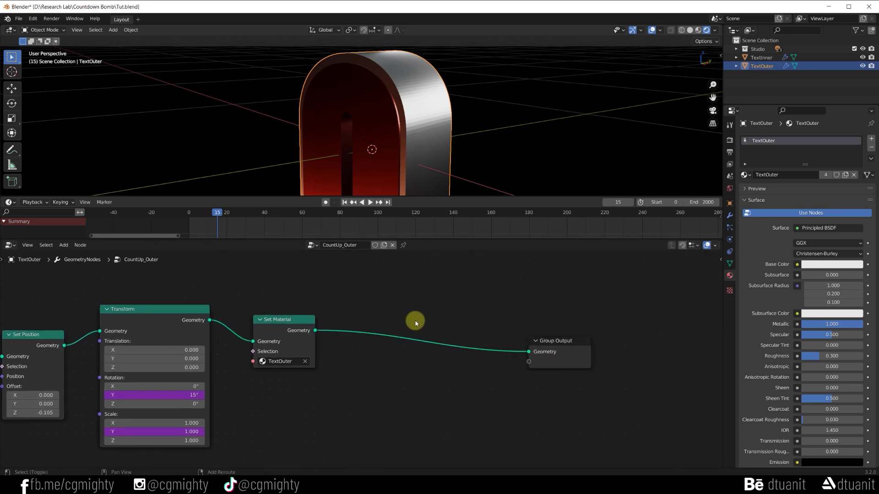
key(shift+a)
click(417, 318)
text(realize)
key(Return)
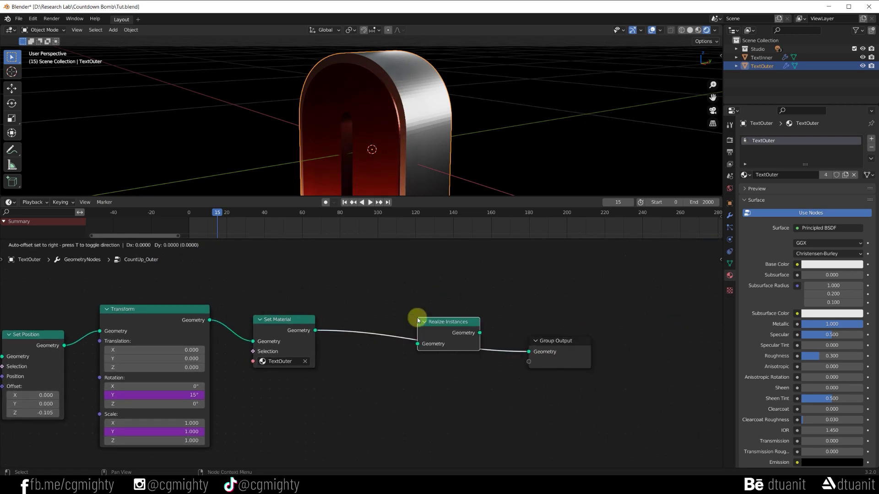
click(356, 318)
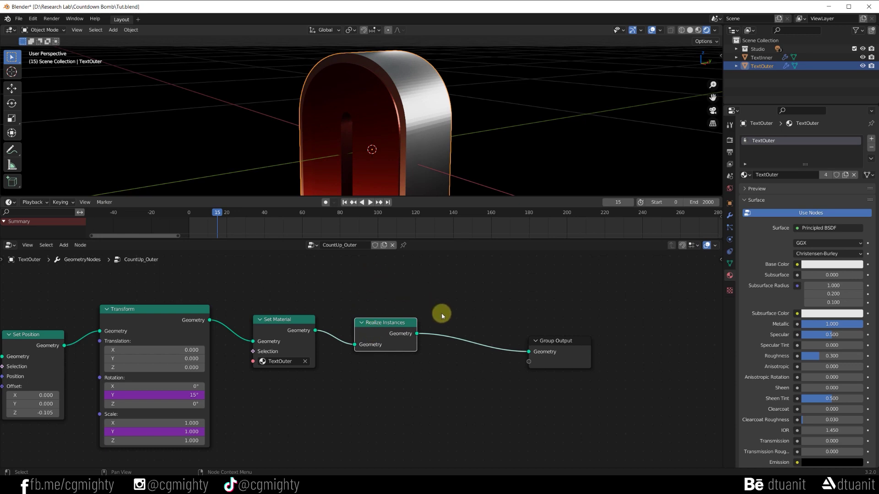
- Add Merge by Distance (distance 0.001) between Realize Instances and Group Output
key(shift+a)
click(483, 323)
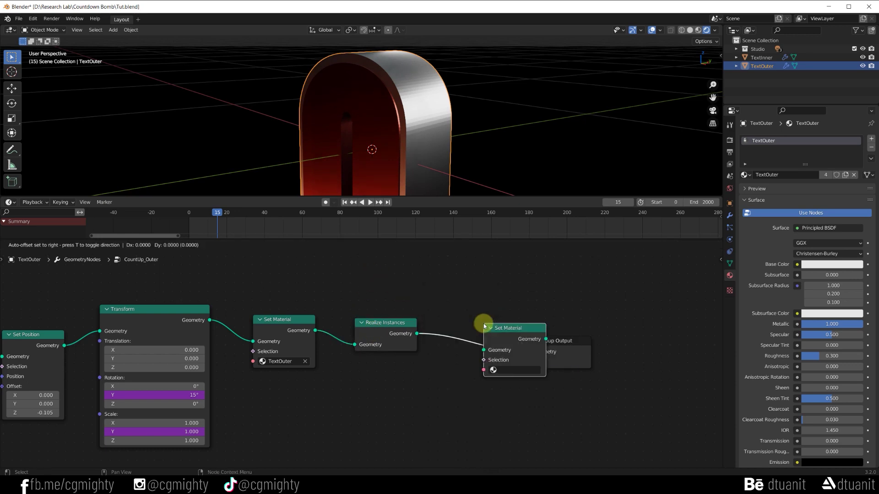
right_click(483, 323)
key(shift+a)
click(463, 270)
text(me)
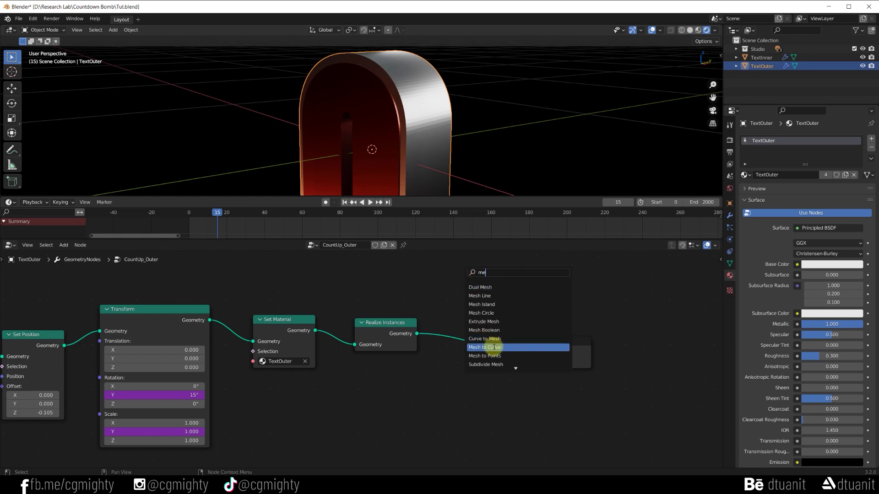
text(r)
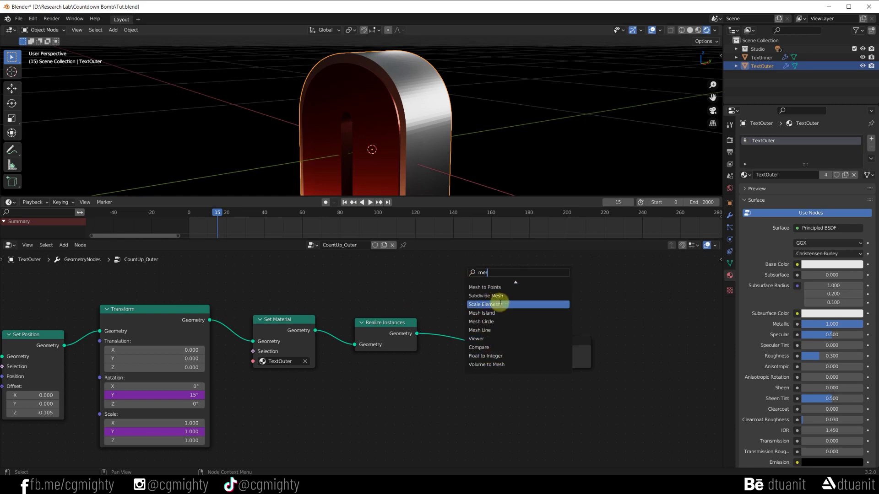
text(ge)
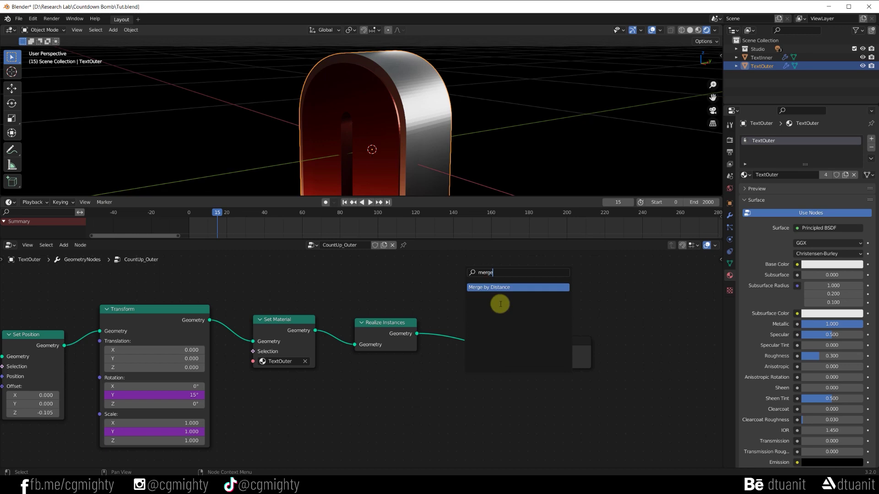
key(Return)
click(485, 333)
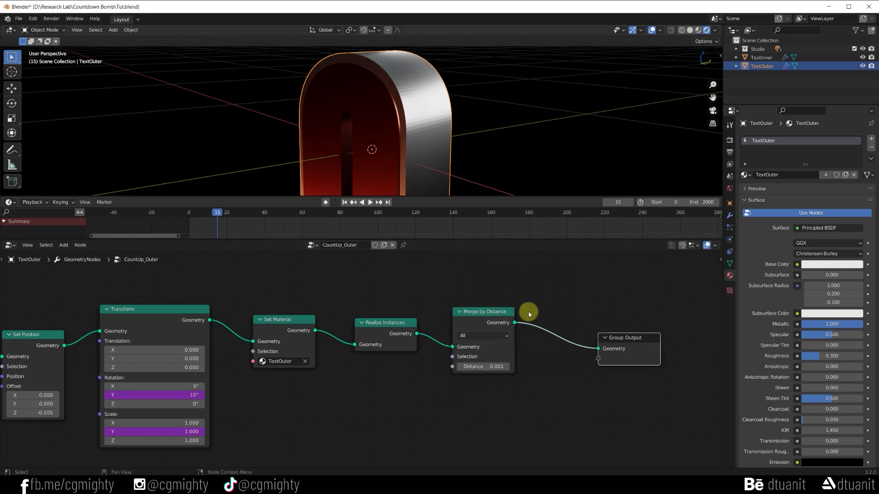
middle_drag(548, 316, 515, 314)
drag(583, 338, 559, 330)
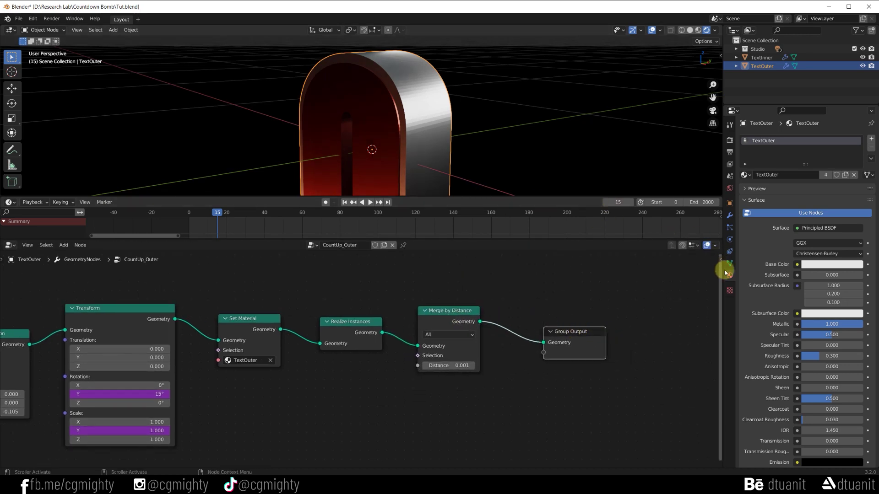
- Add a Bevel modifier to TextOuter with Amount 0.0090 and 3 segments
click(733, 217)
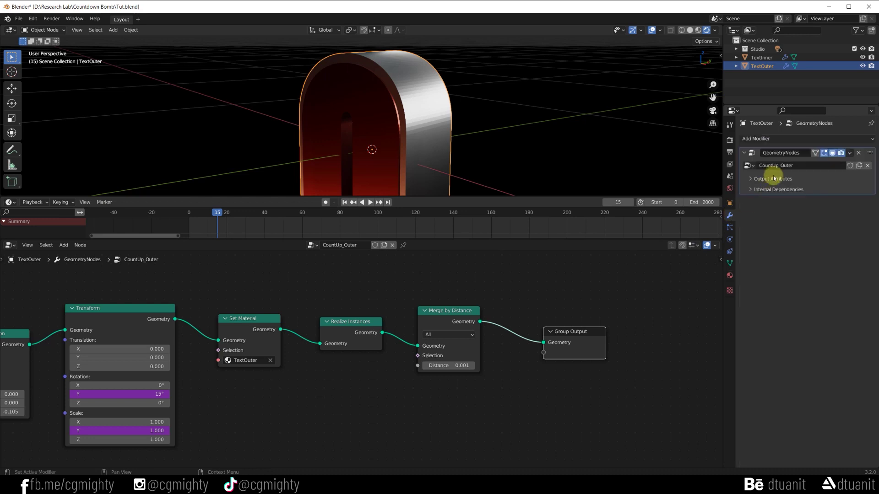
click(818, 138)
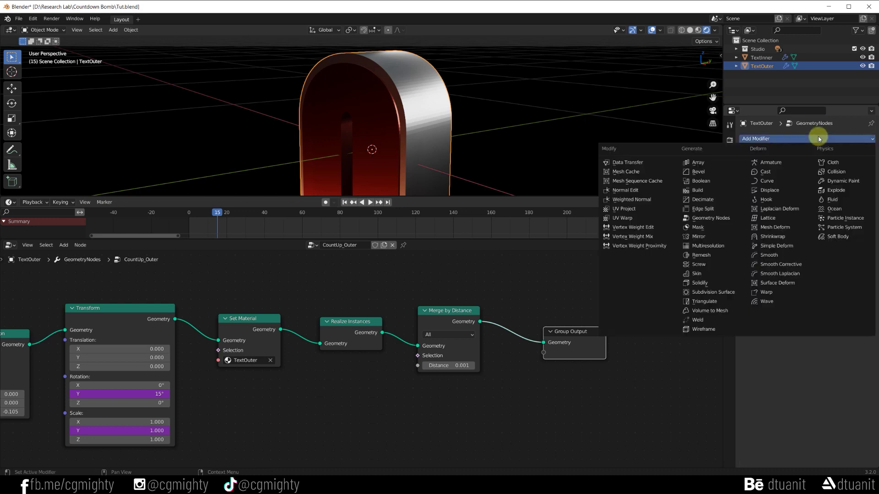
click(722, 177)
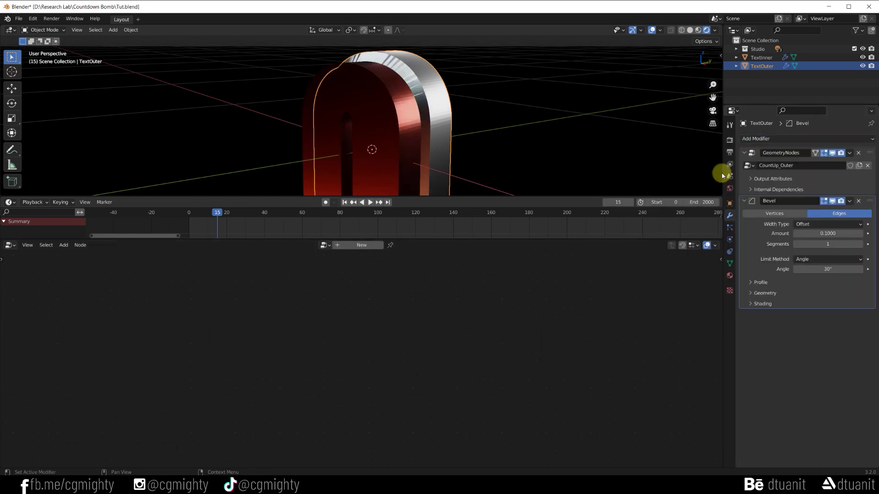
drag(811, 233, 777, 243)
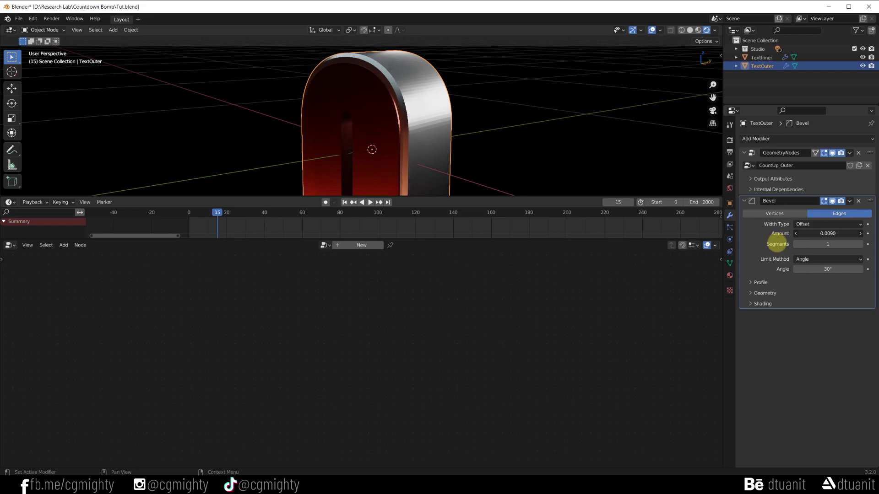
click(859, 243)
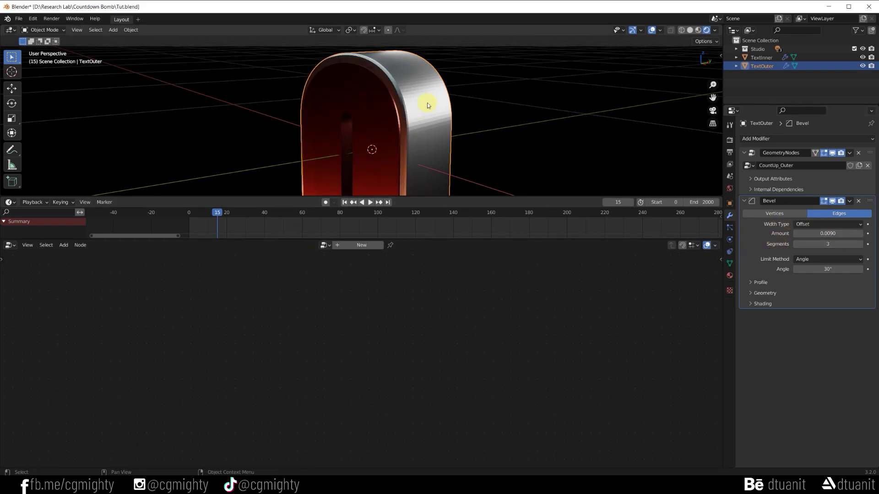
- Turn the spare area into a Geometry Node Editor and expand the output attributes
click(11, 245)
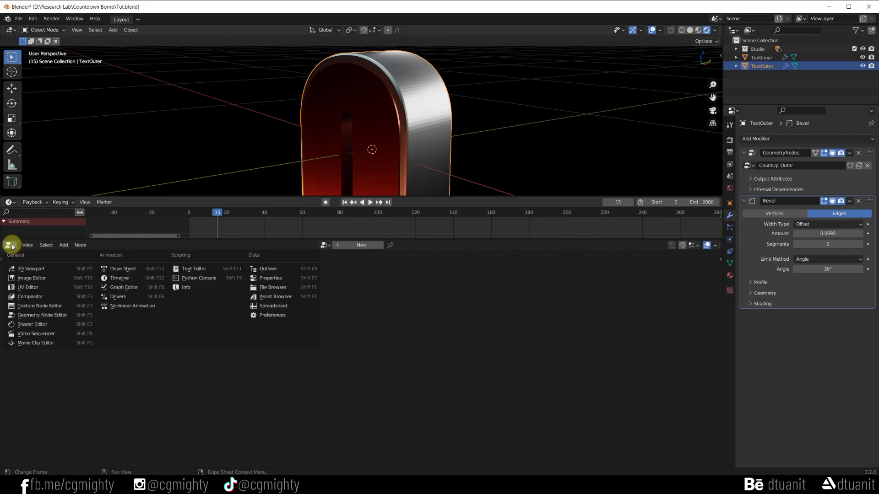
click(43, 315)
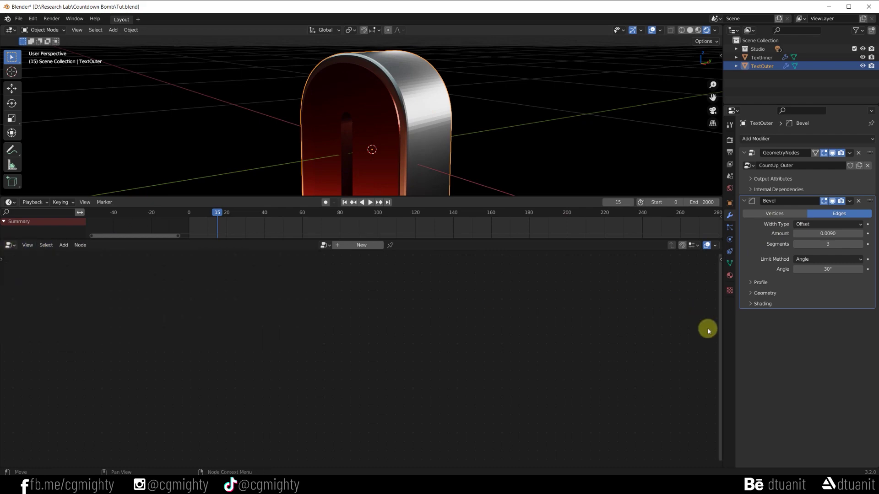
click(797, 179)
- Insert Set Shade Smooth before Group Output, then box-select the realize, merge and smooth nodes
scroll(505, 344, up, 1)
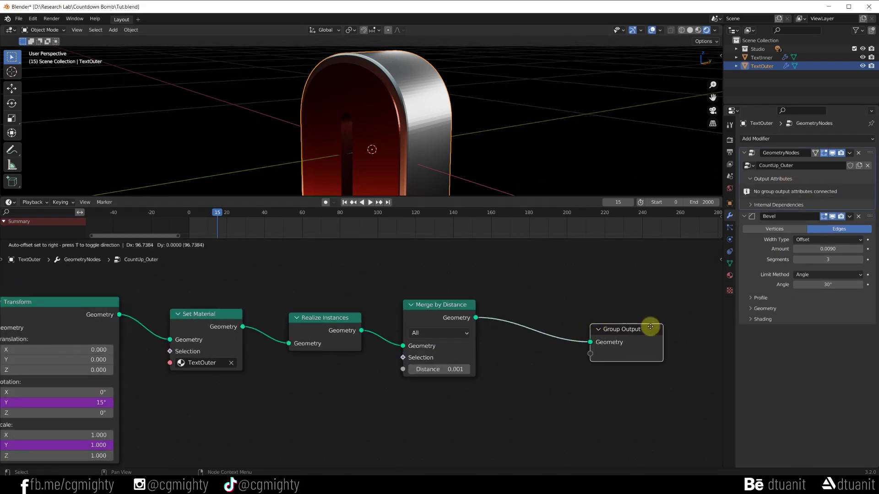
drag(605, 326, 693, 326)
key(shift+a)
click(555, 316)
text(set)
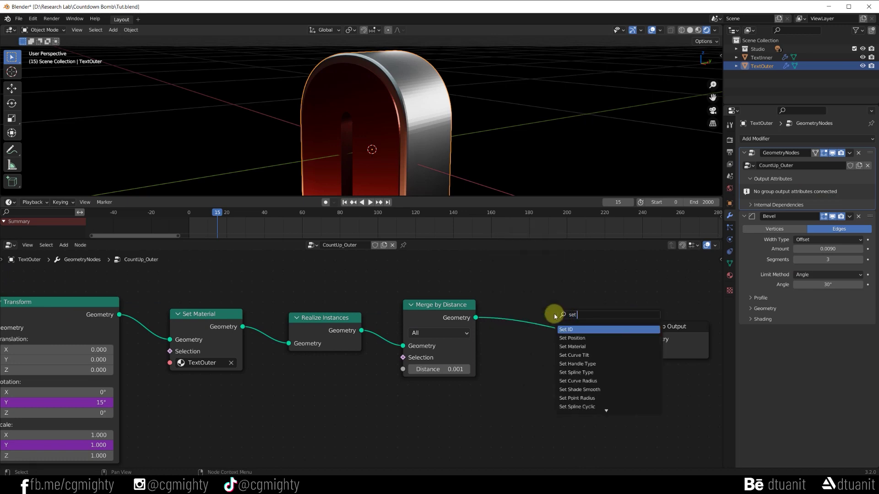
text( sm)
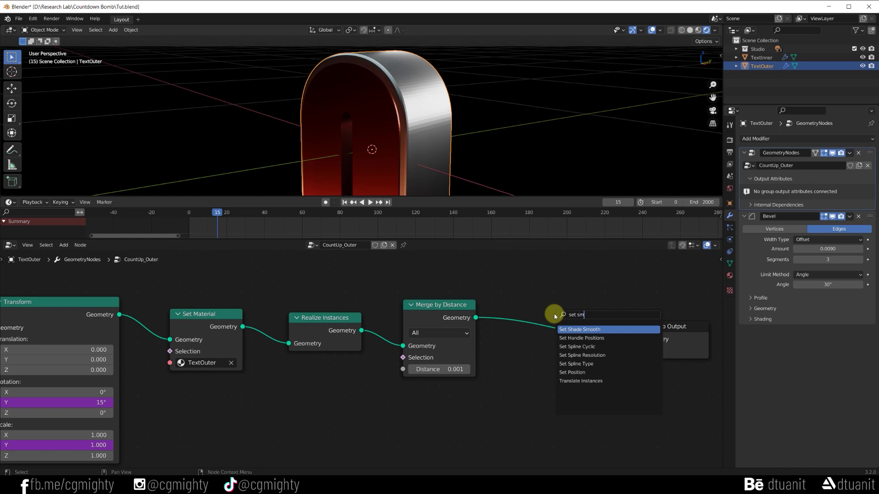
key(Return)
click(534, 339)
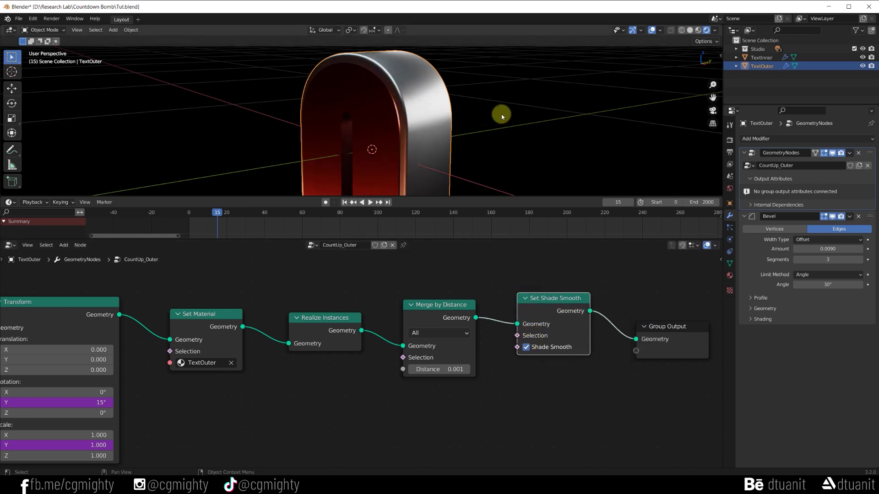
scroll(502, 115, down, 3)
middle_drag(496, 133, 482, 108)
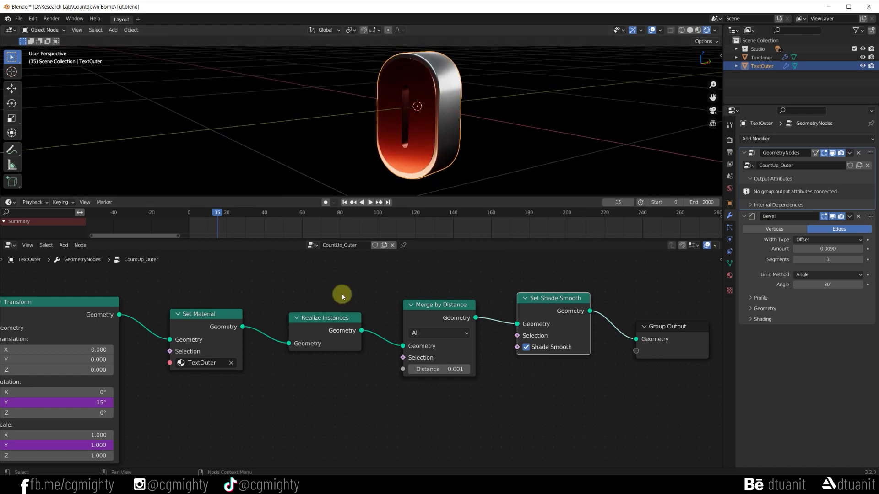
drag(298, 272, 597, 413)
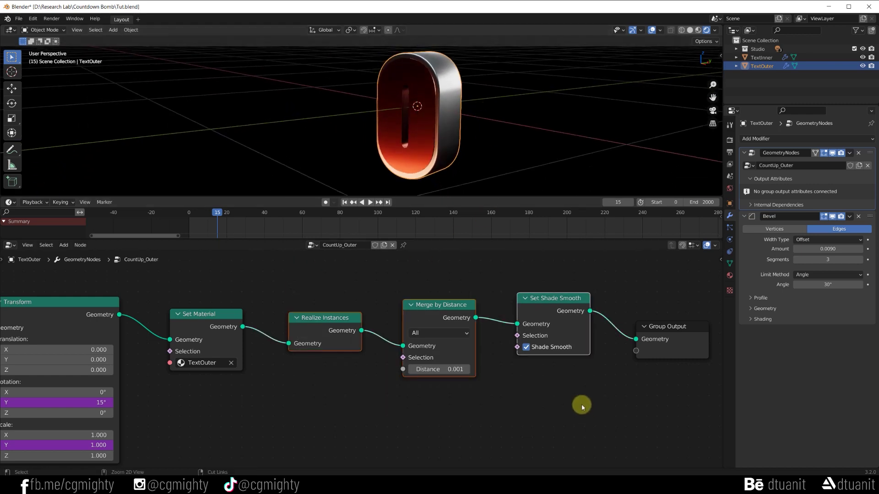
click(435, 280)
- Paste the realize, merge and smooth-shading nodes into TextInner's CountUp.Inner tree and wire them in
click(424, 144)
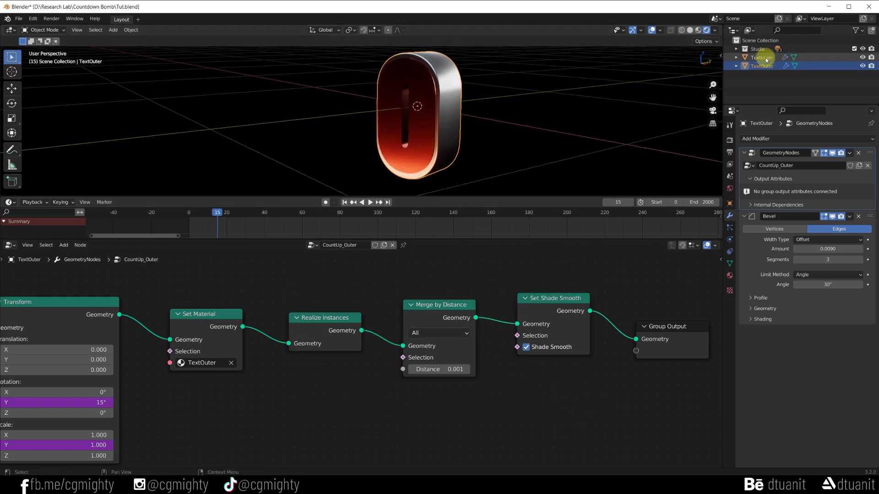
mouse_move(344, 327)
mouse_down()
mouse_move(420, 354)
mouse_move(718, 336)
mouse_up()
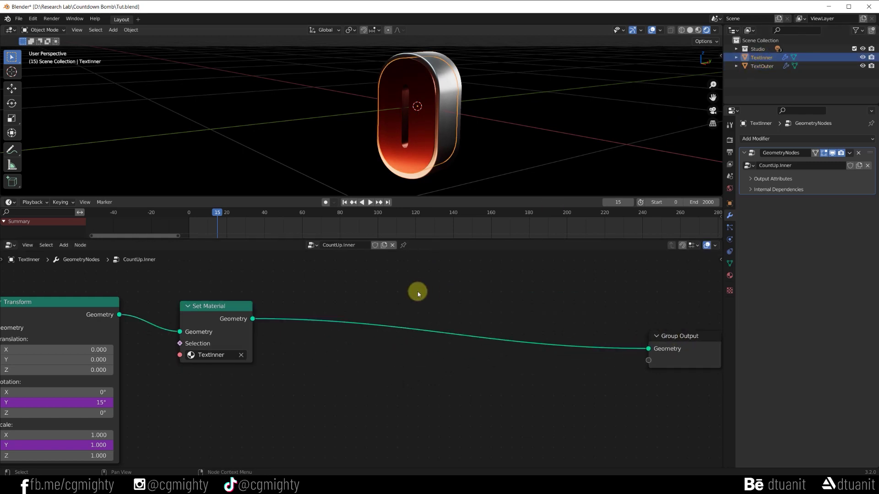
key(ctrl+v)
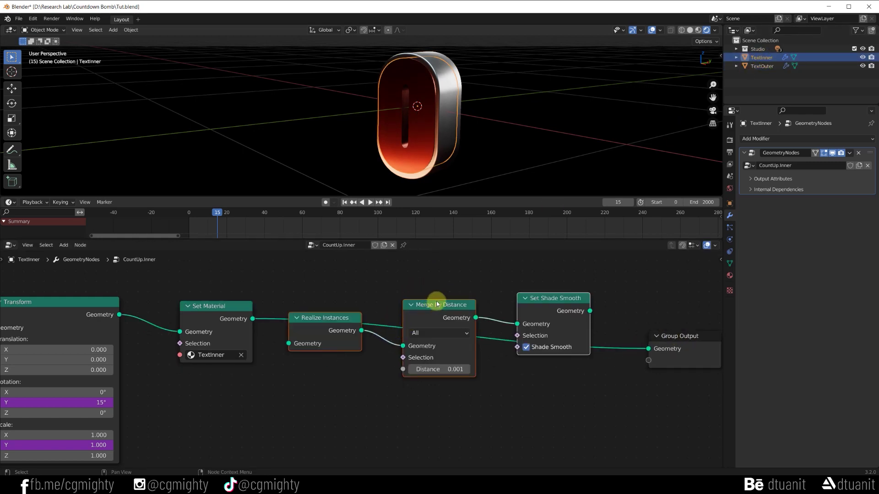
drag(434, 304, 441, 295)
click(319, 371)
drag(253, 319, 294, 336)
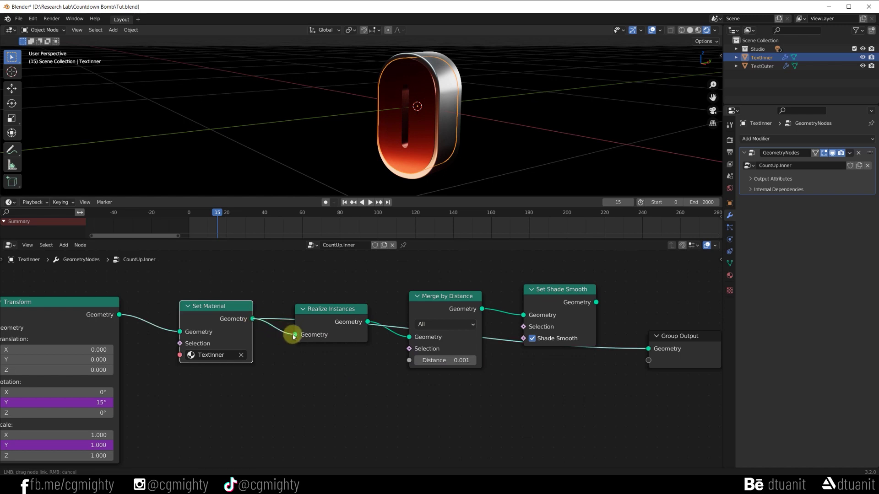
drag(596, 302, 648, 349)
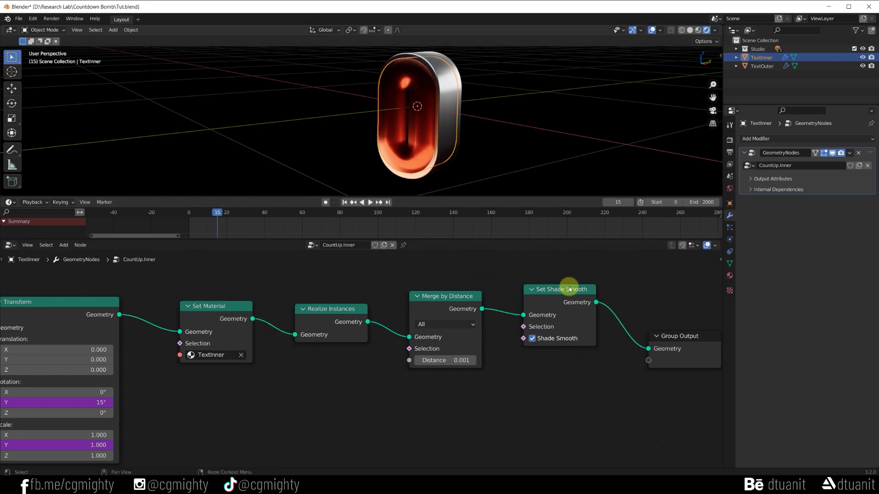
drag(570, 289, 570, 300)
- Add a Bevel modifier to TextInner with Amount 0.0060 and 2 segments
click(786, 138)
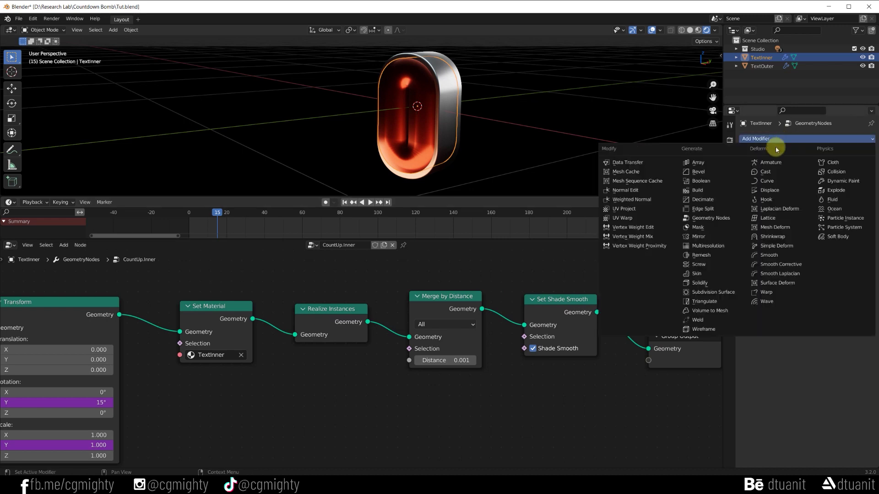
click(719, 174)
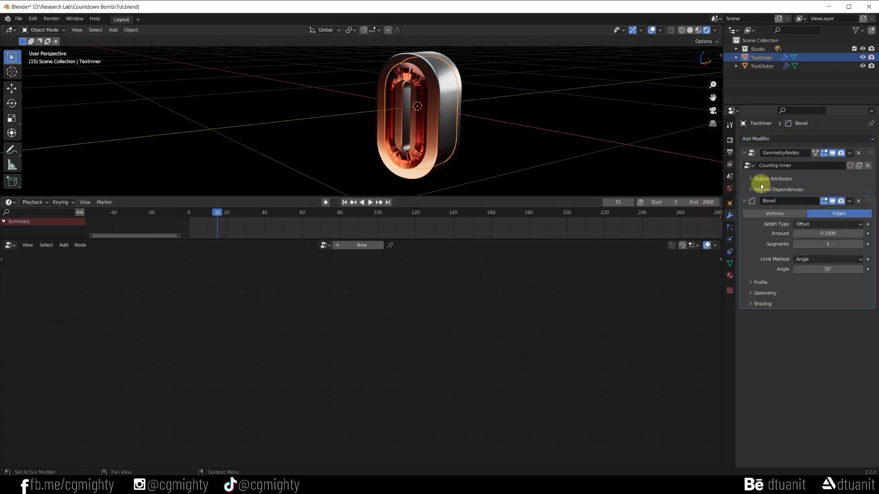
drag(824, 233, 785, 237)
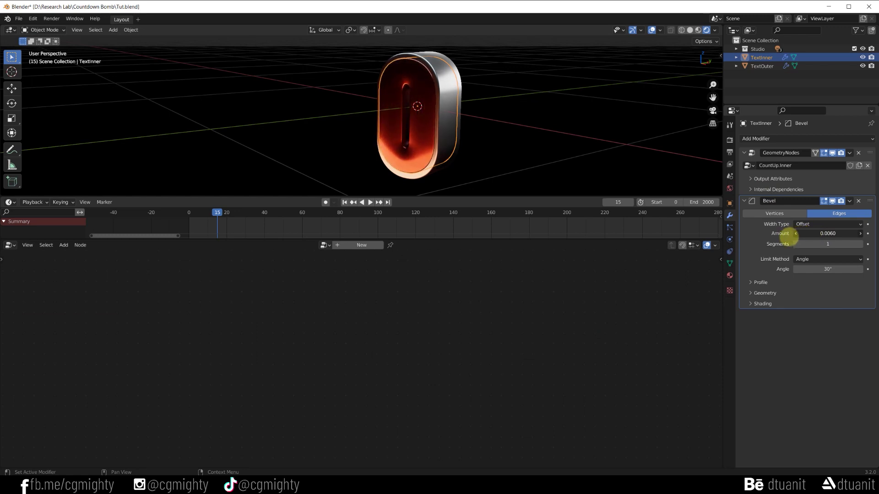
click(860, 247)
click(499, 132)
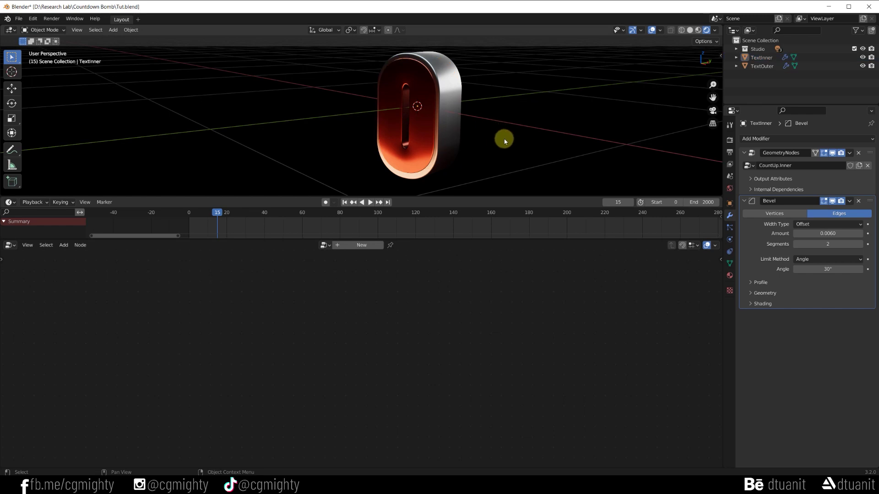
middle_drag(498, 132, 377, 250)
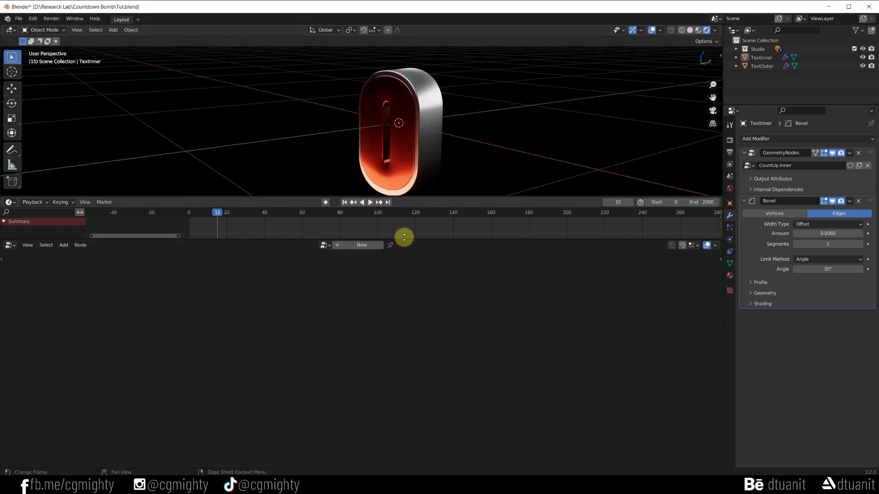
drag(405, 240, 406, 332)
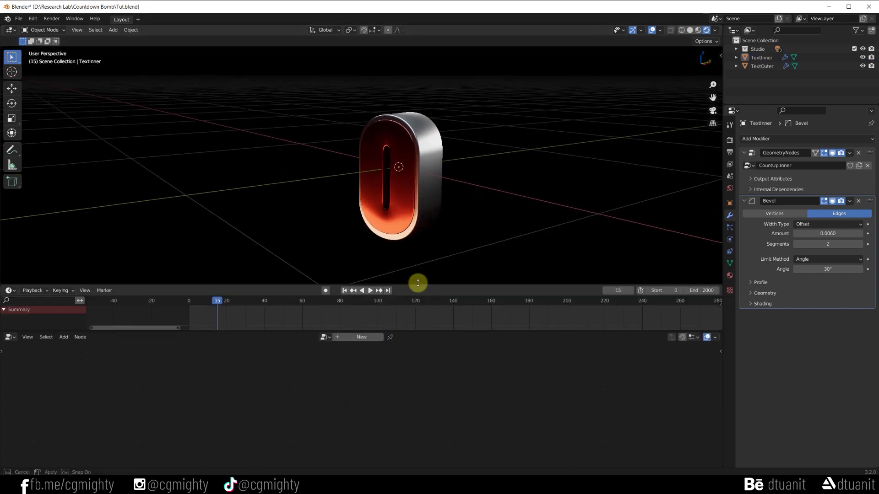
drag(416, 197, 418, 295)
scroll(419, 215, up, 4)
middle_drag(419, 213, 454, 207)
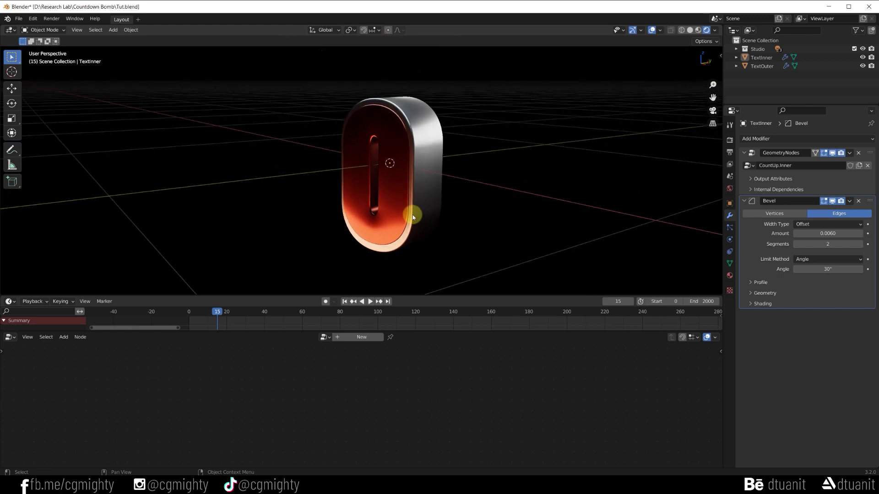
- Play to the digit 8, then turn off Shade Smooth in TextInner's Set Shade Smooth node
drag(205, 315, 191, 312)
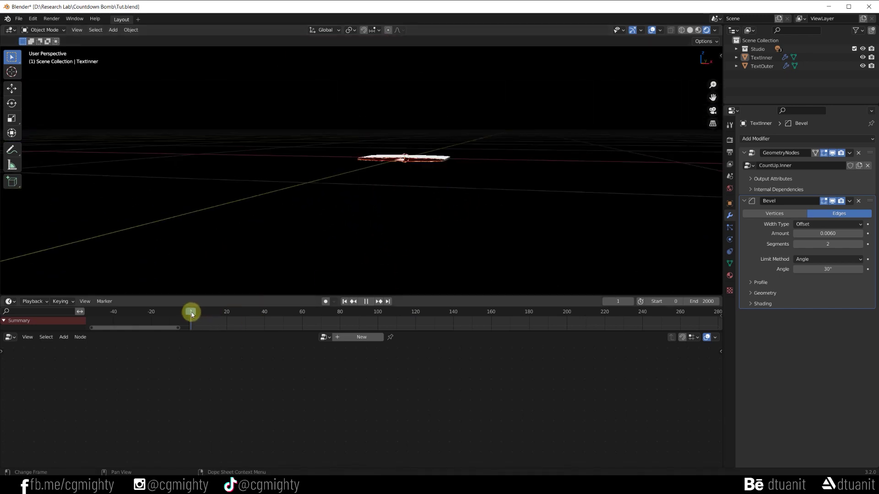
key(space)
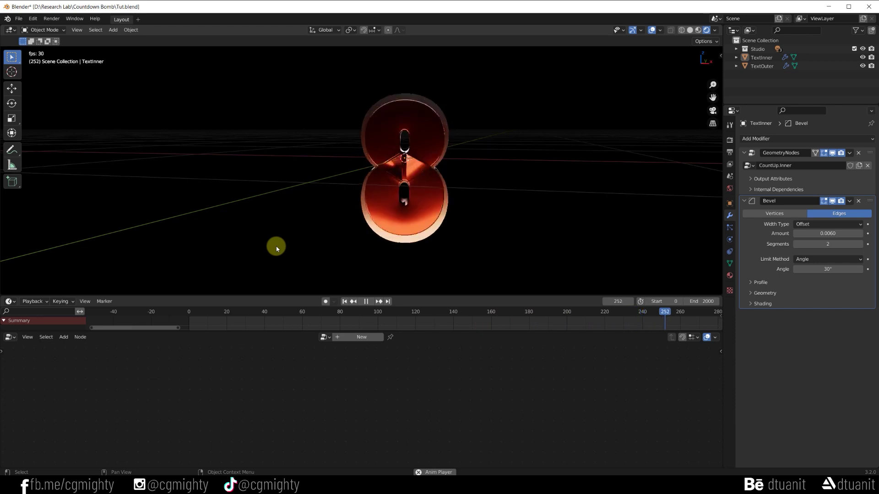
key(space)
click(432, 205)
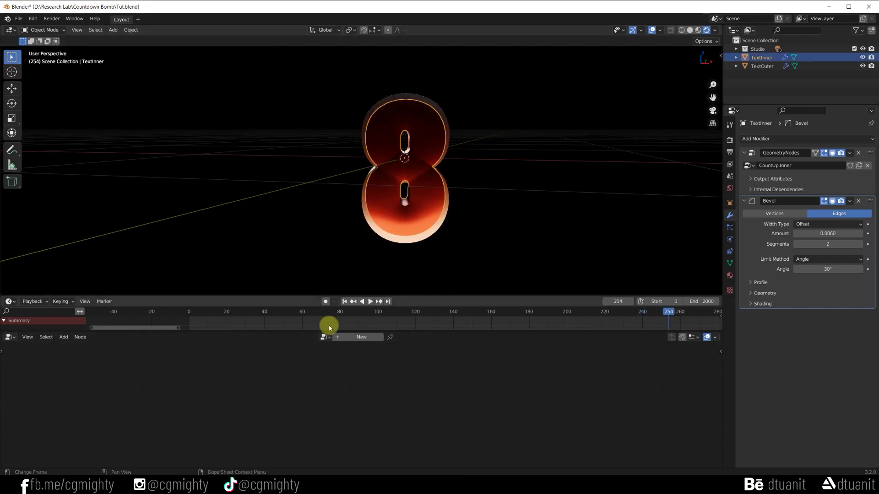
click(776, 189)
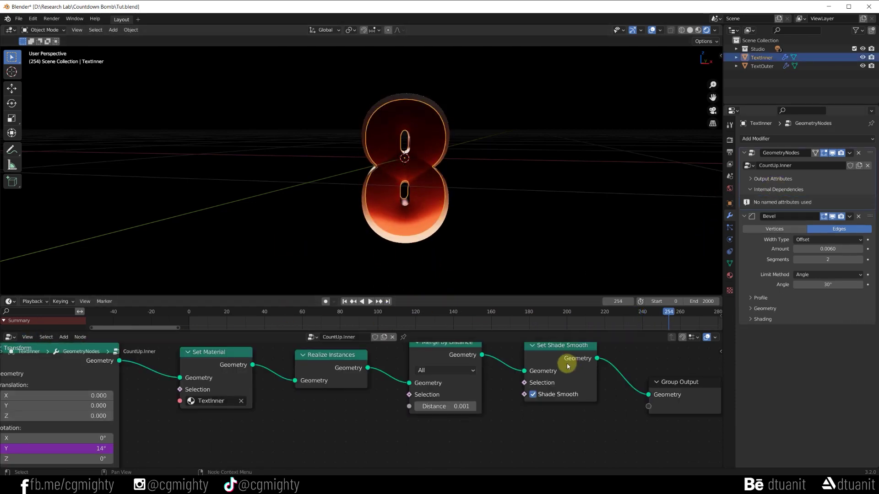
click(534, 395)
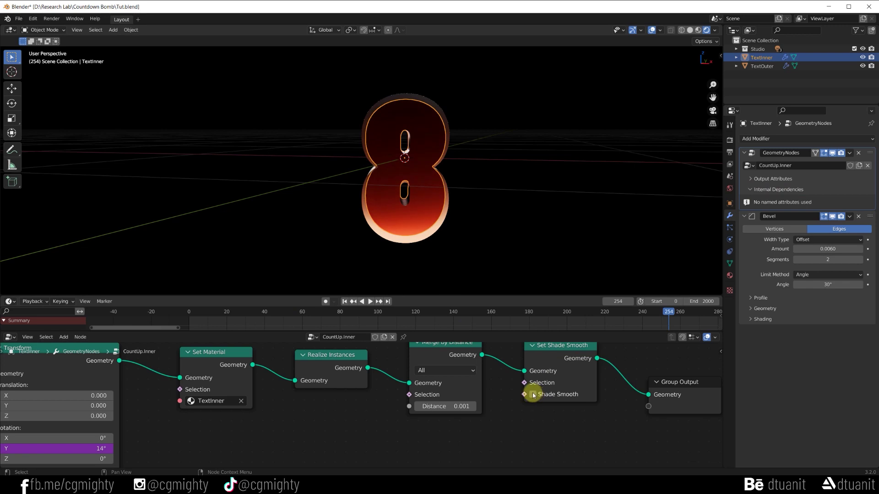
click(385, 281)
- Replay the countdown from the start to review the beveled digits
key(shift+Left)
key(space)
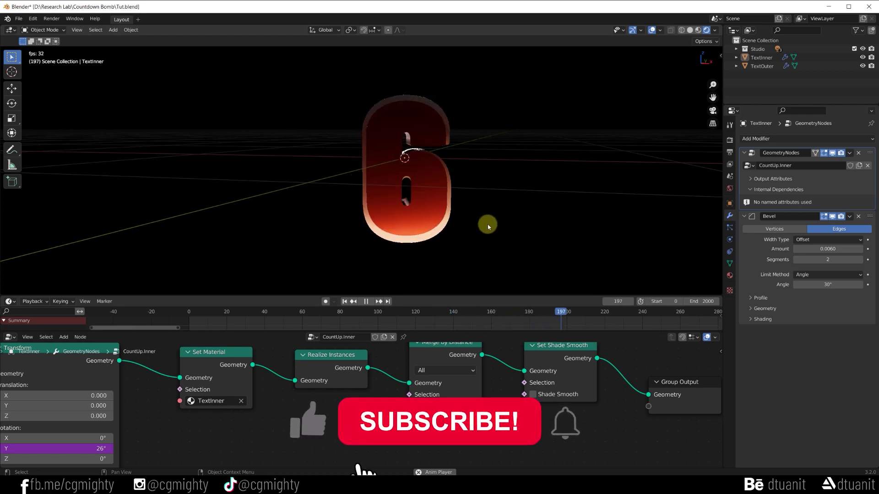
key(space)
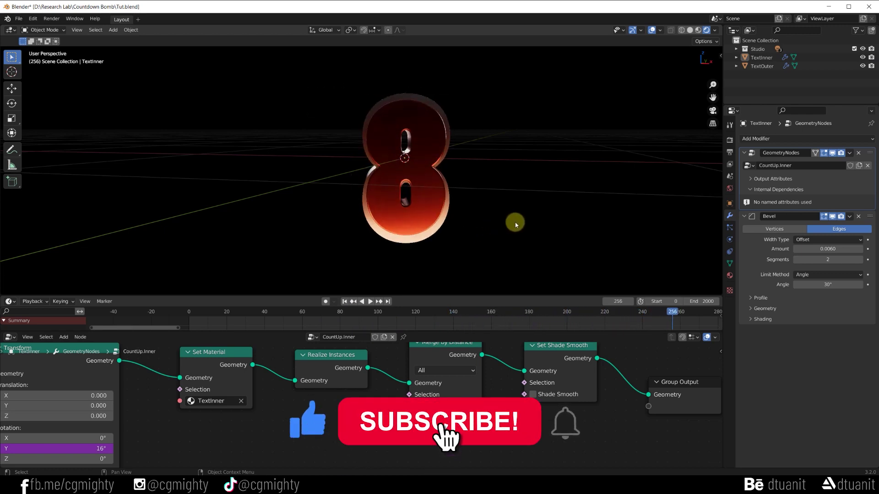